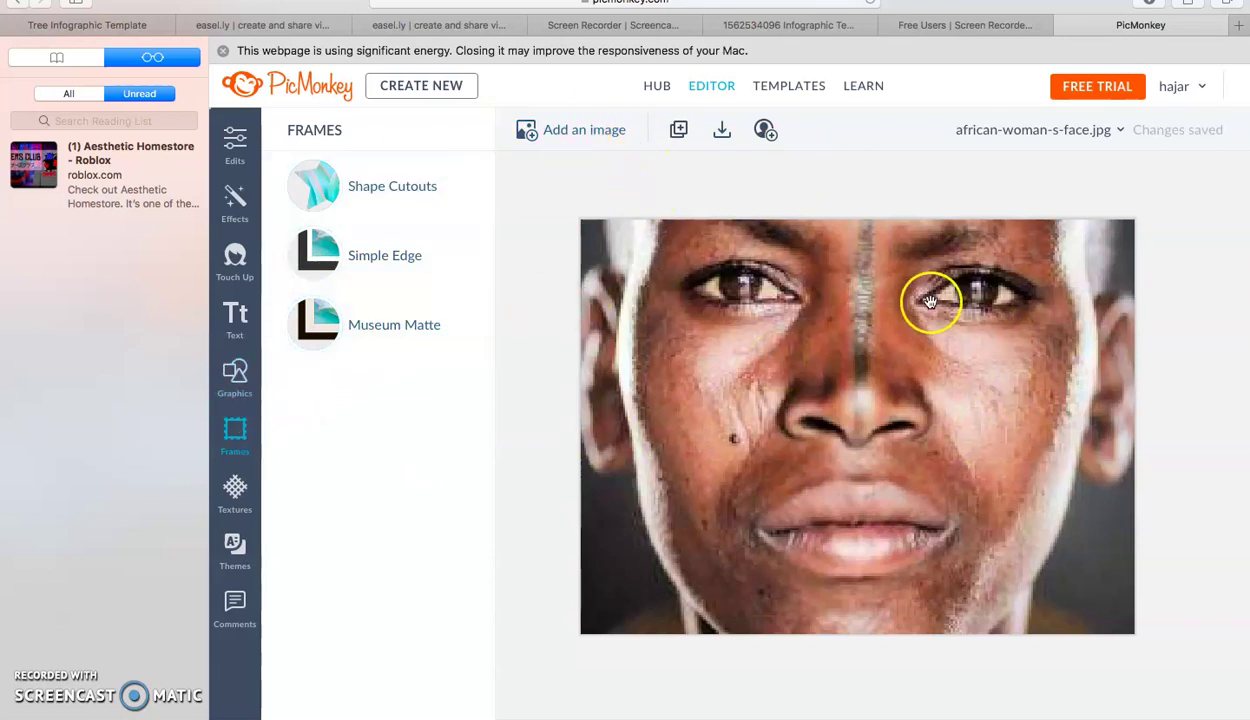
# Open the Basic graphics collection and examine its shapes, lines, arrows, comic bubbles, nautical and awards graphics.
pyautogui.click(236, 377)
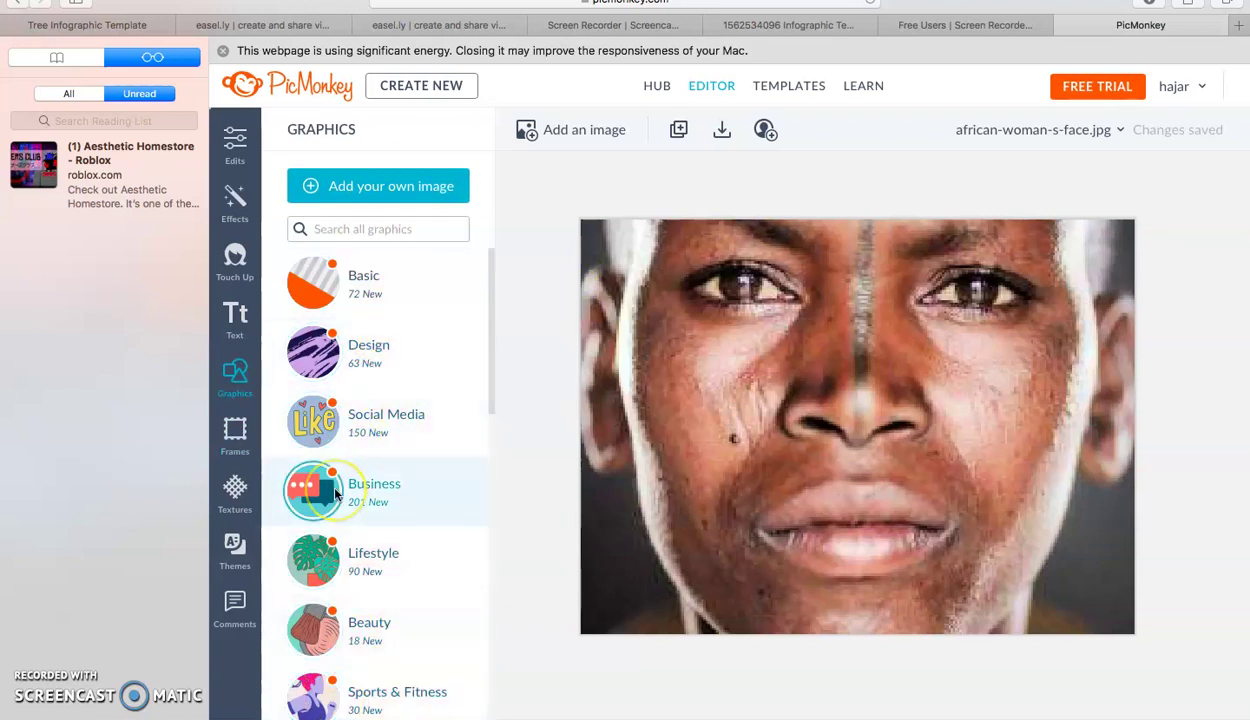
pyautogui.click(394, 296)
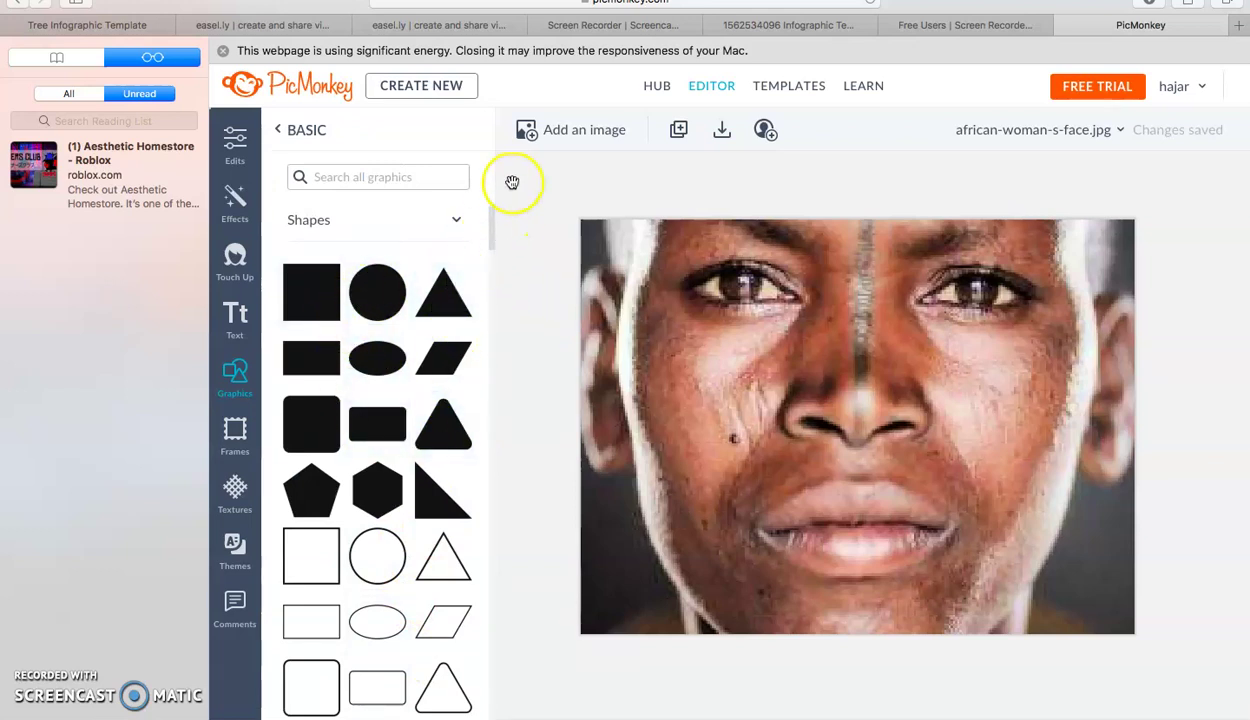
pyautogui.scroll(-10, 493, 230)
pyautogui.scroll(5, 493, 232)
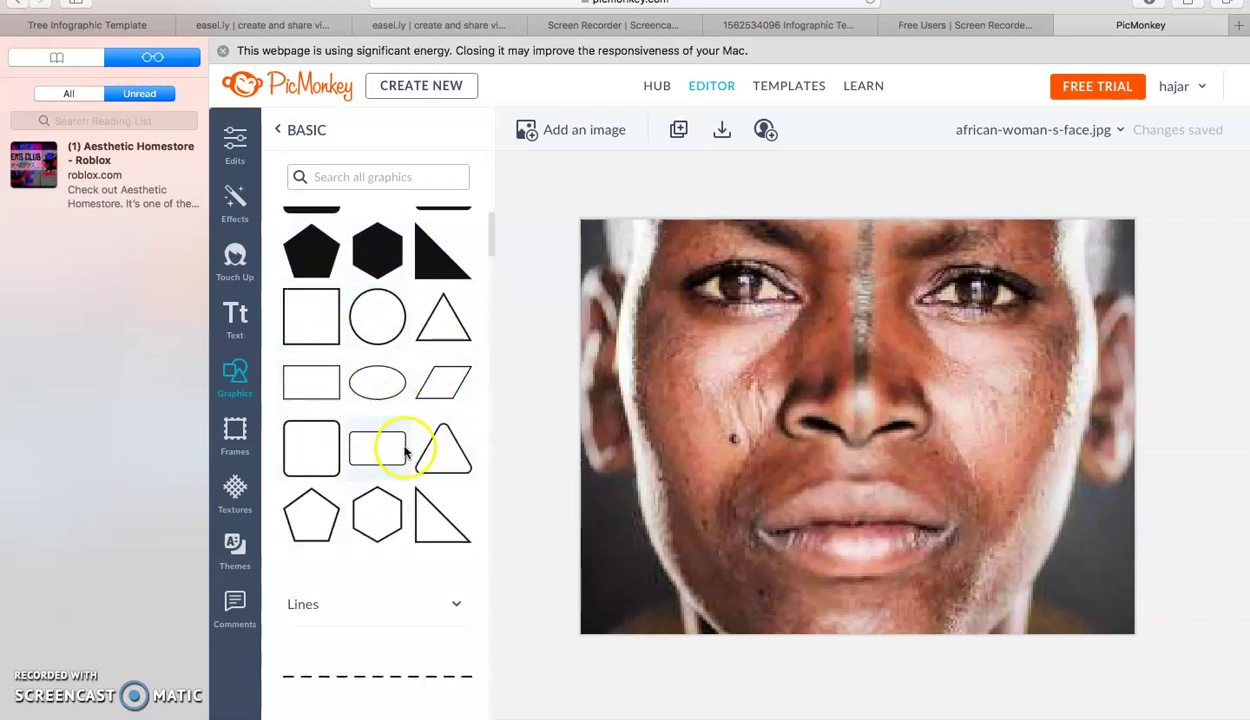
pyautogui.moveTo(491, 246); pyautogui.dragTo(510, 351)
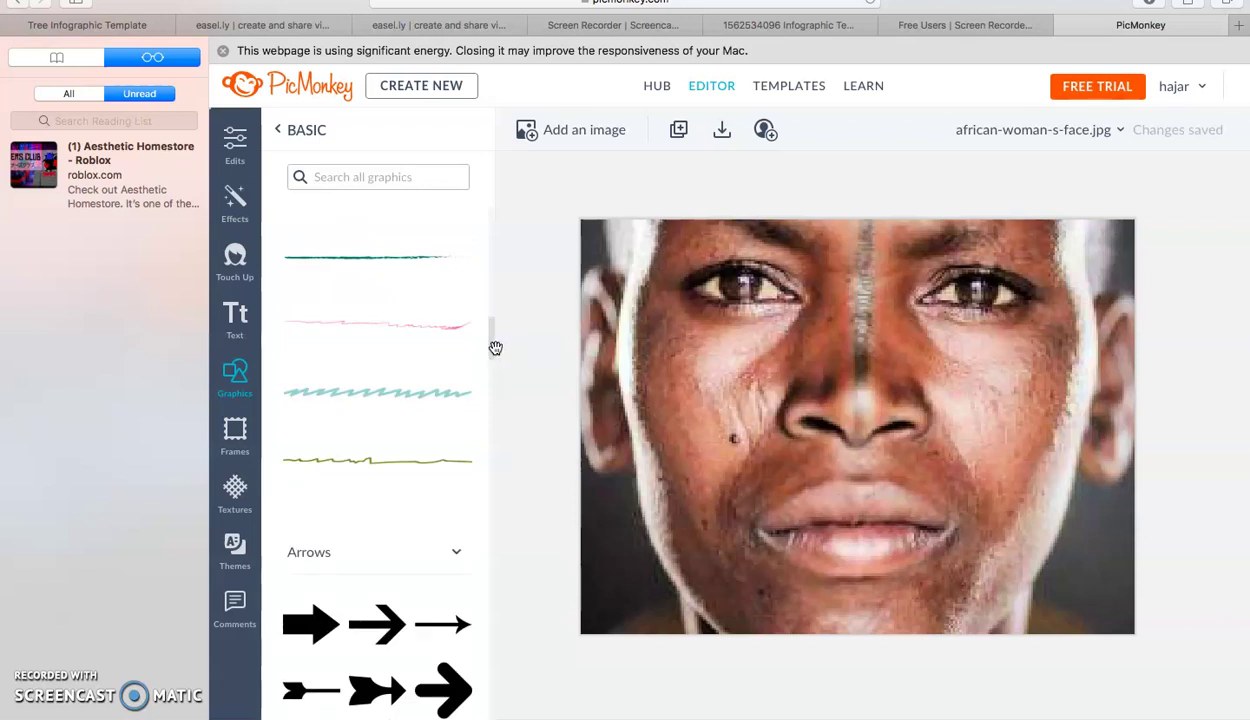
pyautogui.moveTo(489, 345)
pyautogui.mouseDown()
pyautogui.moveTo(536, 699)
pyautogui.moveTo(526, 684)
pyautogui.moveTo(495, 712)
pyautogui.mouseUp()
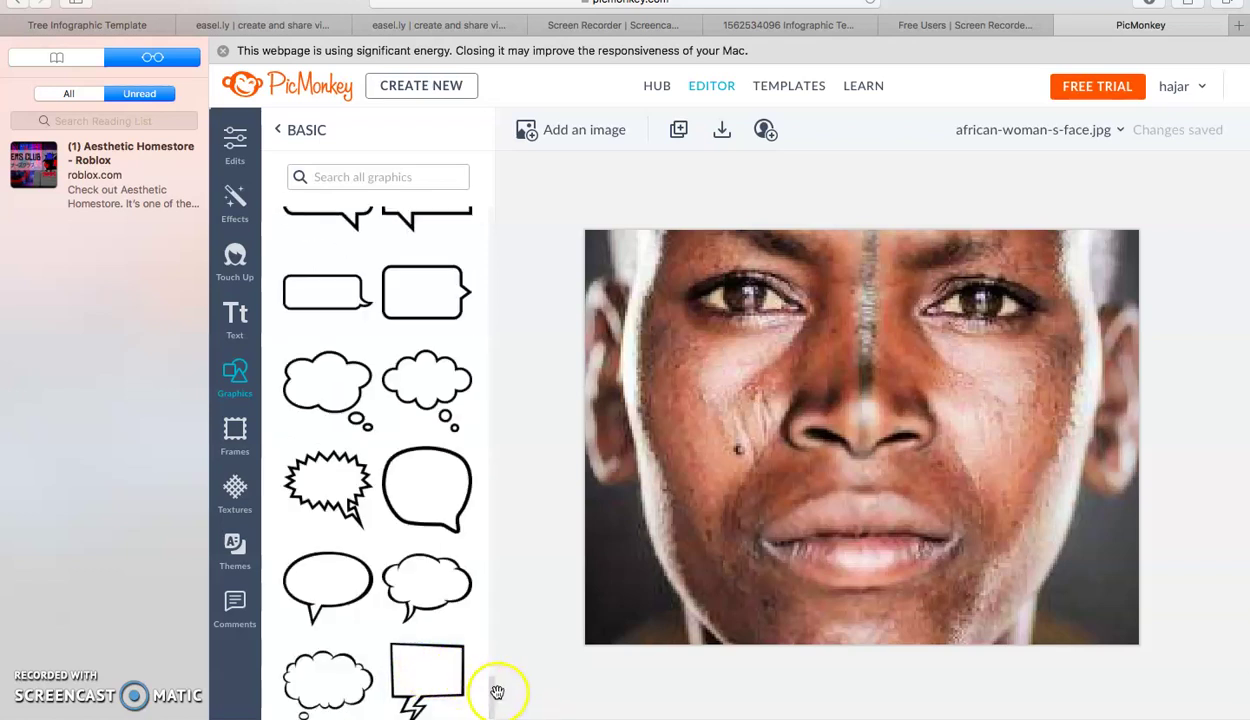
pyautogui.scroll(-15, 494, 697)
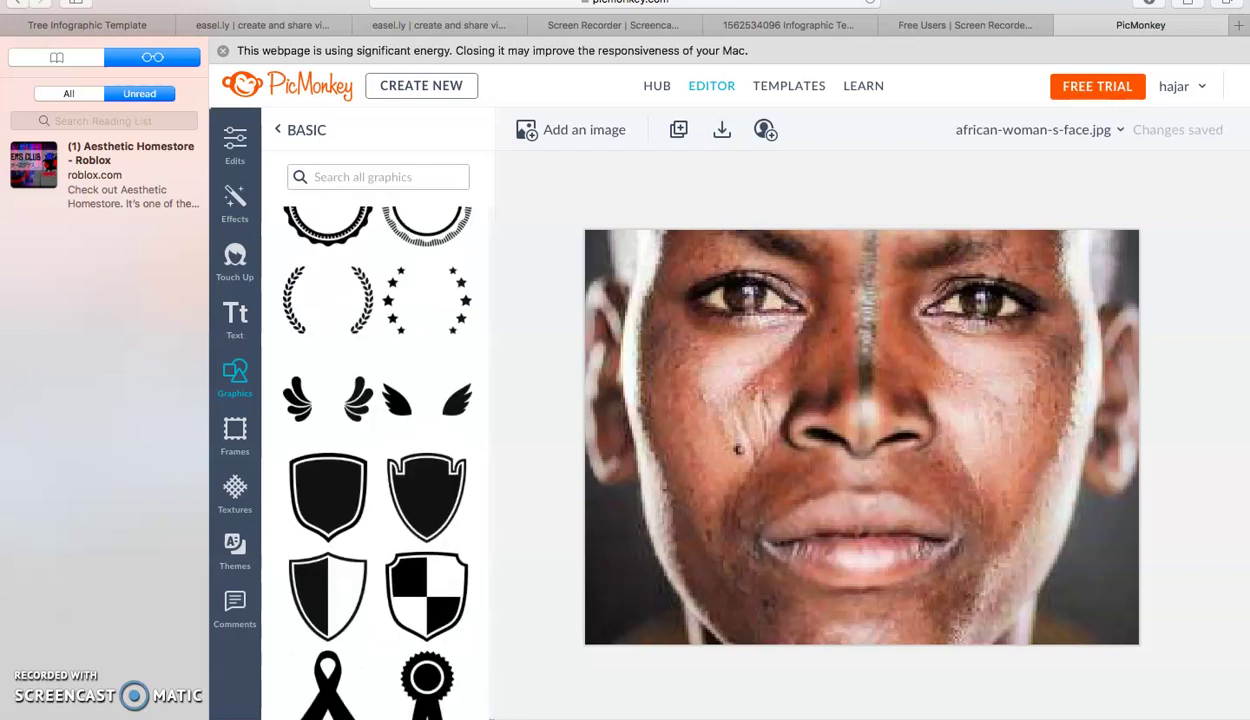
pyautogui.scroll(10, 405, 680)
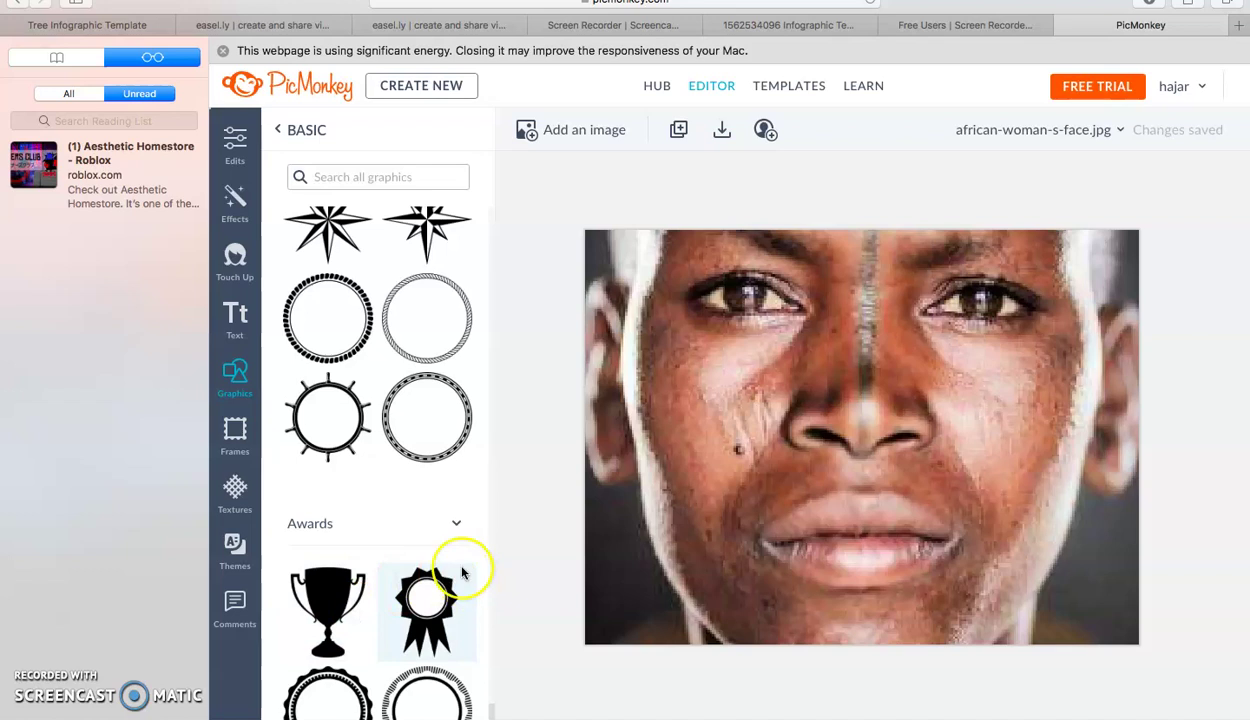
pyautogui.scroll(3, 490, 700)
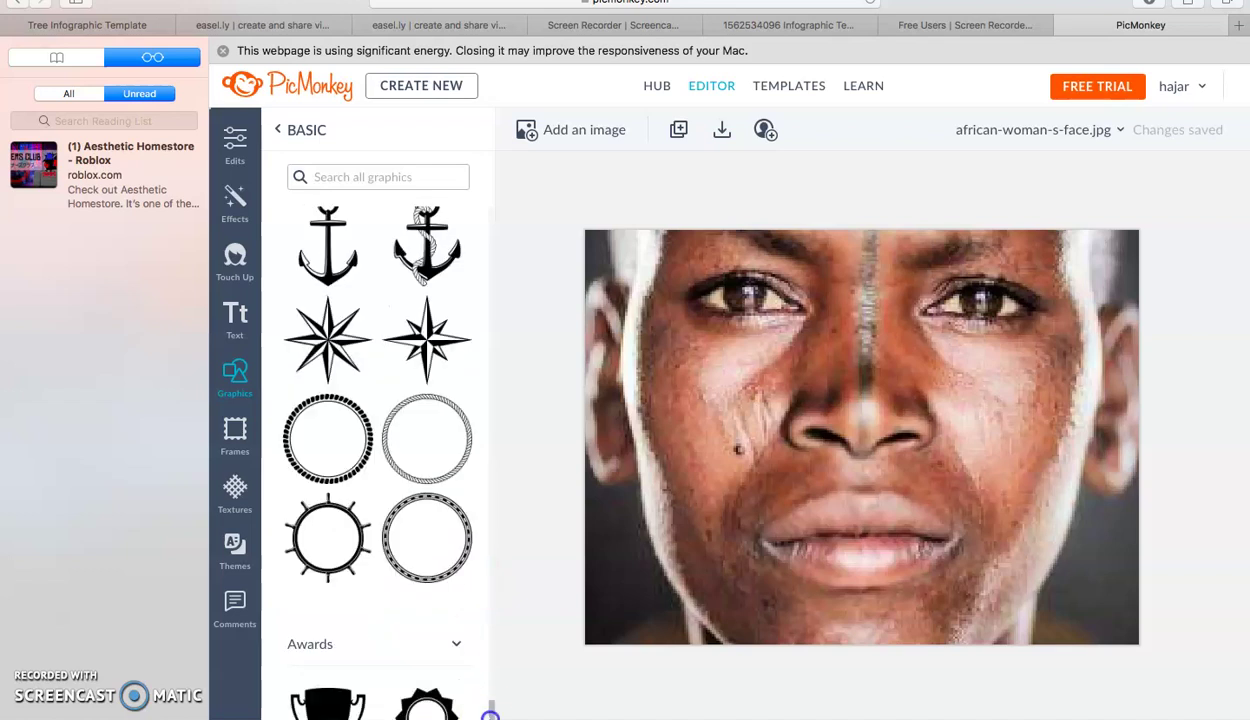
pyautogui.scroll(-2, 405, 670)
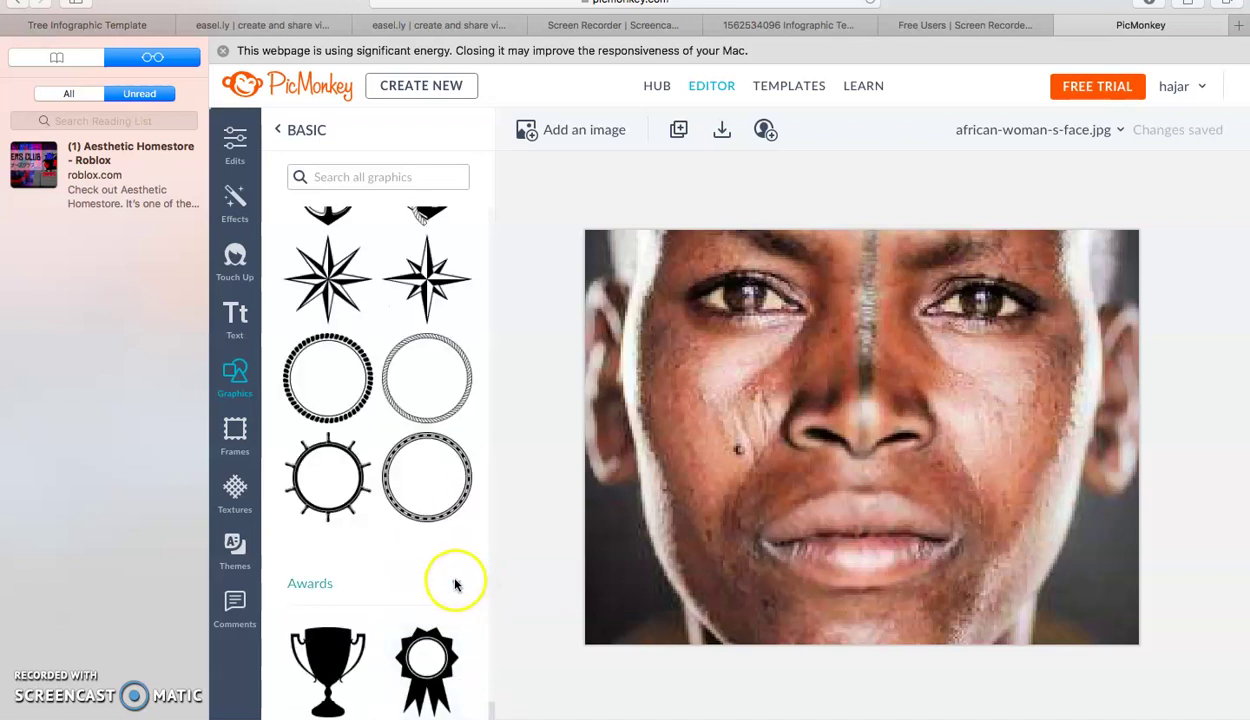
pyautogui.scroll(3, 455, 586)
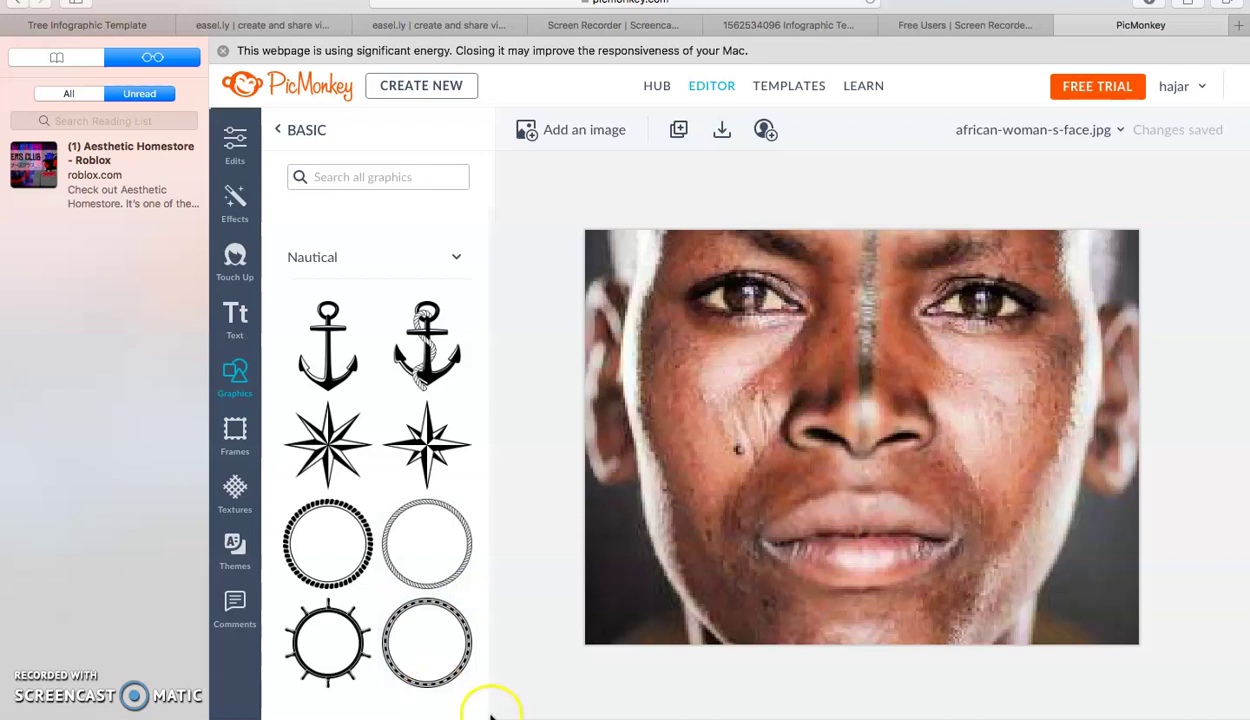
pyautogui.scroll(5, 455, 572)
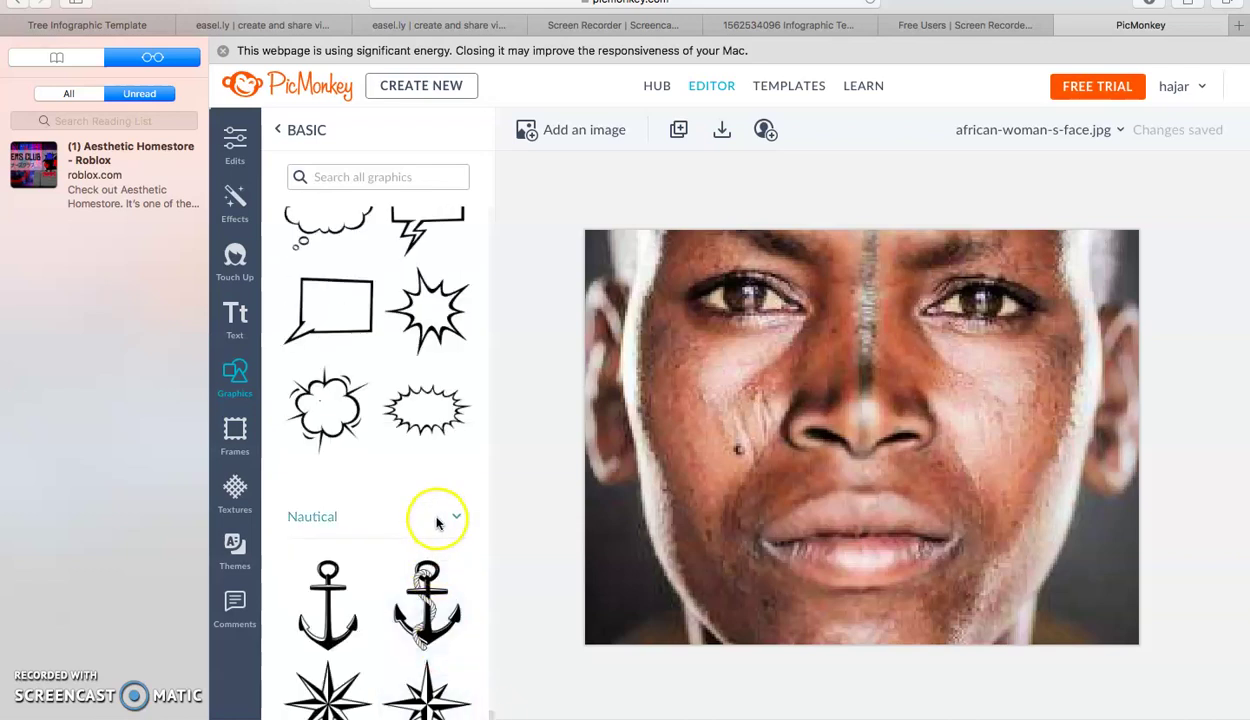
# Collapse the Nautical and Comic Bubbles categories in the Basic graphics collection.
pyautogui.scroll(3, 438, 516)
pyautogui.scroll(1, 437, 520)
pyautogui.scroll(-10, 487, 714)
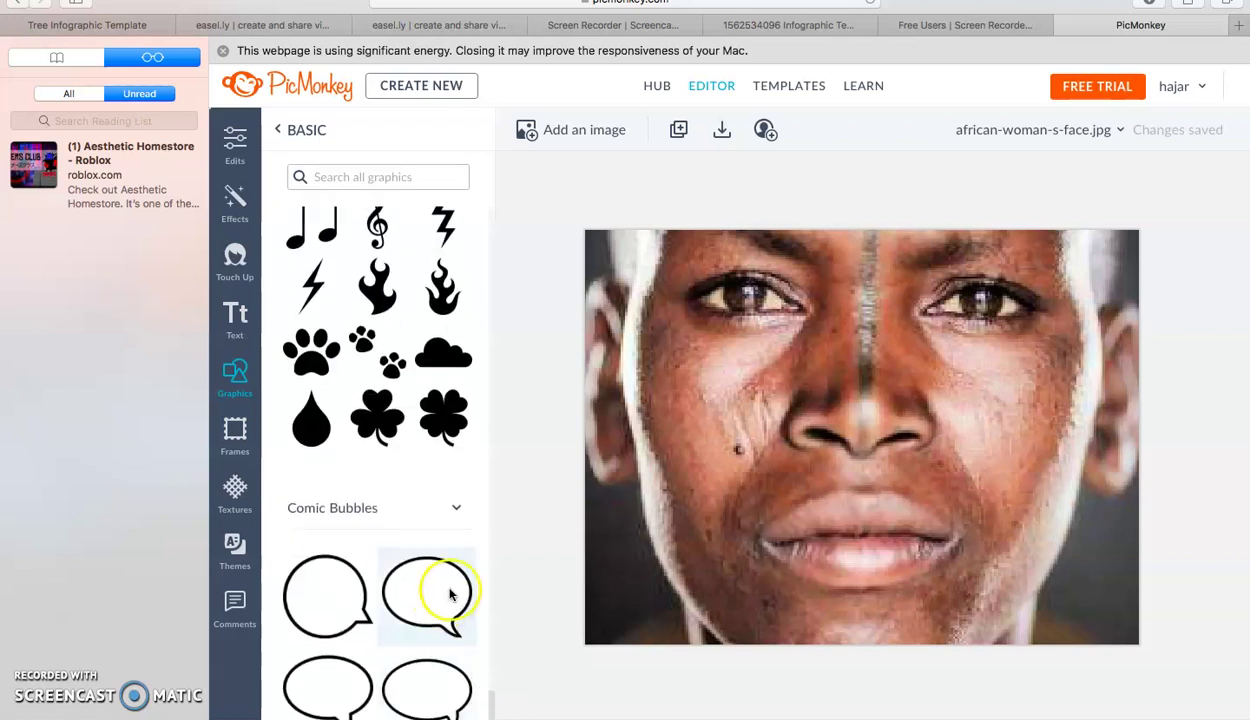
pyautogui.click(450, 510)
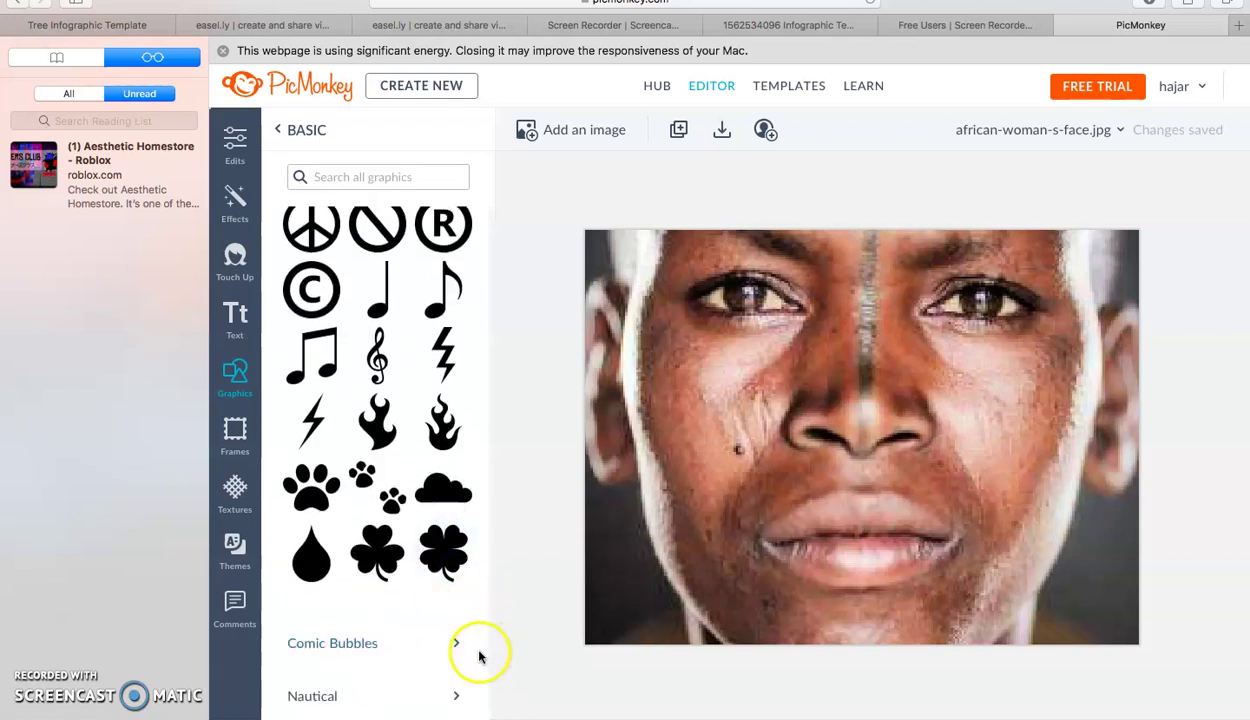
# Add the outlined circle from the basic Shapes to the photo and position it around the eye and cheek left of the nose.
pyautogui.moveTo(489, 716); pyautogui.dragTo(479, 222)
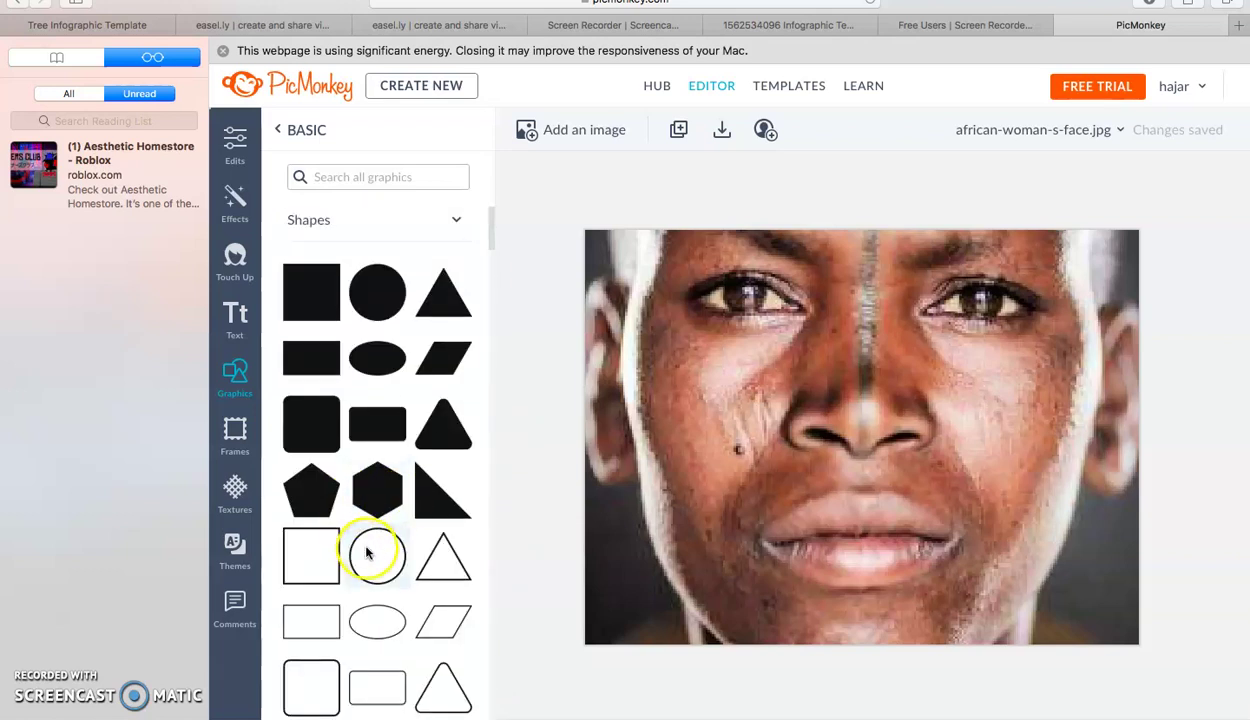
pyautogui.moveTo(377, 550); pyautogui.dragTo(728, 330)
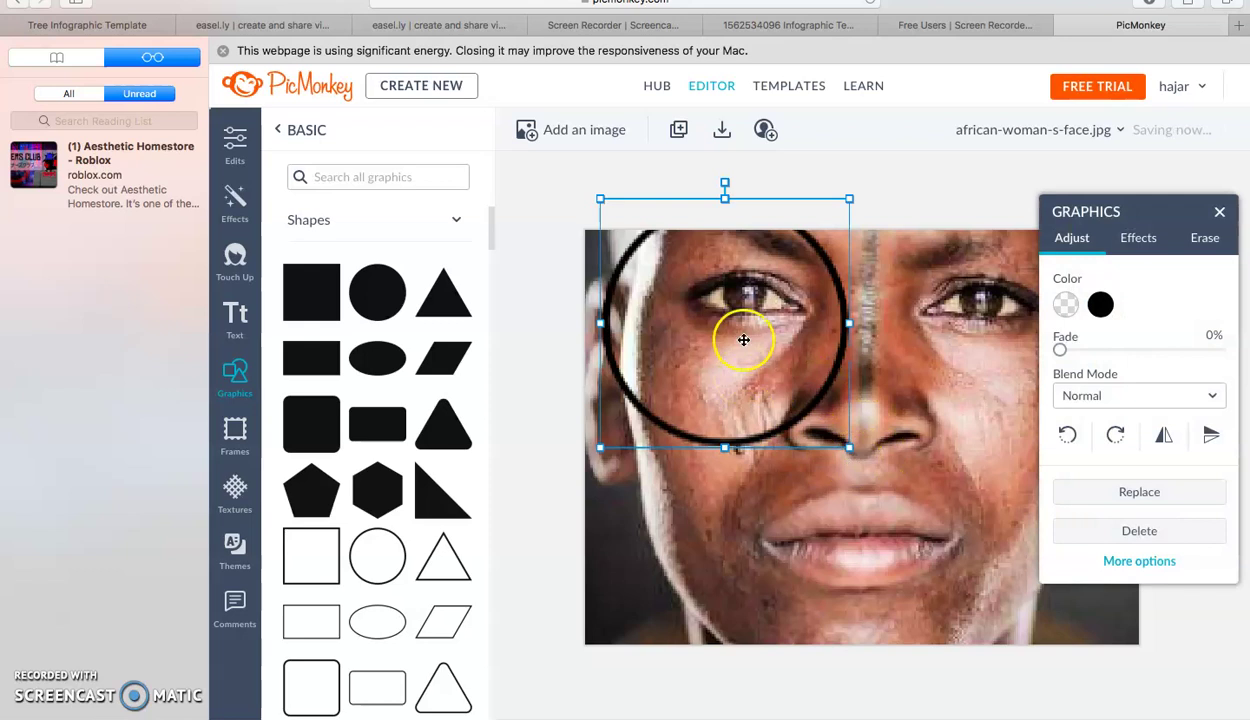
pyautogui.moveTo(738, 353); pyautogui.dragTo(721, 383)
pyautogui.moveTo(371, 591); pyautogui.dragTo(693, 395)
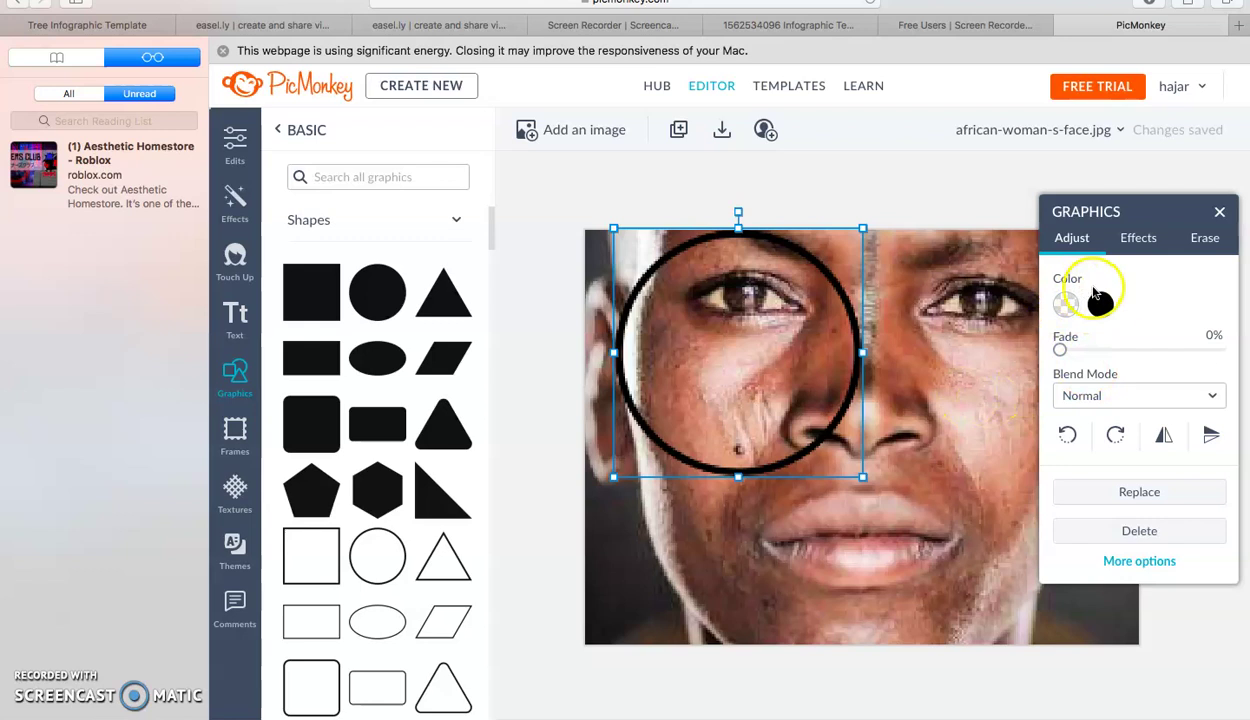
# Try several red shades from the color spectrum on the circle, ending with #d84040.
pyautogui.click(1101, 305)
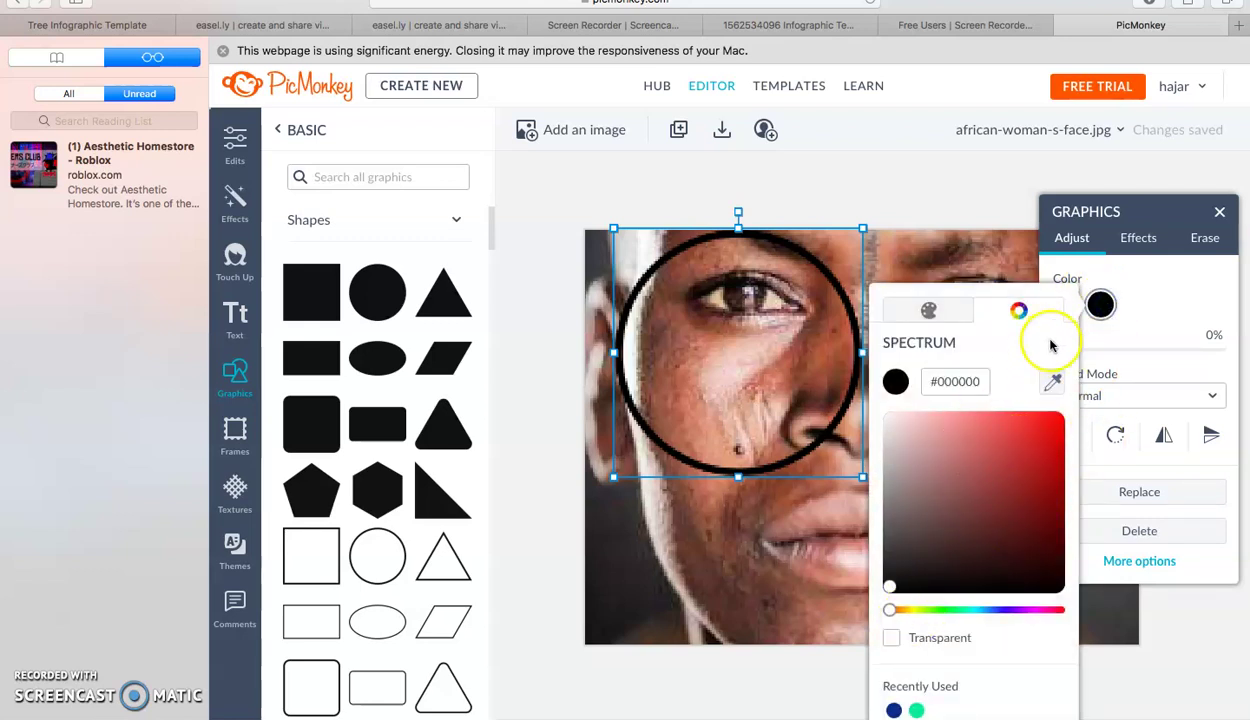
pyautogui.click(1100, 302)
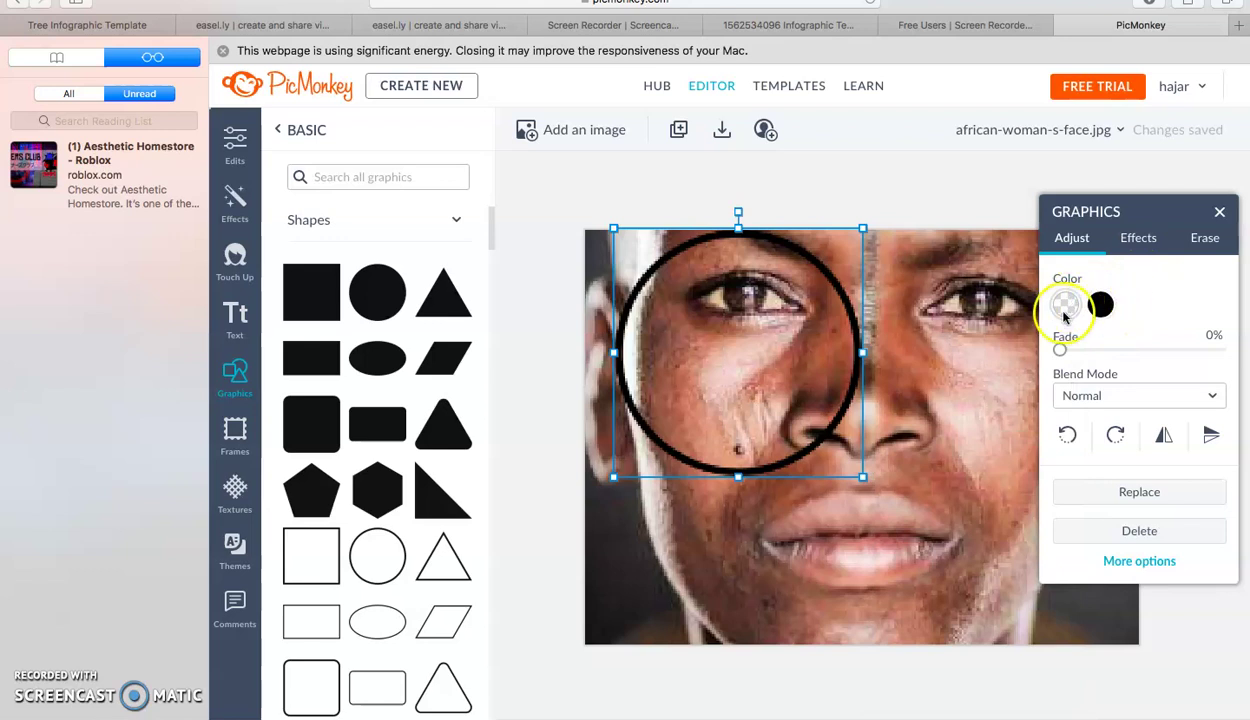
pyautogui.click(1100, 305)
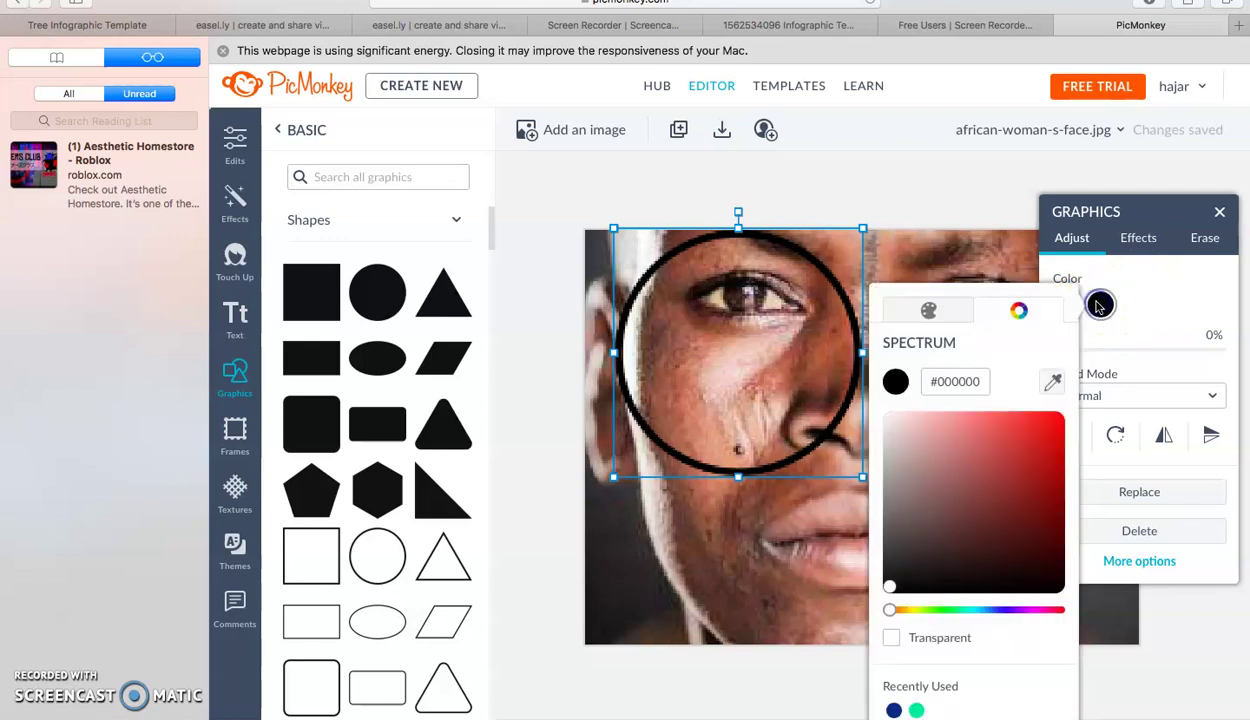
pyautogui.moveTo(993, 469); pyautogui.dragTo(996, 462)
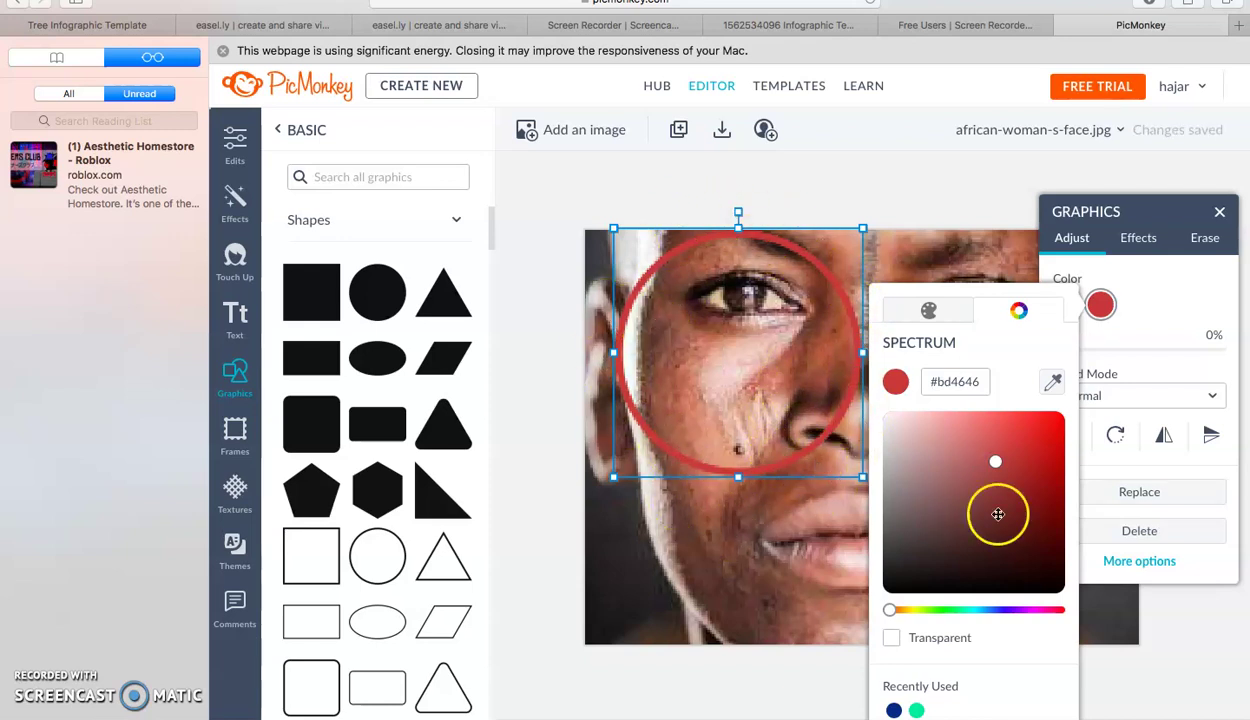
pyautogui.click(1031, 440)
pyautogui.click(1036, 439)
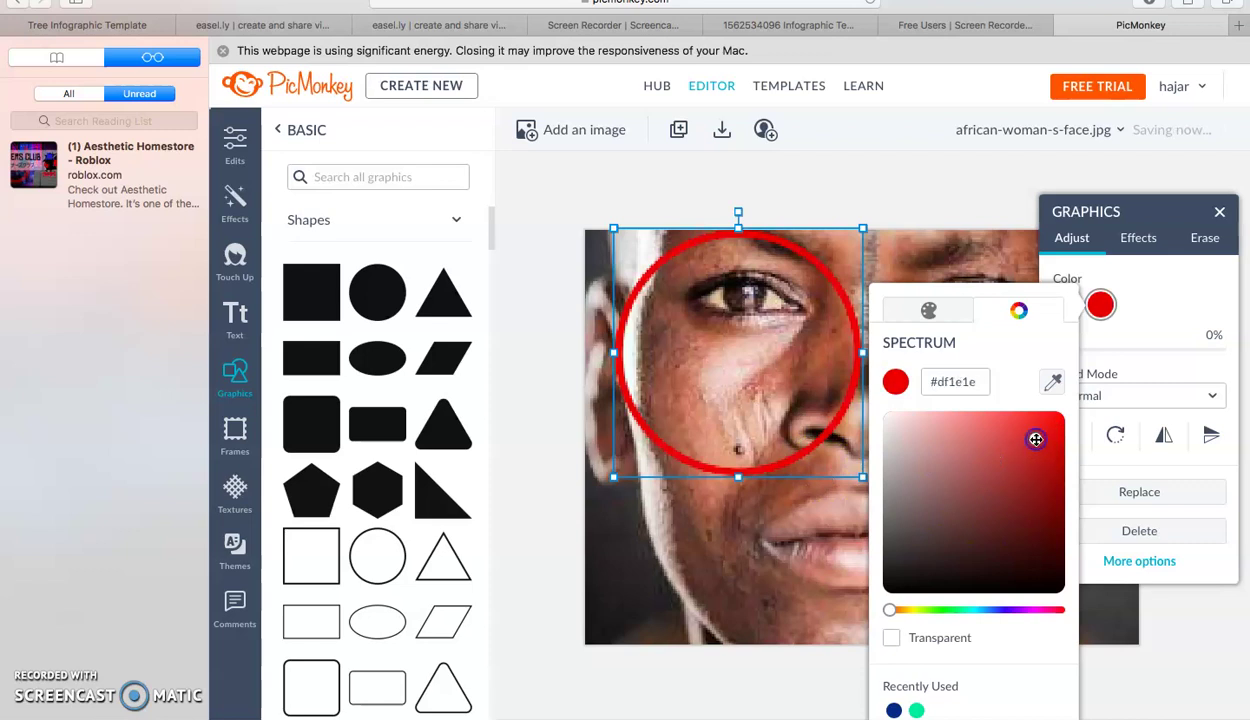
pyautogui.click(1035, 499)
pyautogui.click(1008, 444)
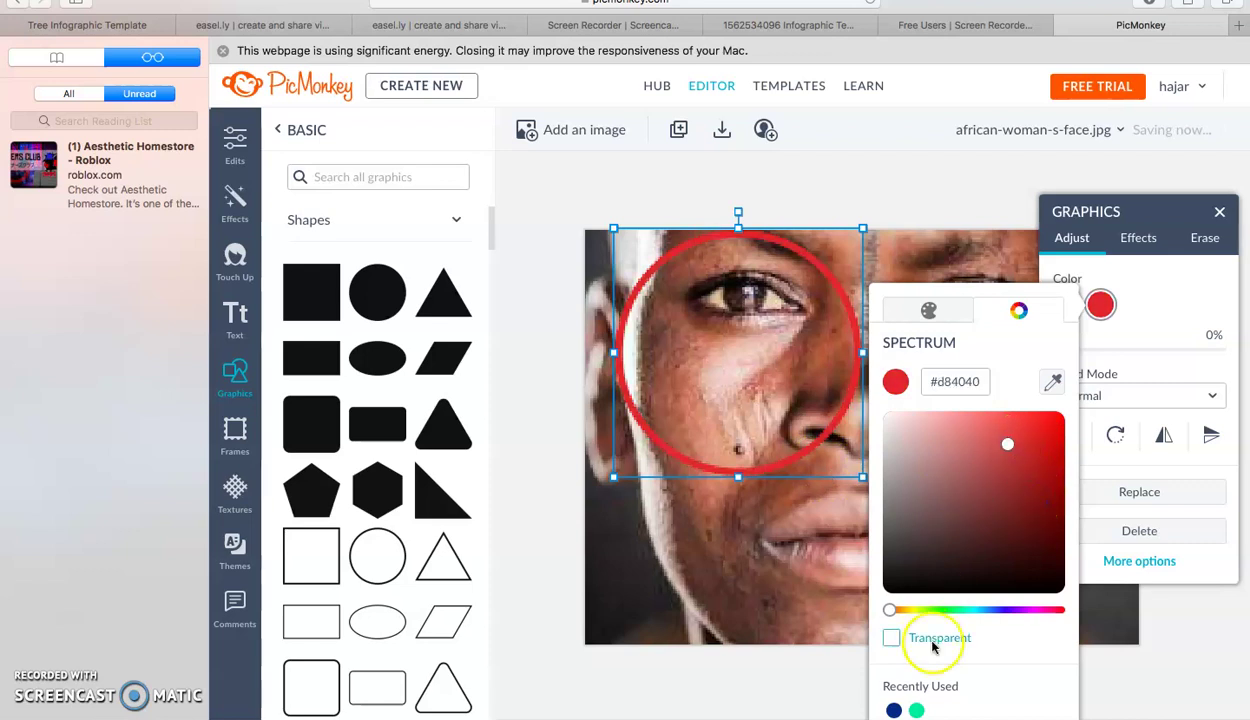
# Try the recently used dark blue and mint green on the circle.
pyautogui.click(916, 710)
pyautogui.click(893, 710)
pyautogui.click(916, 710)
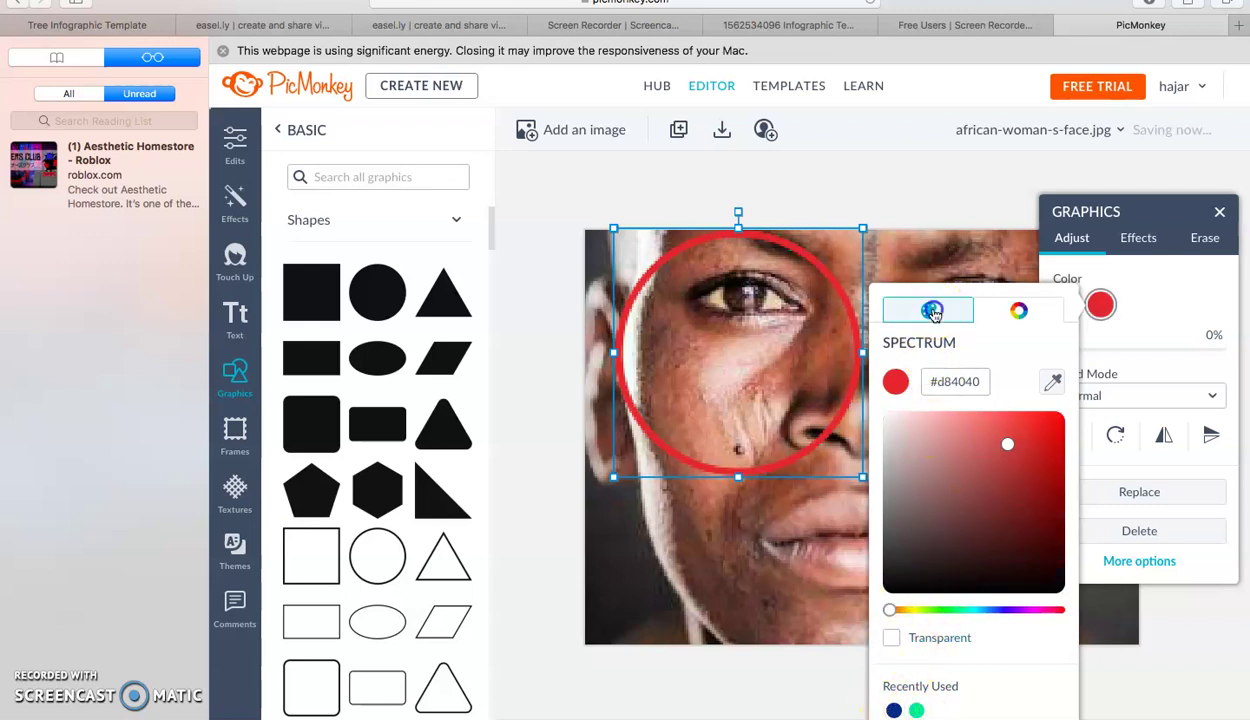
# Color the circle pale yellow from the Rainbow palette and switch to the Cross Process palette.
pyautogui.click(932, 312)
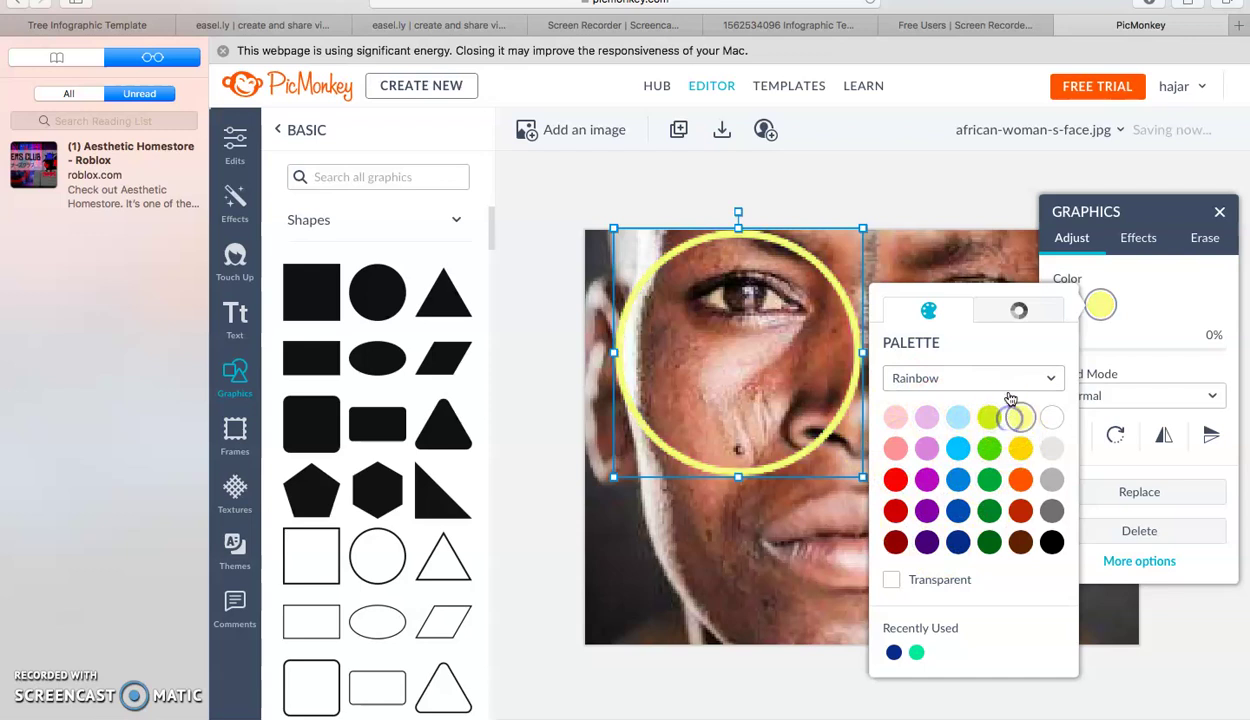
pyautogui.click(1043, 378)
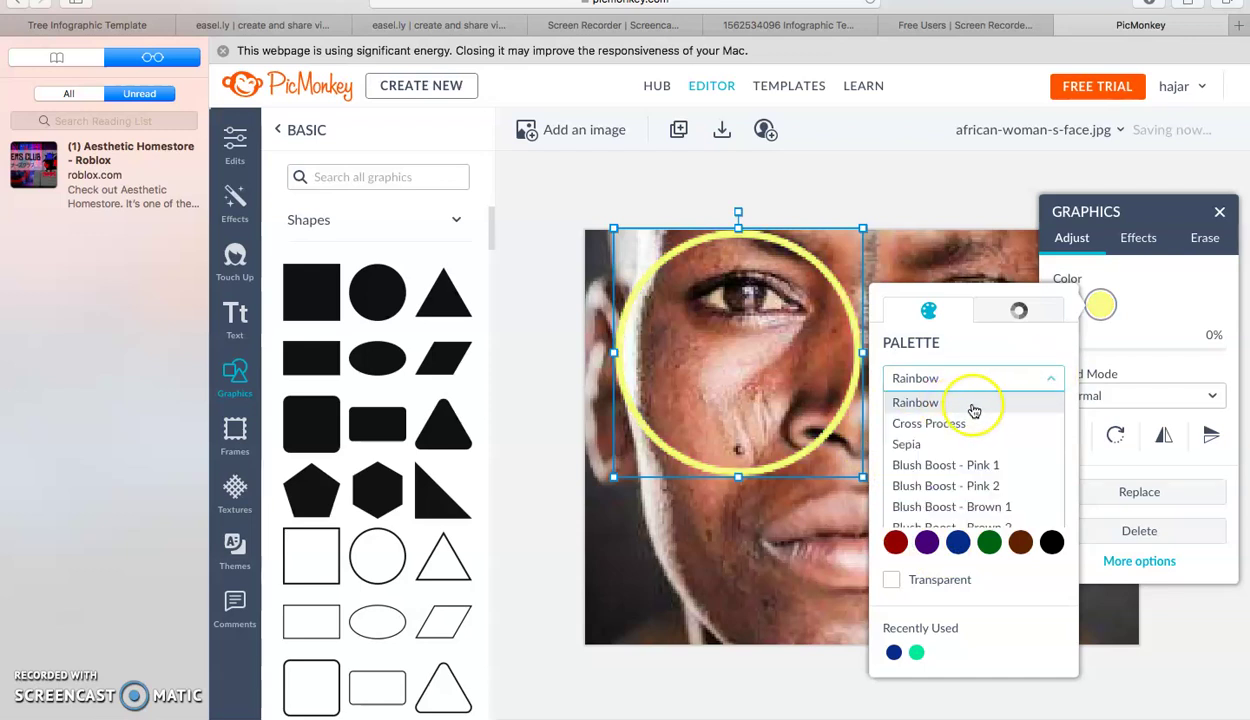
pyautogui.click(950, 424)
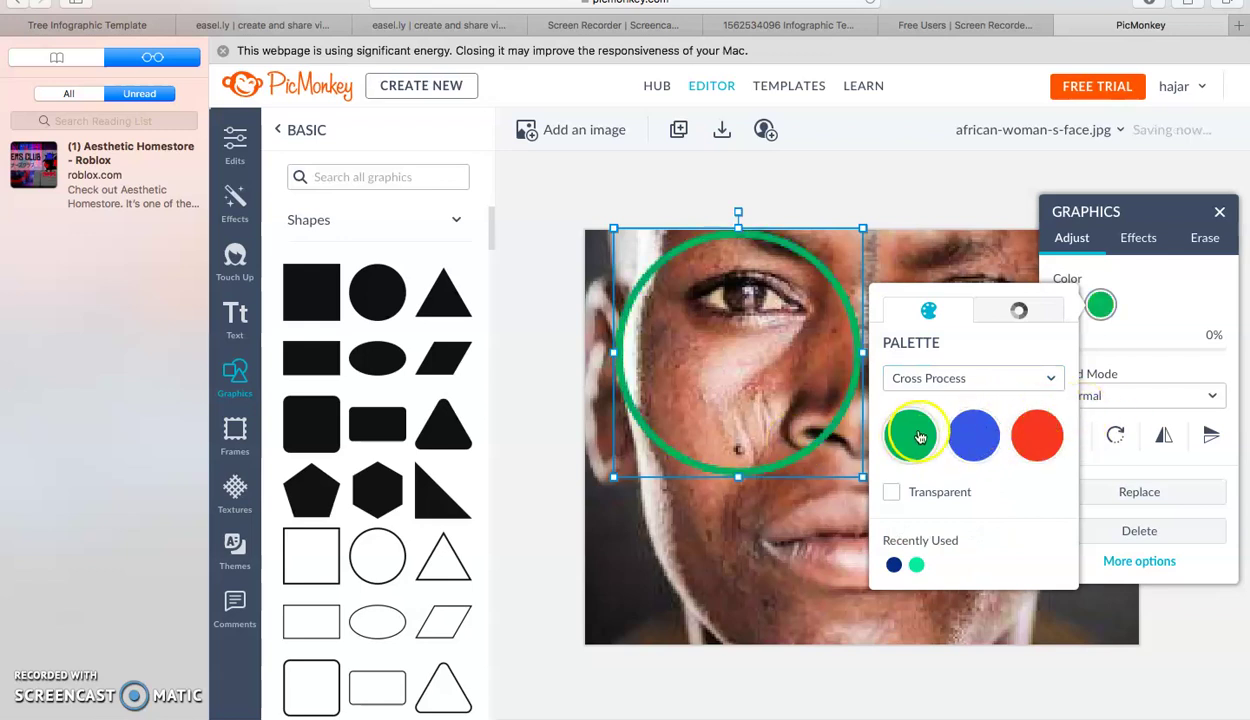
# Try the Blush Boost - Brown 2, Blush Boost - Pink 1 and Blush Boost - Pink 2 palettes in turn for the circle.
pyautogui.click(1046, 379)
pyautogui.scroll(-1, 950, 527)
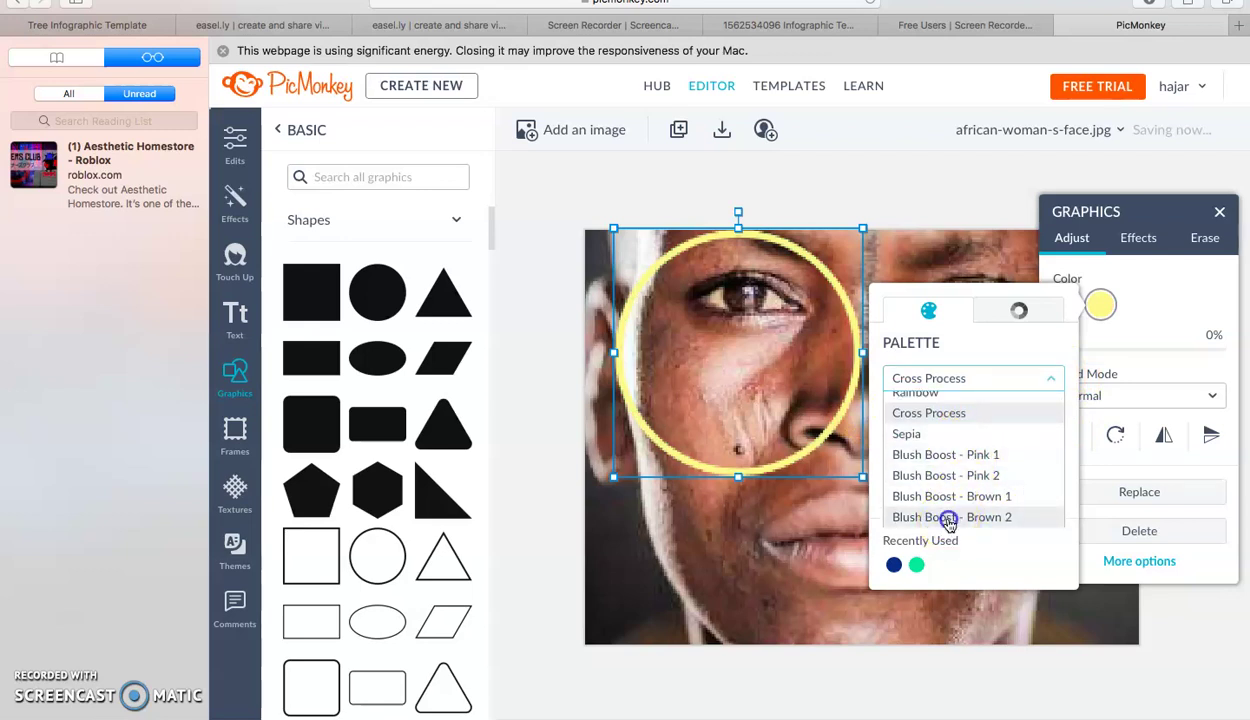
pyautogui.click(949, 517)
pyautogui.click(1041, 383)
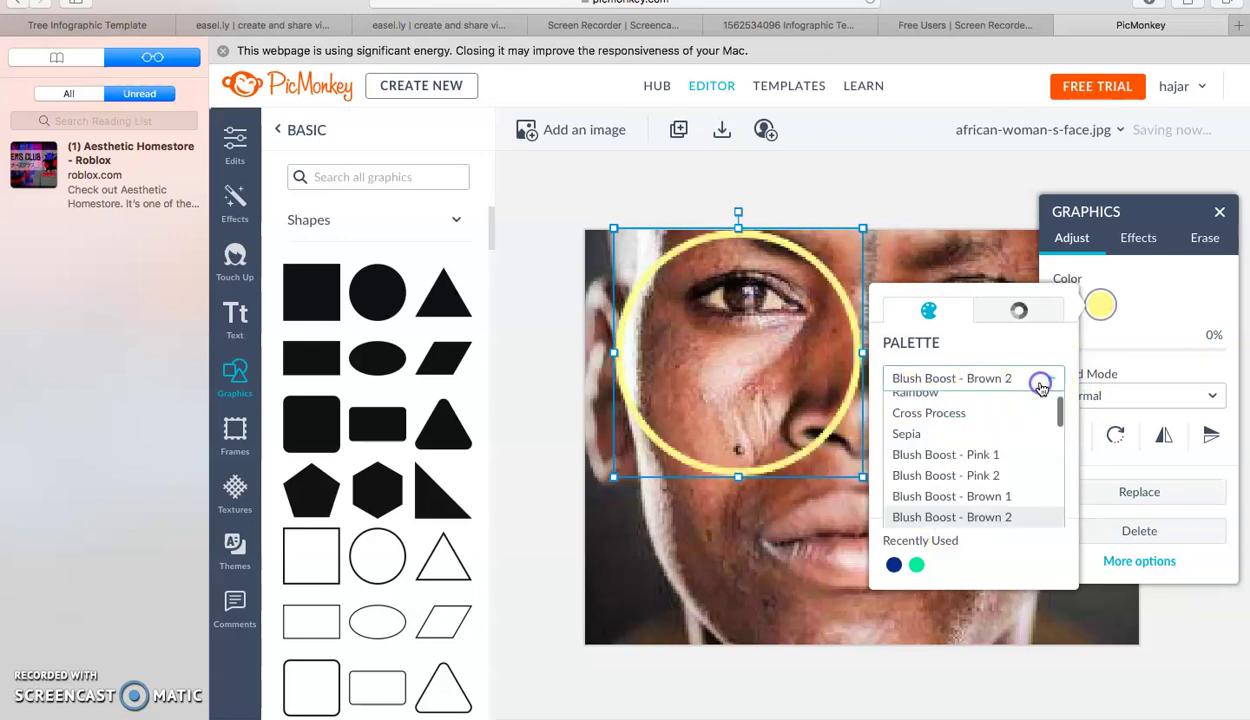
pyautogui.click(1000, 466)
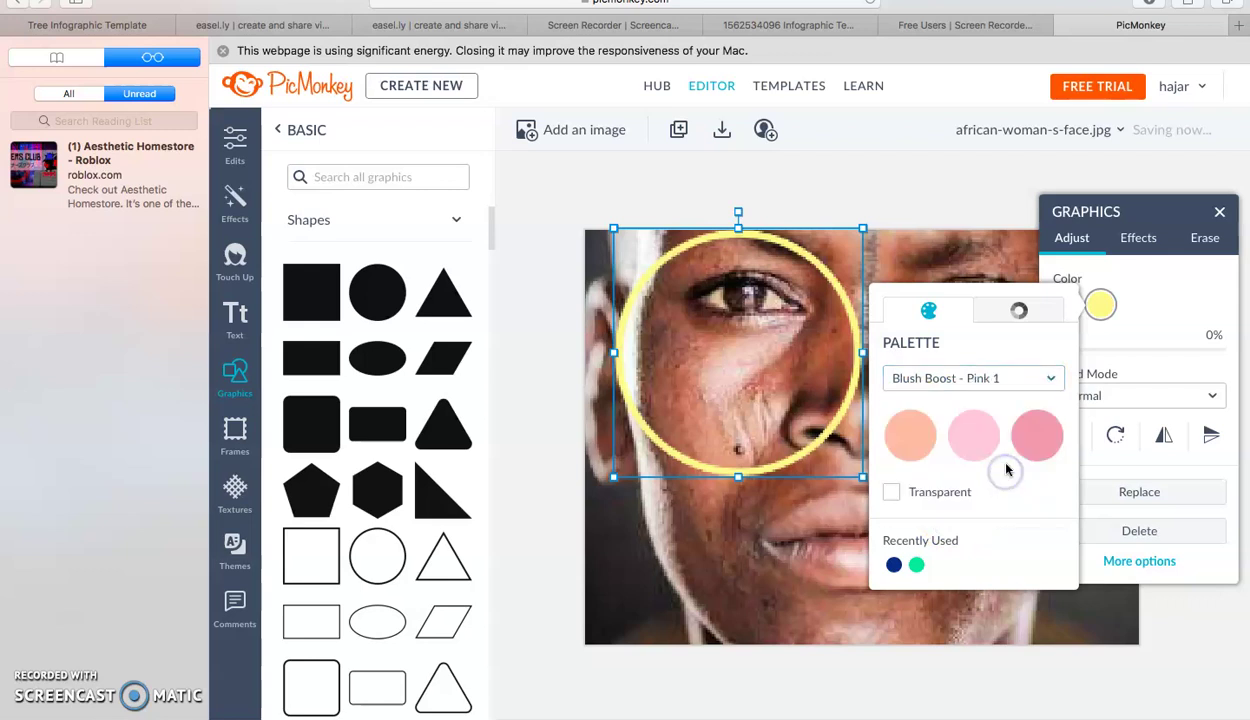
pyautogui.click(1054, 381)
pyautogui.click(983, 489)
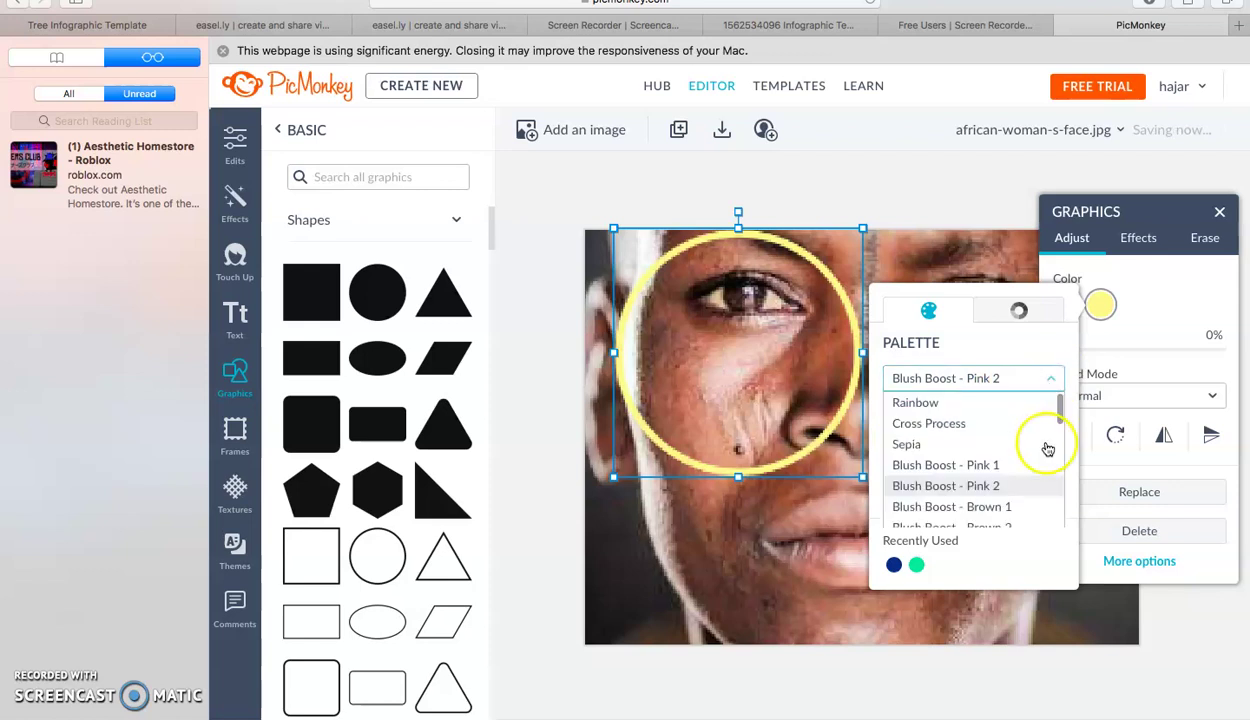
# Color the circle light blue using the Eye Tint palette.
pyautogui.scroll(-1, 1000, 520)
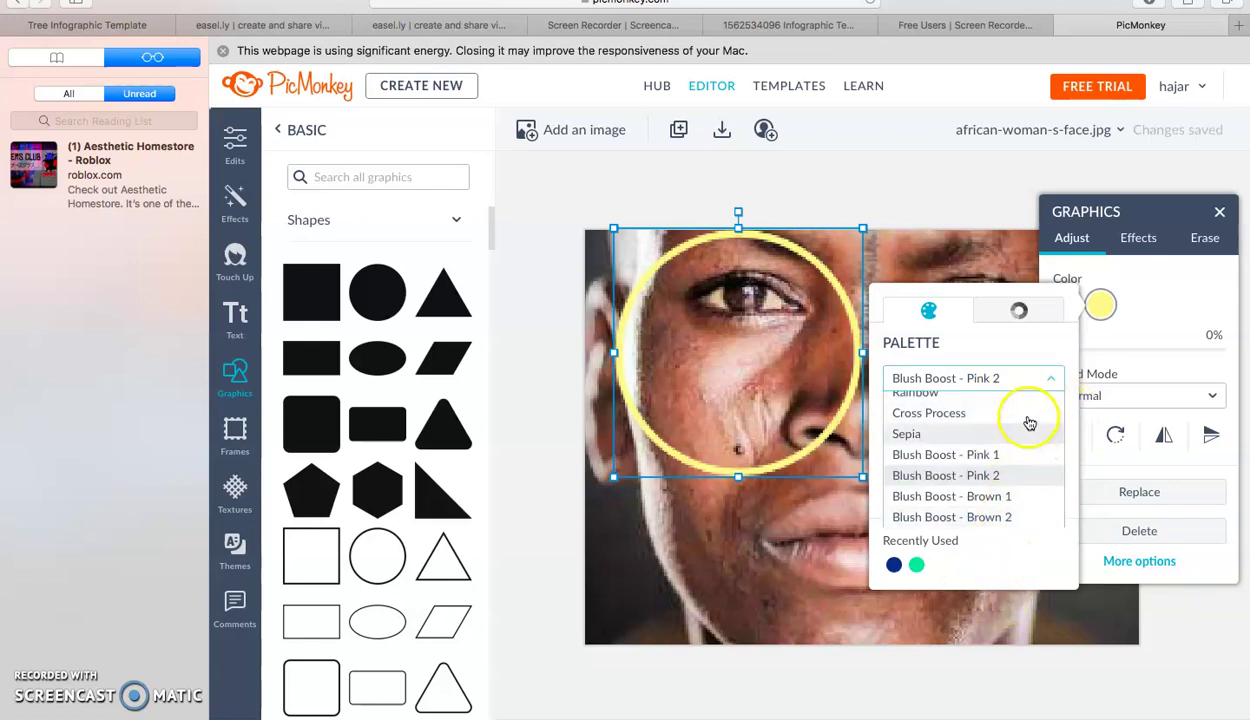
pyautogui.scroll(1, 1045, 410)
pyautogui.moveTo(1060, 401); pyautogui.dragTo(1063, 469)
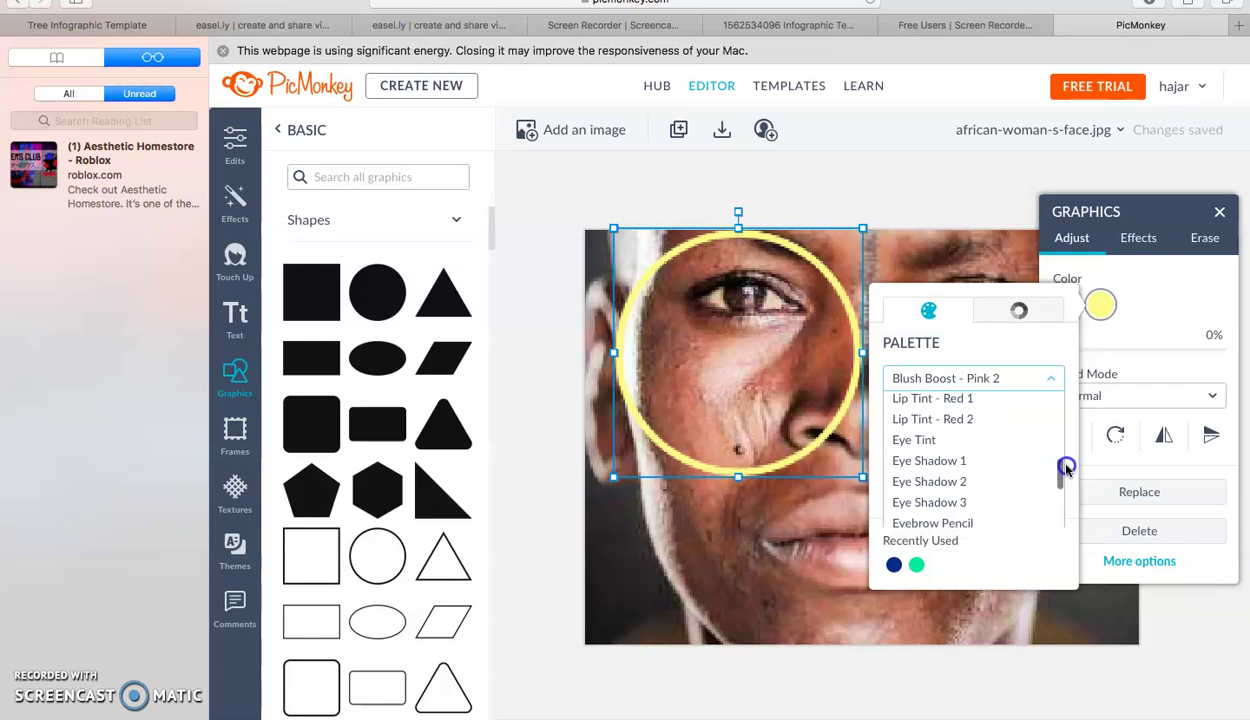
pyautogui.click(940, 438)
pyautogui.click(915, 438)
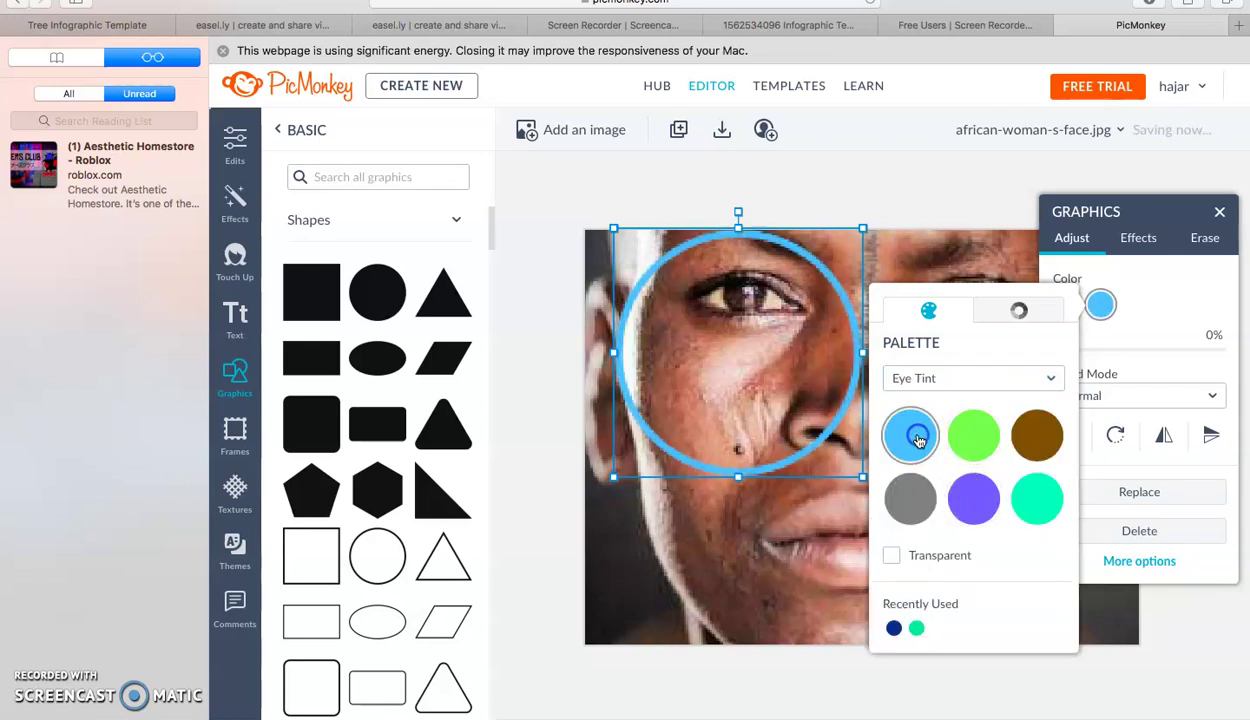
# Color the circle's outline purple from the Zombie Bruise palette and view that color in the spectrum picker.
pyautogui.click(1049, 376)
pyautogui.moveTo(1060, 446); pyautogui.dragTo(1064, 511)
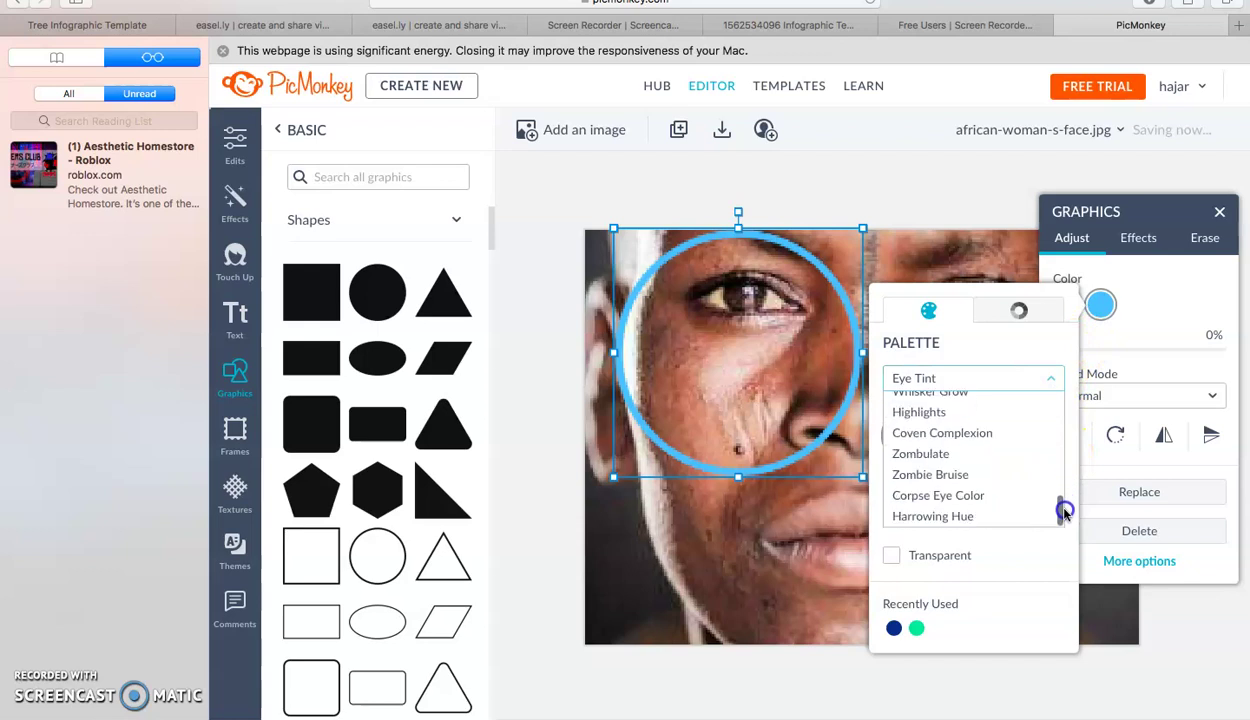
pyautogui.click(955, 475)
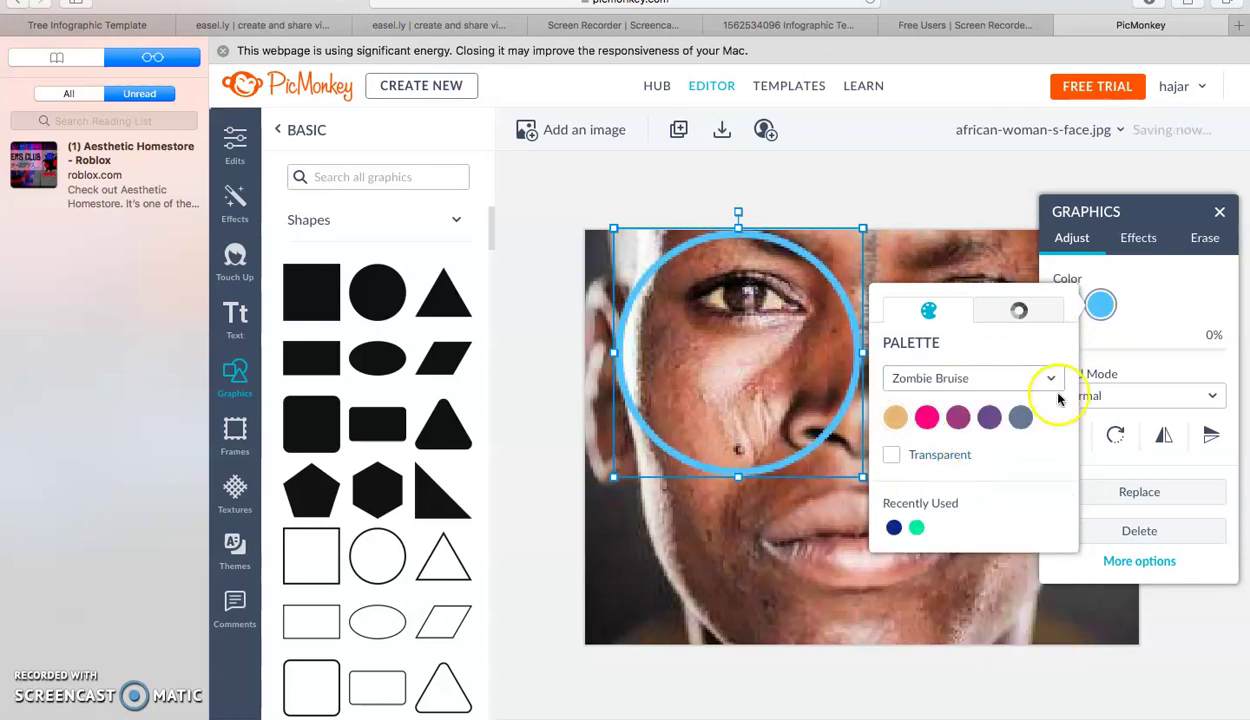
pyautogui.click(927, 417)
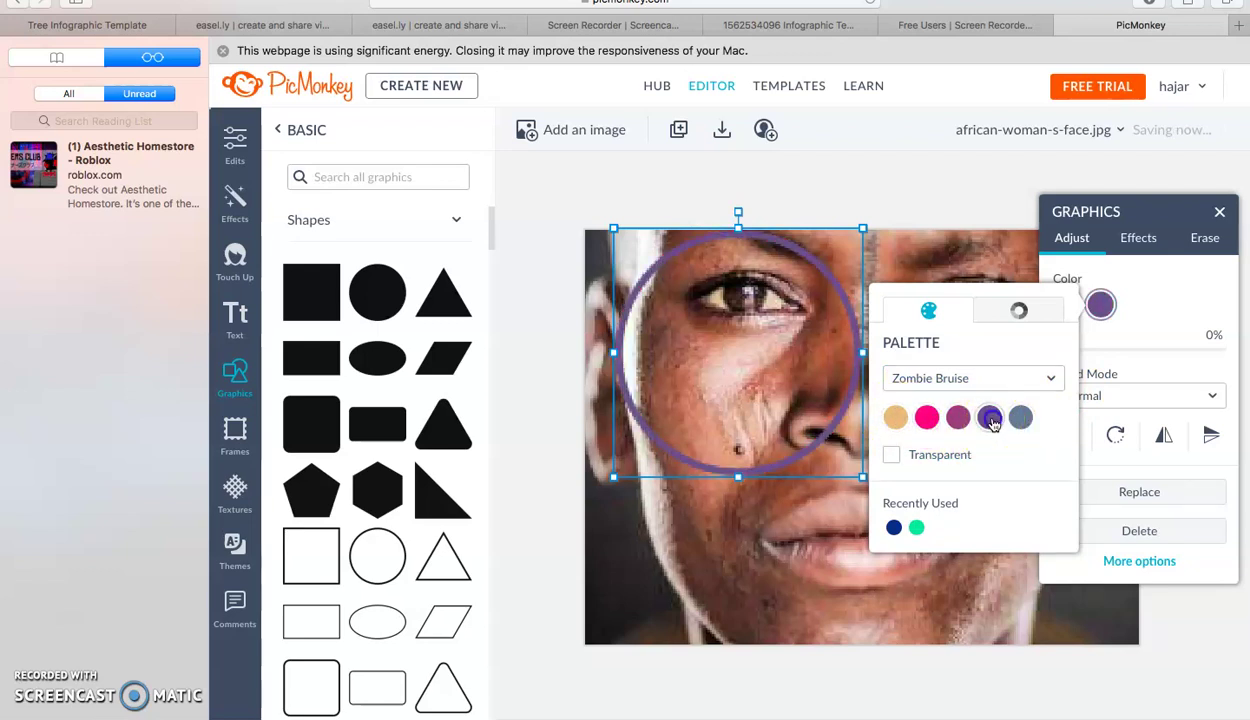
pyautogui.click(1017, 314)
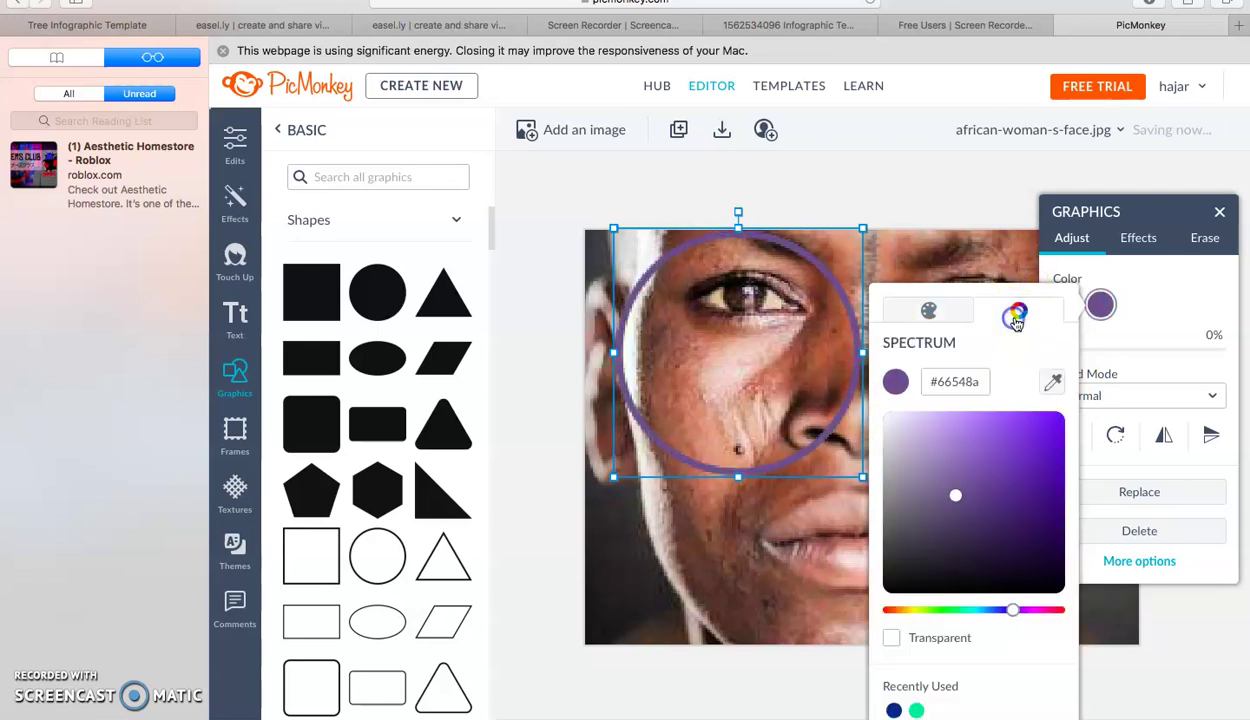
pyautogui.click(1168, 305)
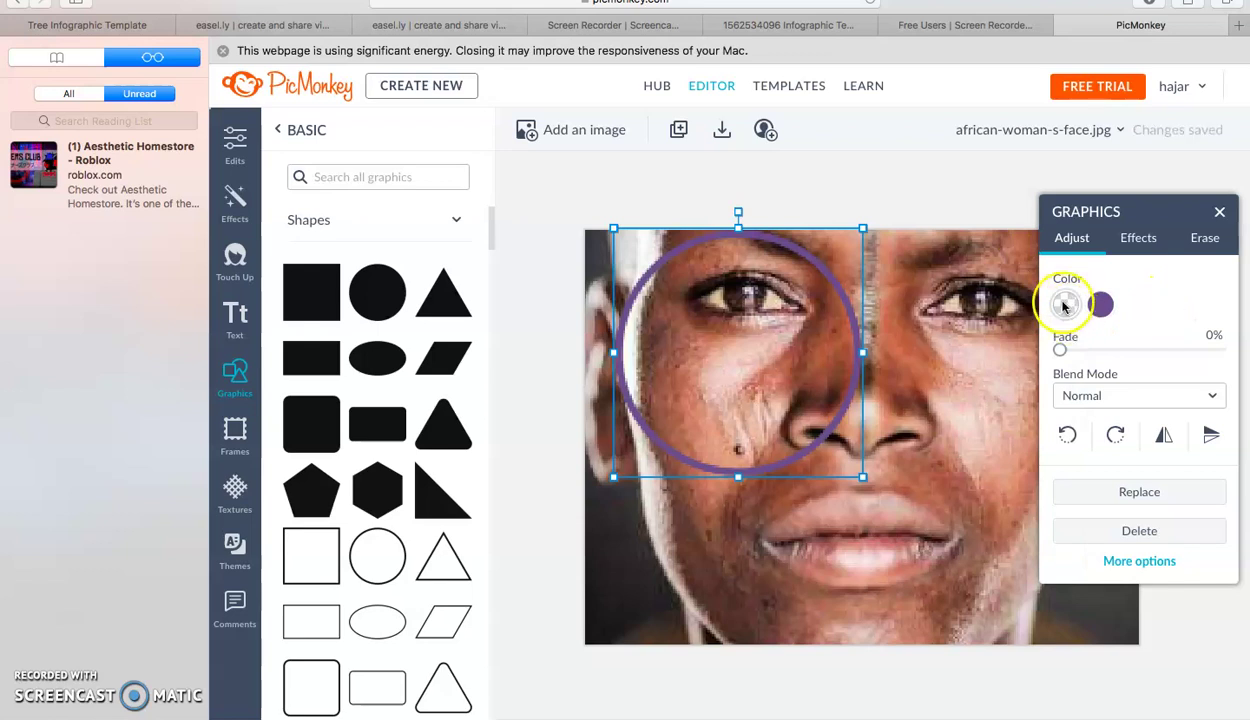
# Fill the inside of the circle with pink #d28d8d from the color spectrum.
pyautogui.click(1063, 305)
pyautogui.click(910, 447)
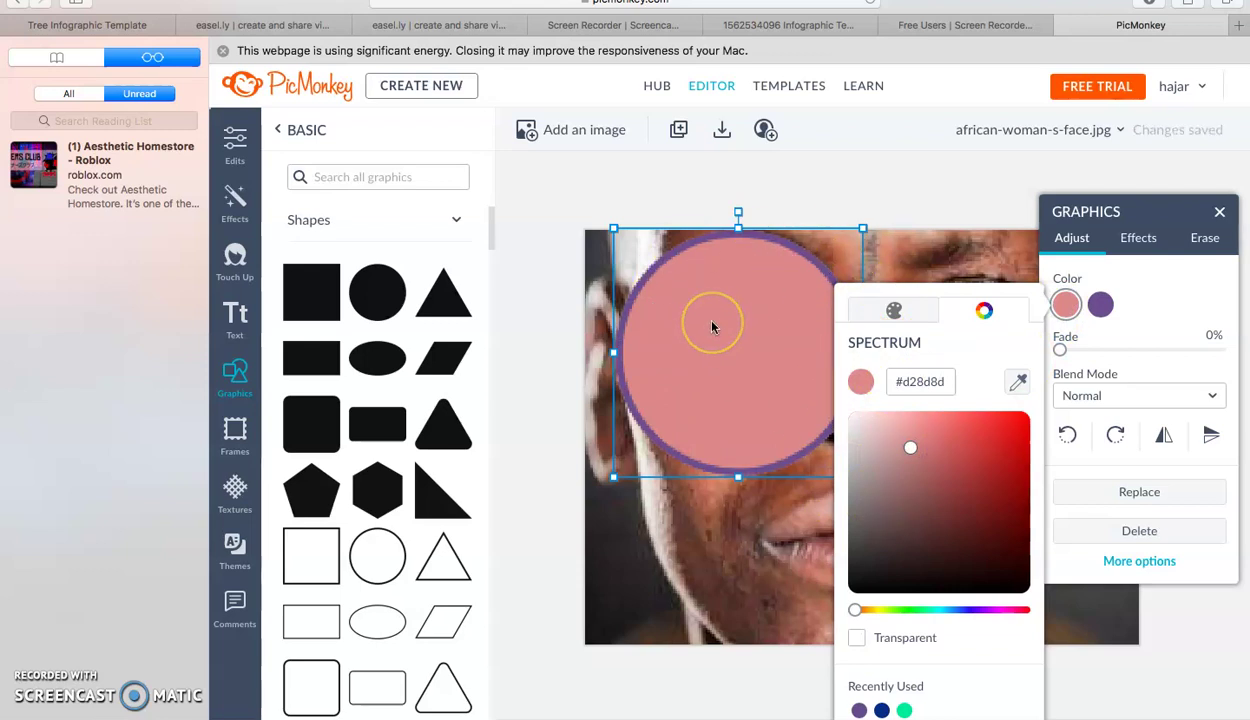
pyautogui.click(796, 399)
# Try dark red #813232, red #c51010, muted brown #784949 and very dark brown #2b1313 as the circle's fill.
pyautogui.click(1071, 309)
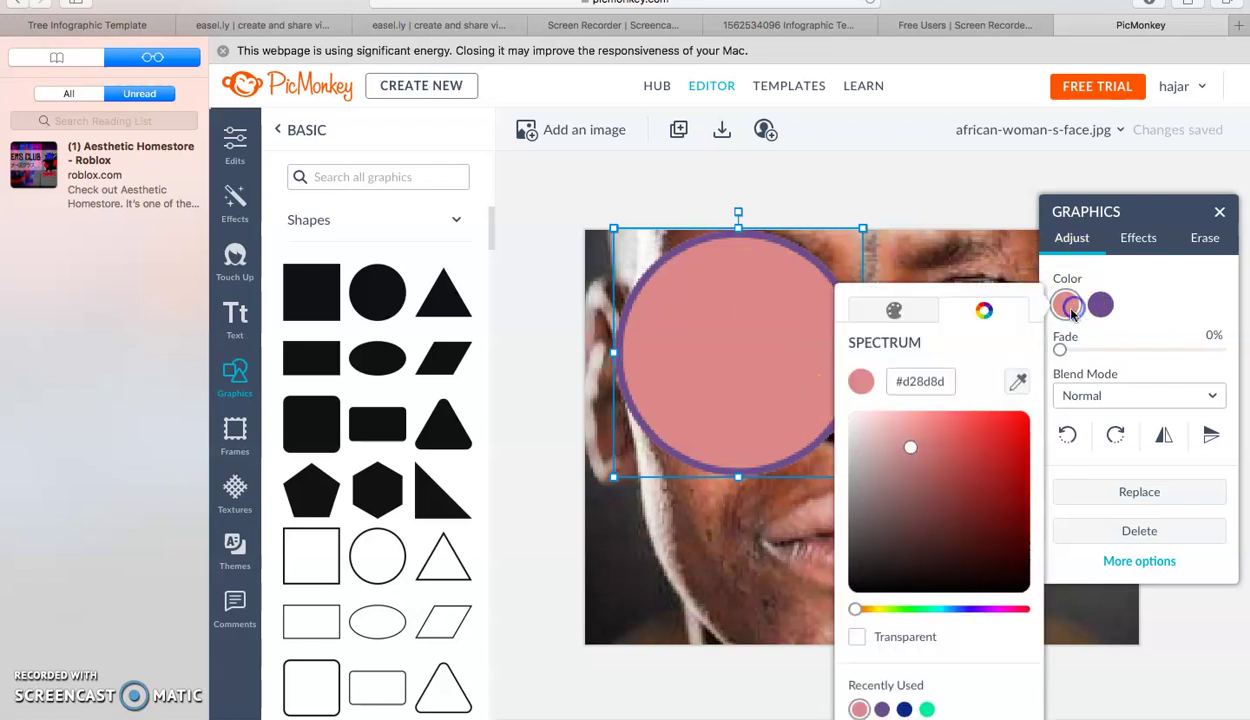
pyautogui.moveTo(953, 515); pyautogui.dragTo(957, 501)
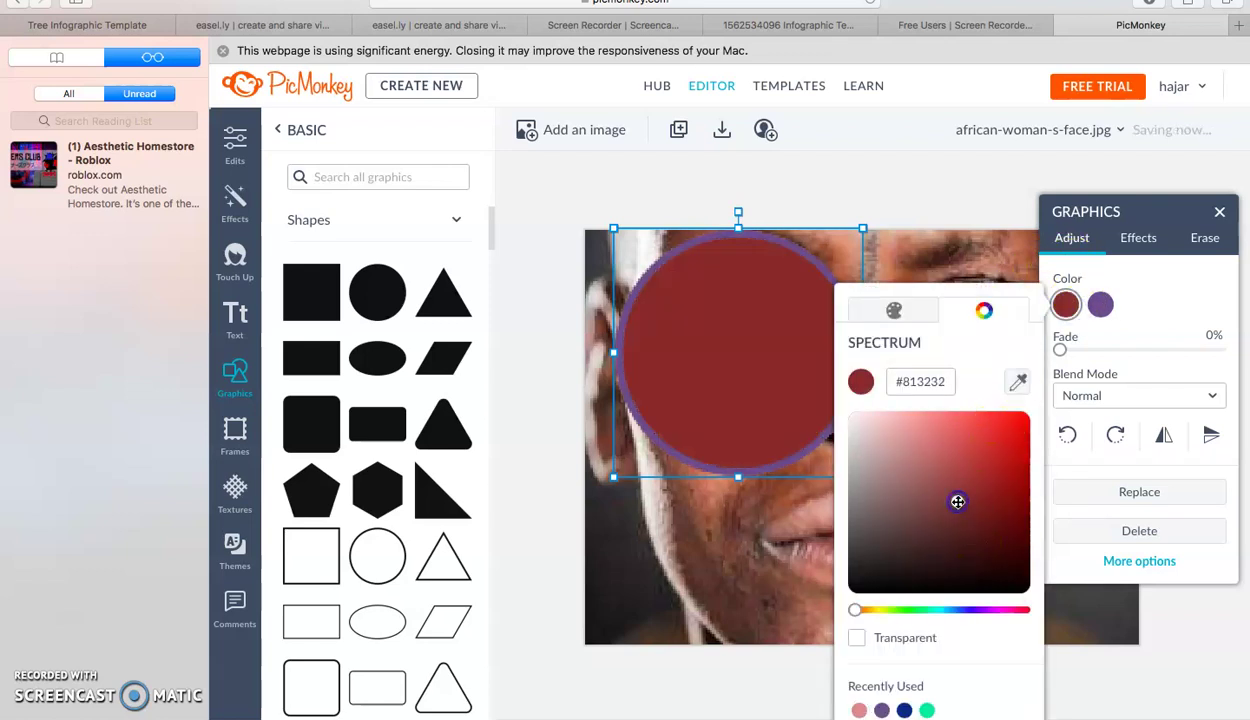
pyautogui.click(1010, 458)
pyautogui.click(1018, 387)
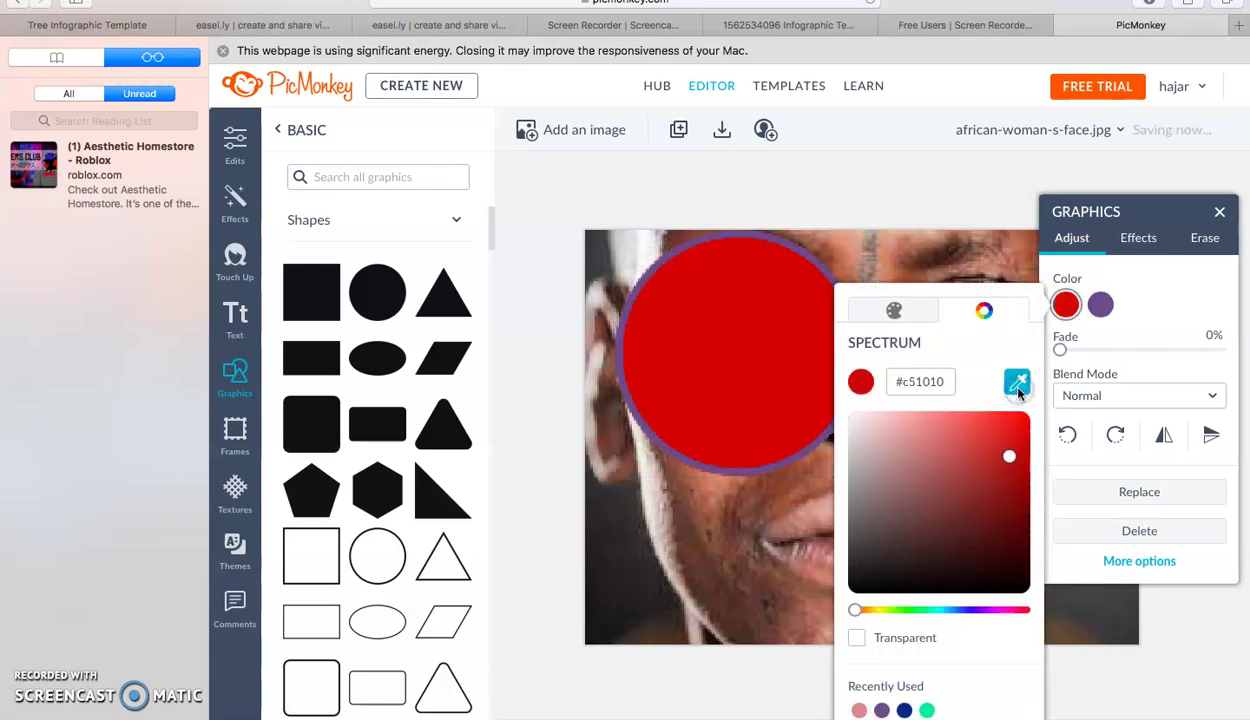
pyautogui.click(990, 456)
pyautogui.click(920, 508)
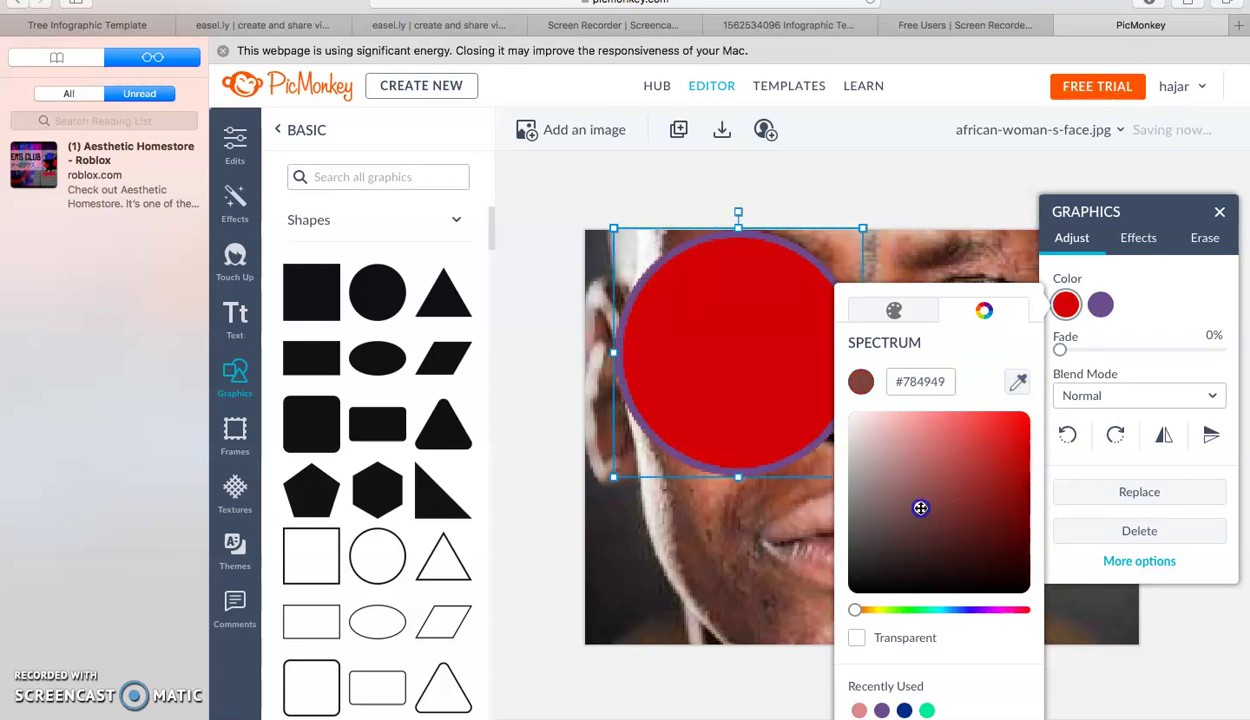
pyautogui.click(952, 558)
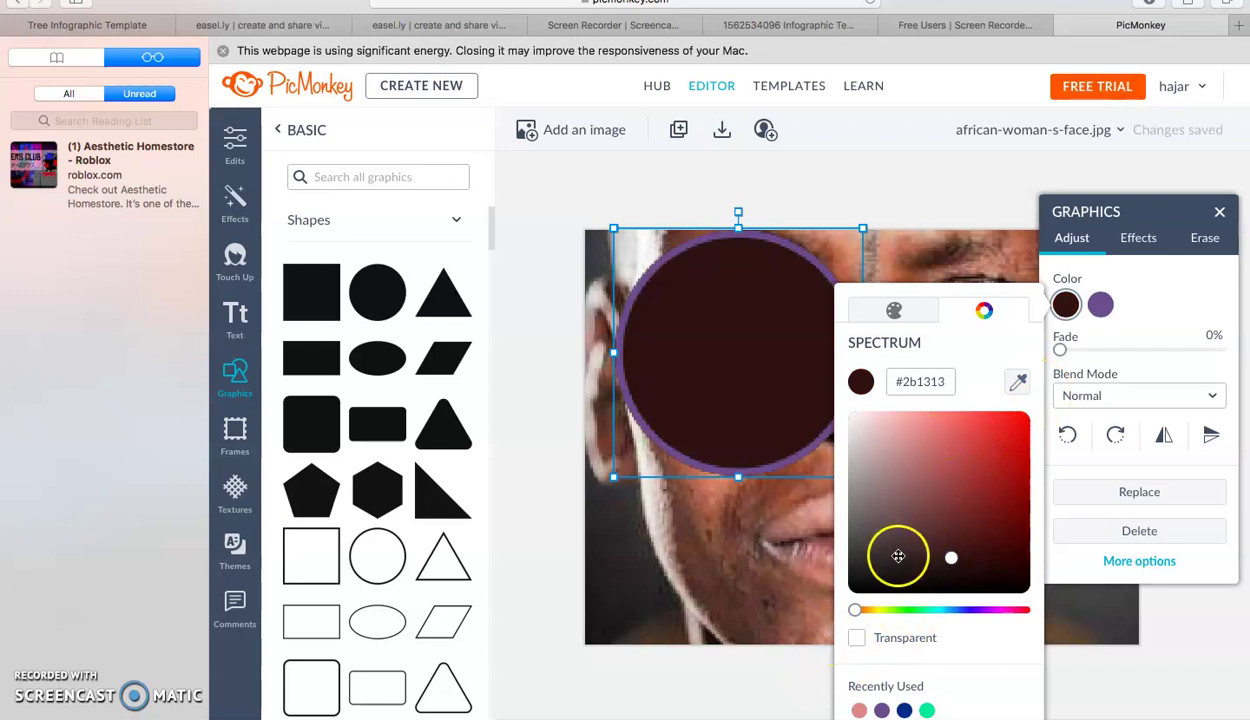
# Set the circle's fill to yellow #ebd655 in the color spectrum.
pyautogui.click(880, 609)
pyautogui.click(963, 431)
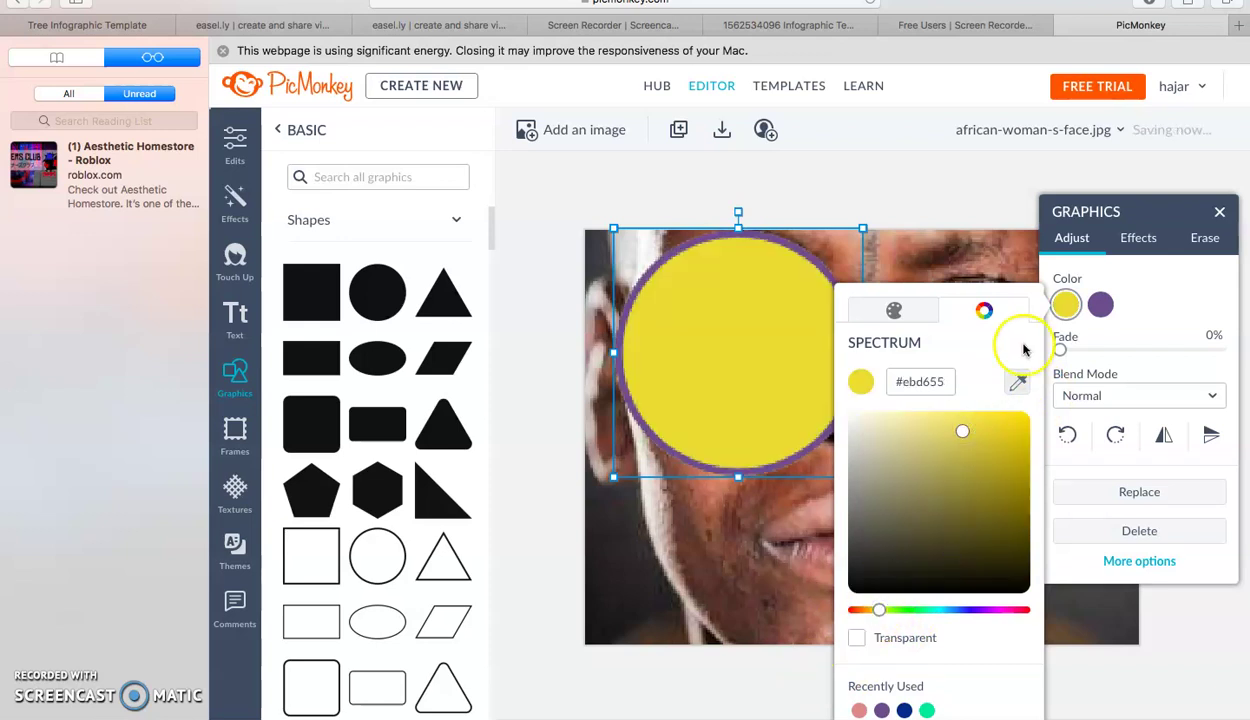
pyautogui.click(1091, 267)
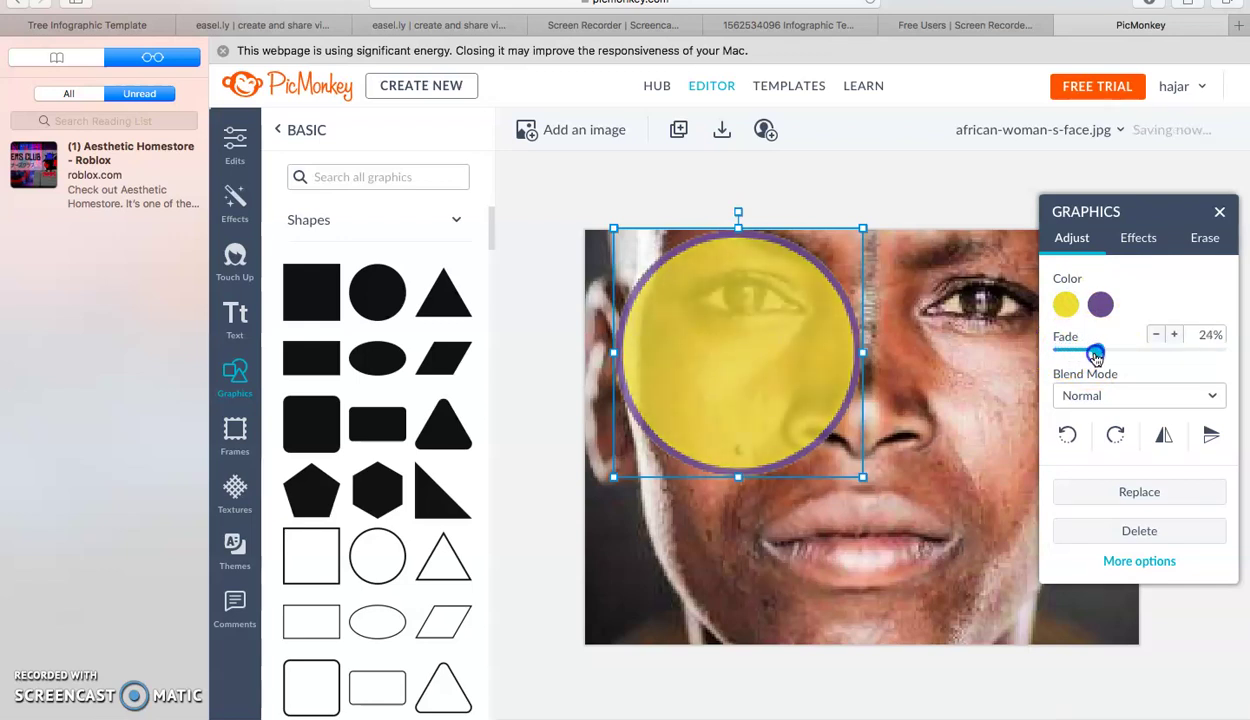
# Fade the circle to 25% and try blend modes on it, including Hardlight, settling on Darken.
pyautogui.moveTo(1099, 357); pyautogui.dragTo(1245, 352)
pyautogui.moveTo(1123, 391); pyautogui.dragTo(1129, 354)
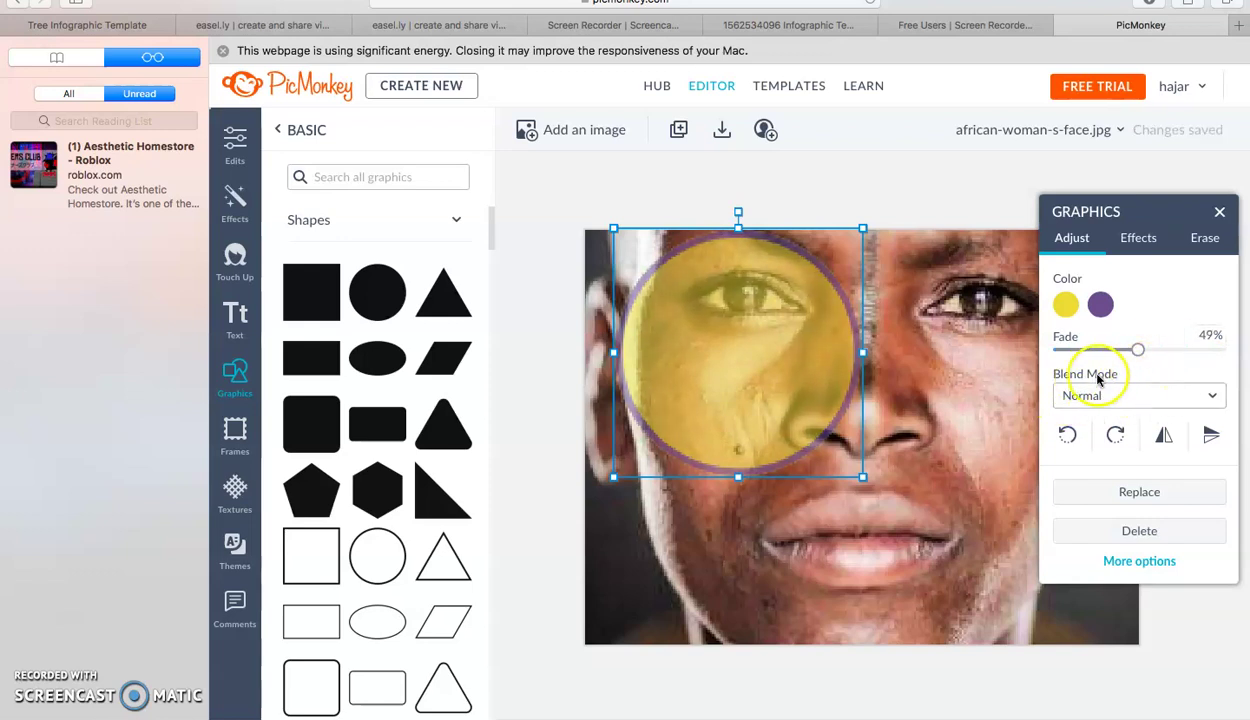
pyautogui.click(1215, 398)
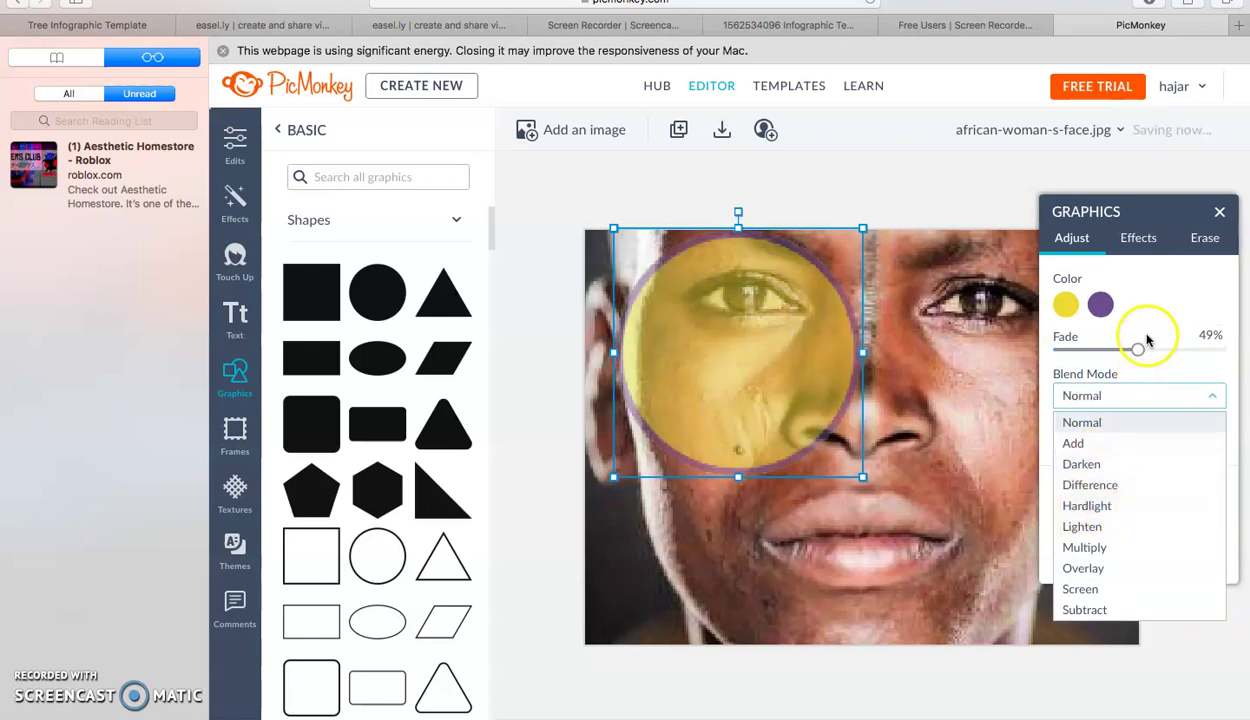
pyautogui.moveTo(1136, 350); pyautogui.dragTo(1099, 349)
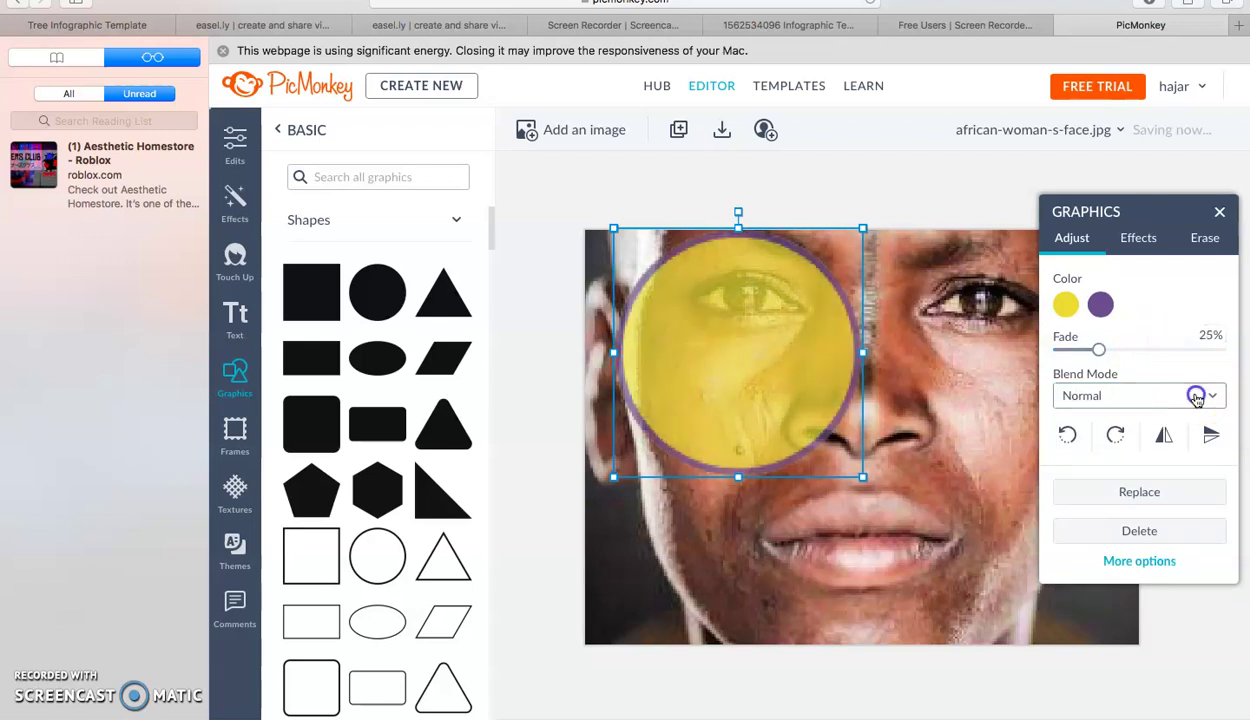
pyautogui.click(1196, 397)
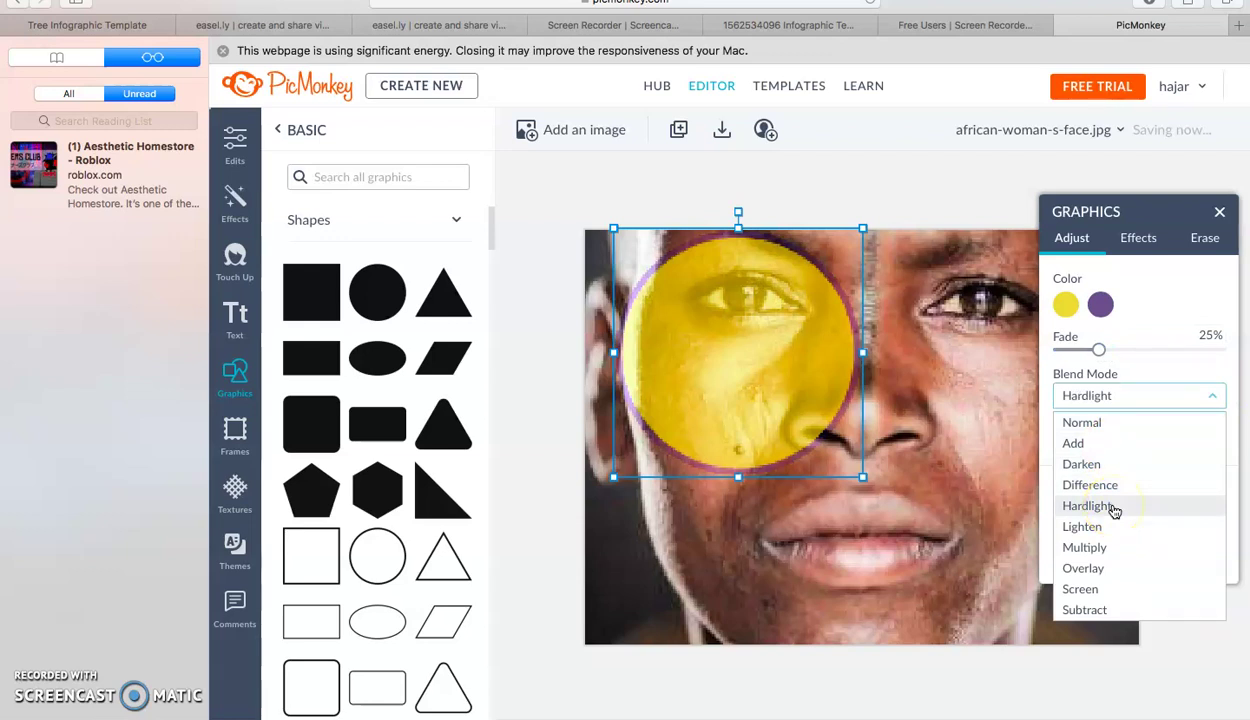
pyautogui.moveTo(1110, 536); pyautogui.dragTo(1119, 473)
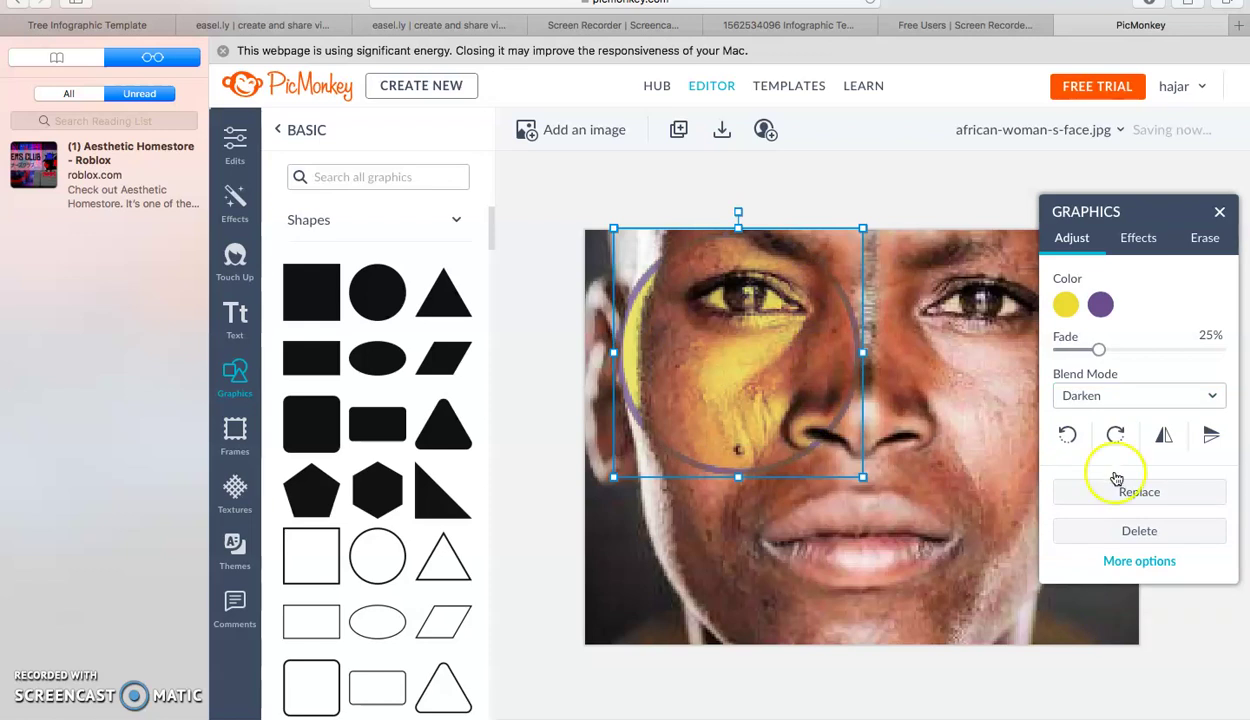
# Try both rotation directions and the vertical flip on the circle, and move it slightly down over the cheek.
pyautogui.click(1067, 435)
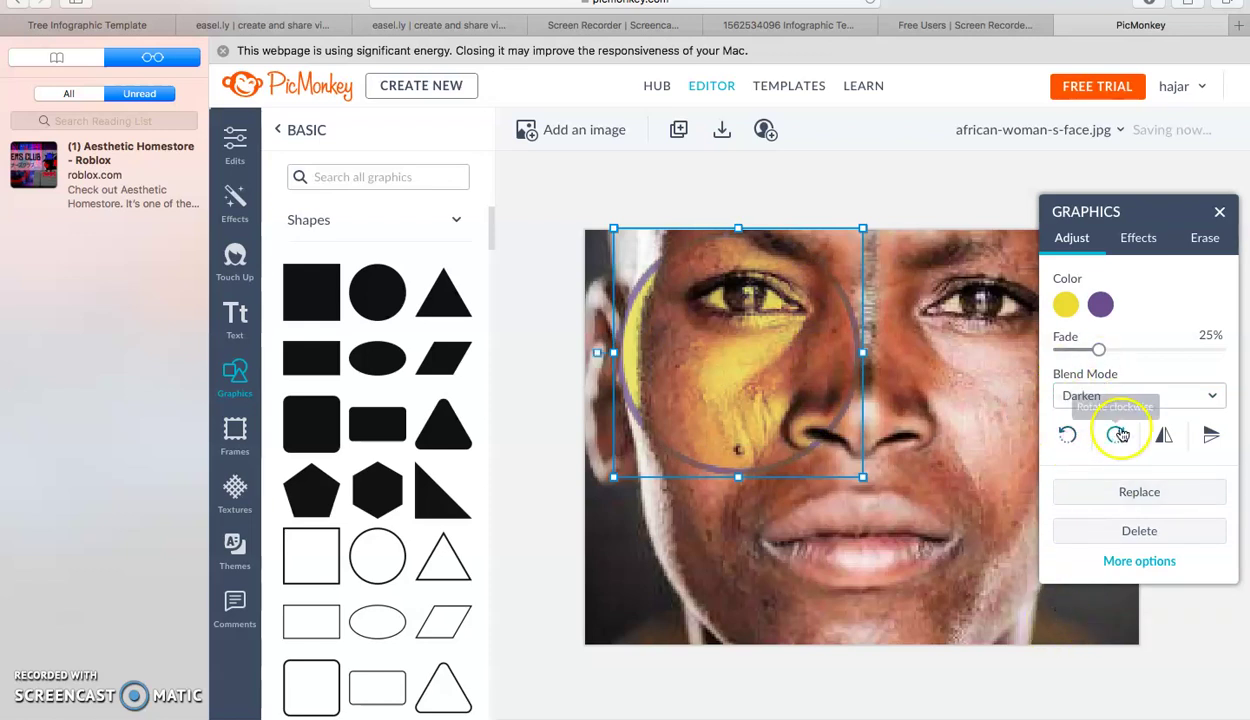
pyautogui.click(1115, 434)
pyautogui.click(1119, 440)
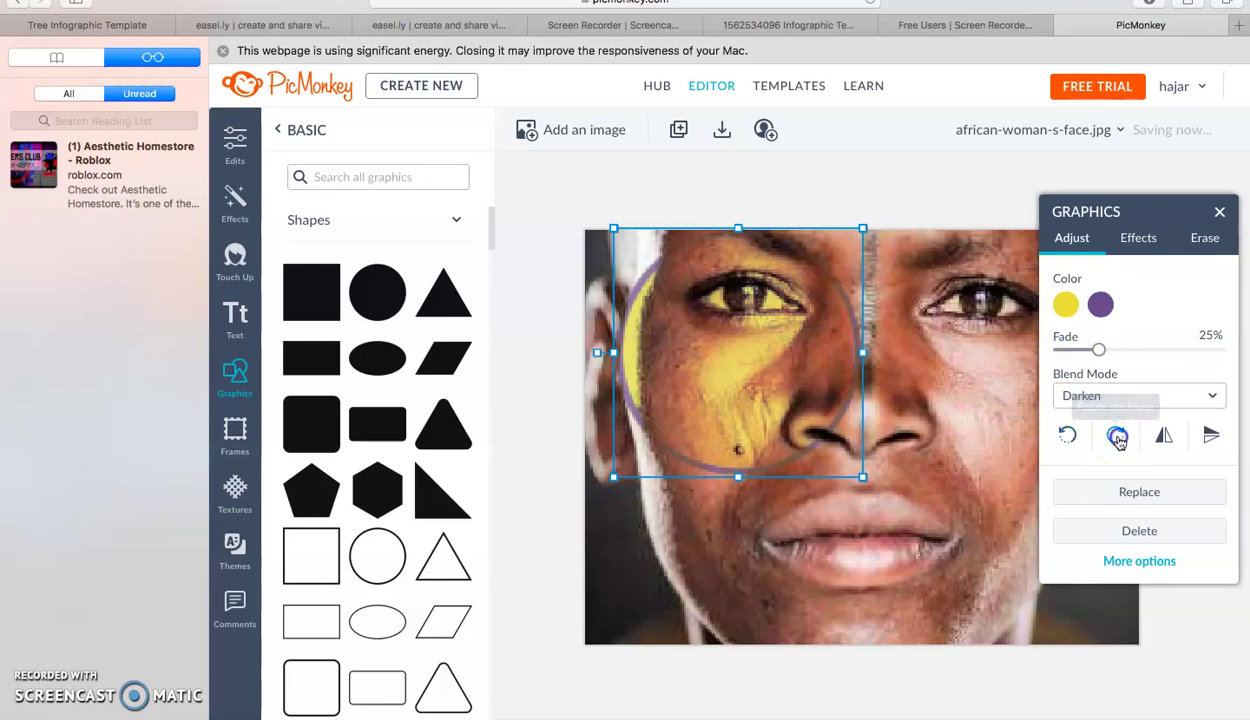
pyautogui.click(1200, 440)
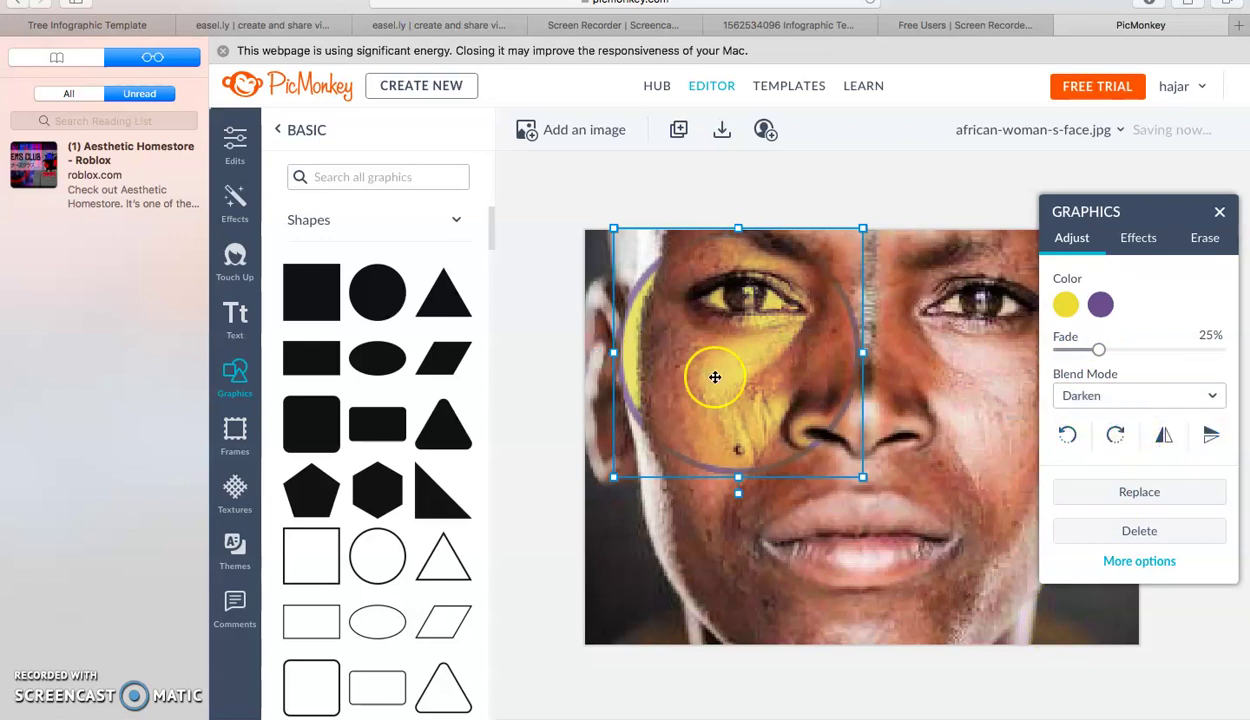
pyautogui.moveTo(742, 400); pyautogui.dragTo(748, 446)
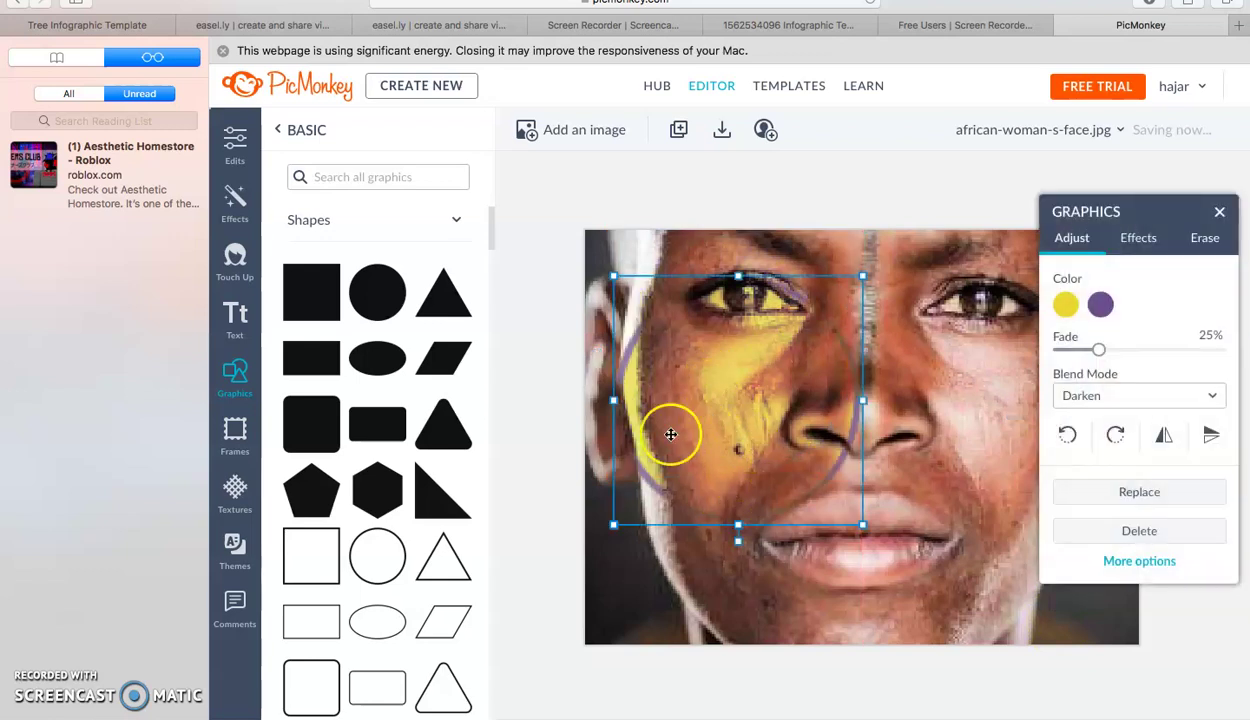
# Look at the image sources offered for replacing the circle and return to the editor without choosing one.
pyautogui.click(1141, 495)
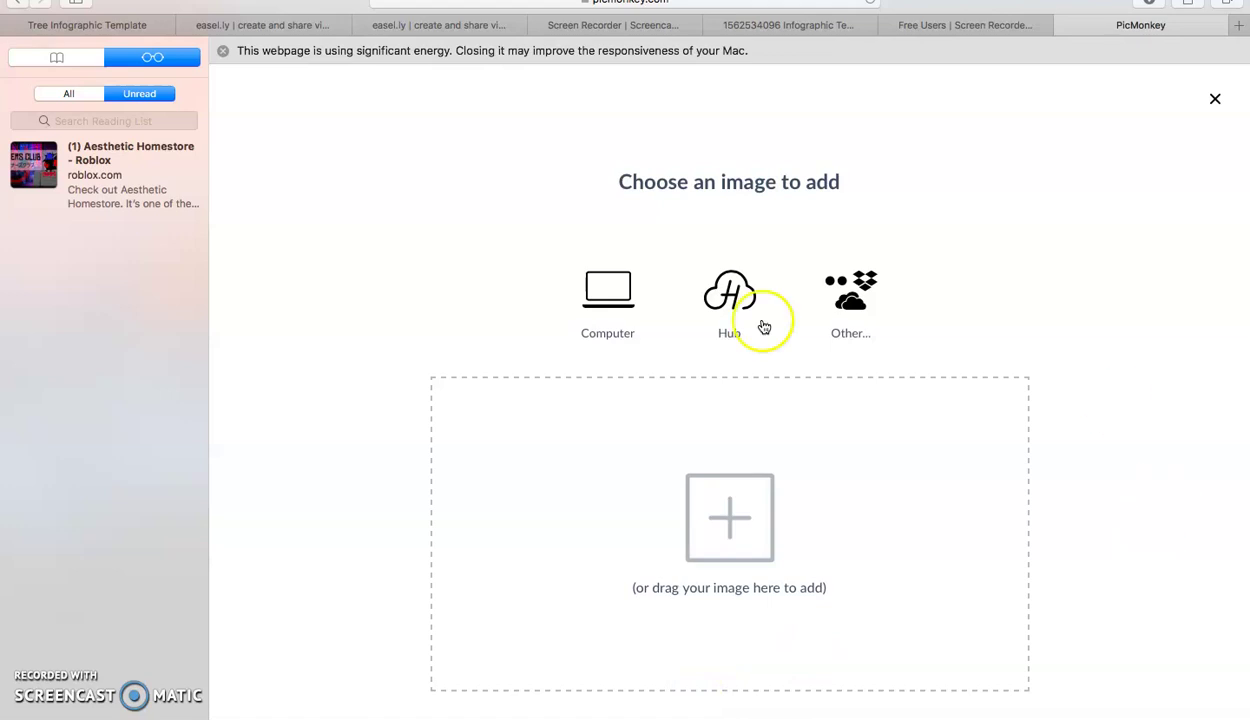
pyautogui.click(1216, 99)
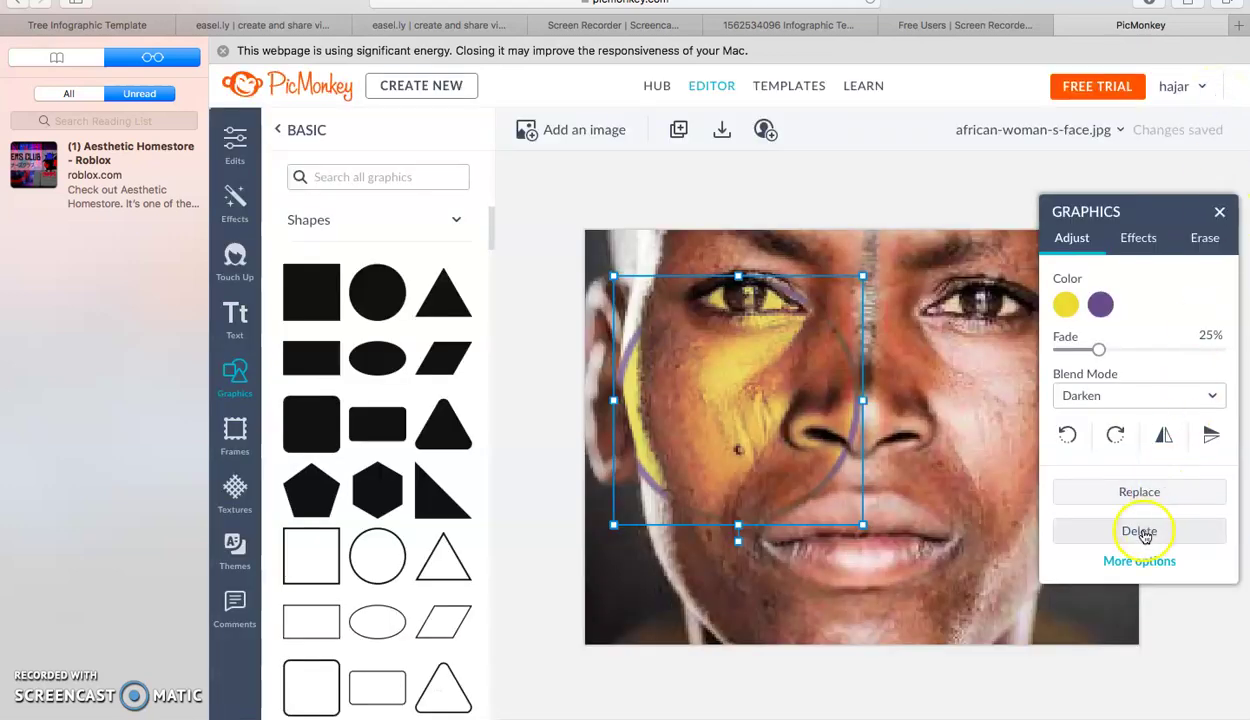
pyautogui.click(725, 391)
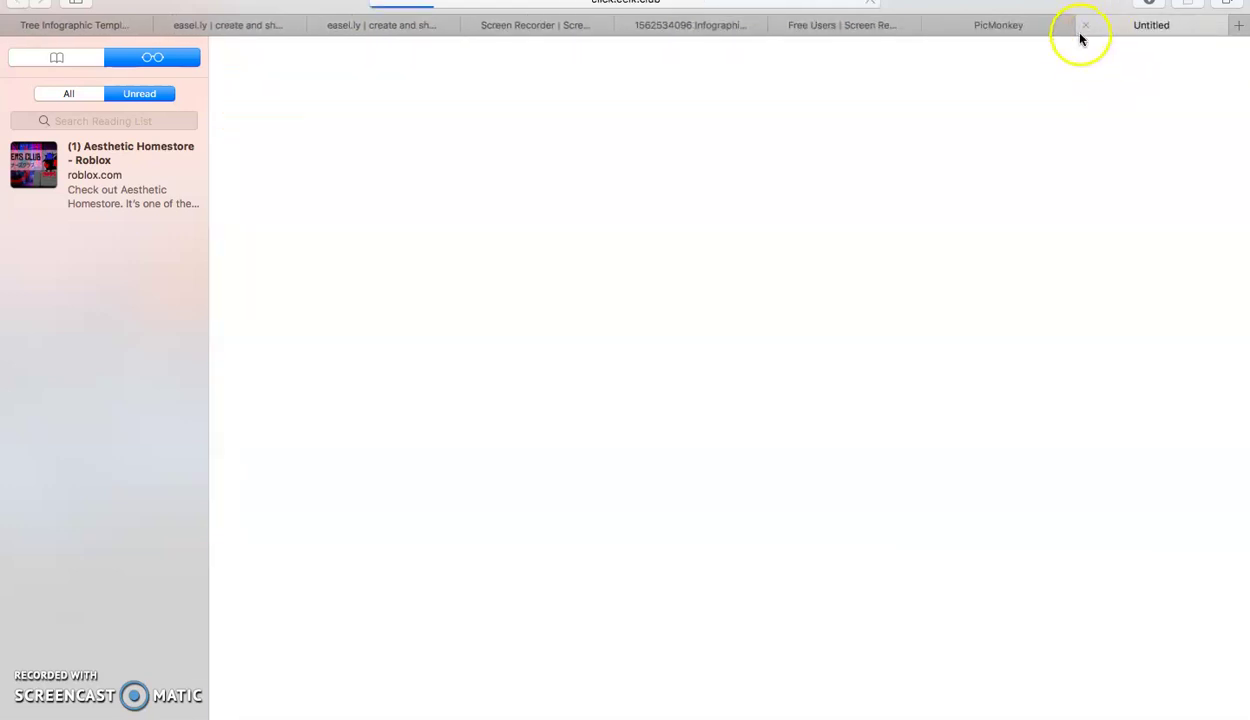
pyautogui.click(1081, 28)
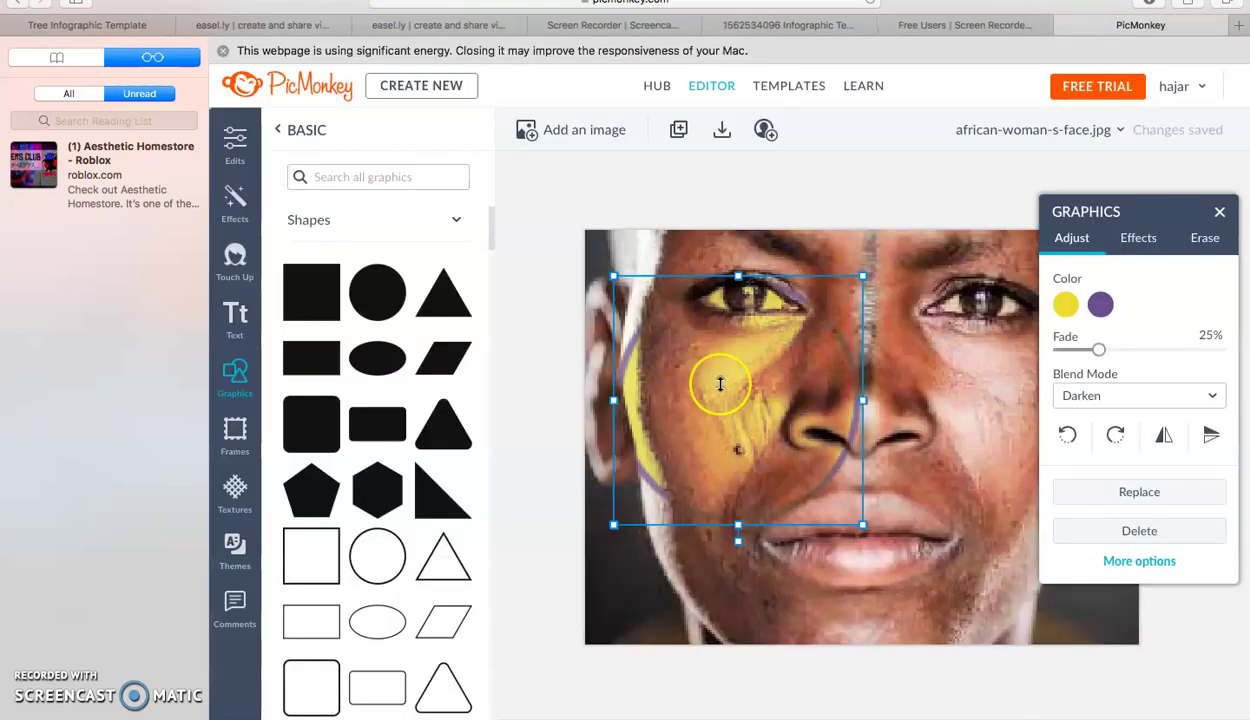
# Revert the circle's fade and blend mode adjustments.
pyautogui.click(1141, 563)
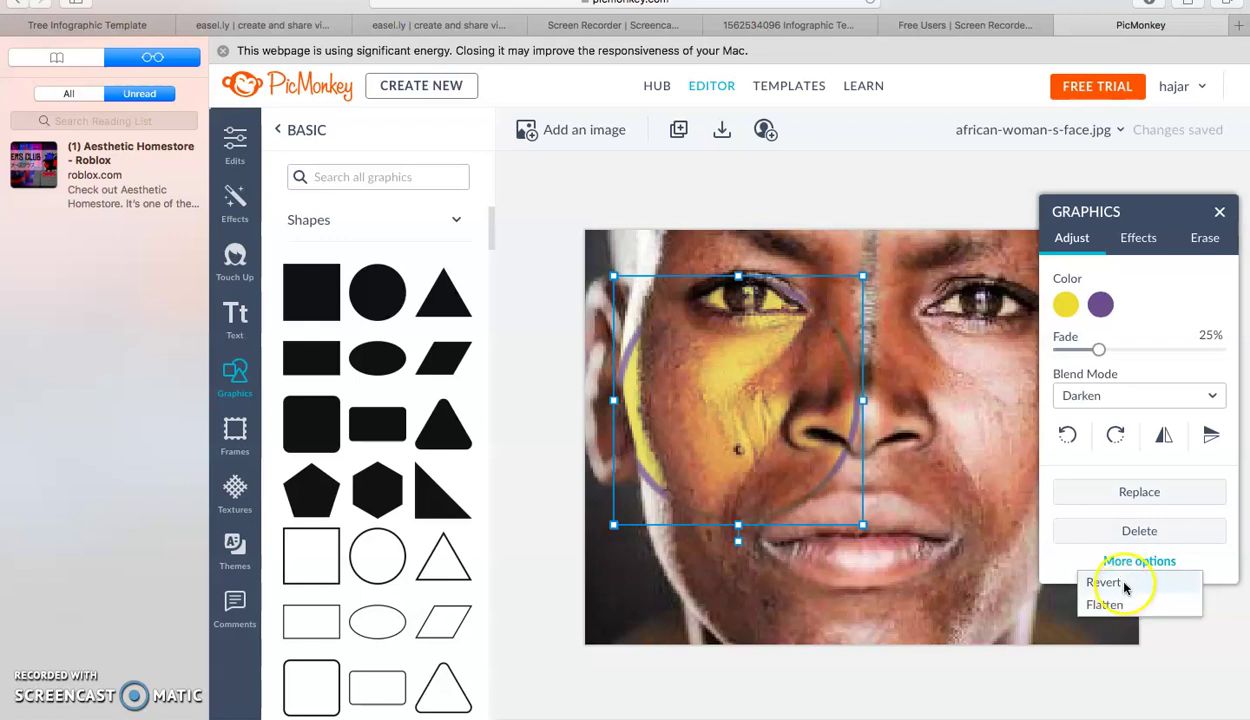
pyautogui.click(1118, 581)
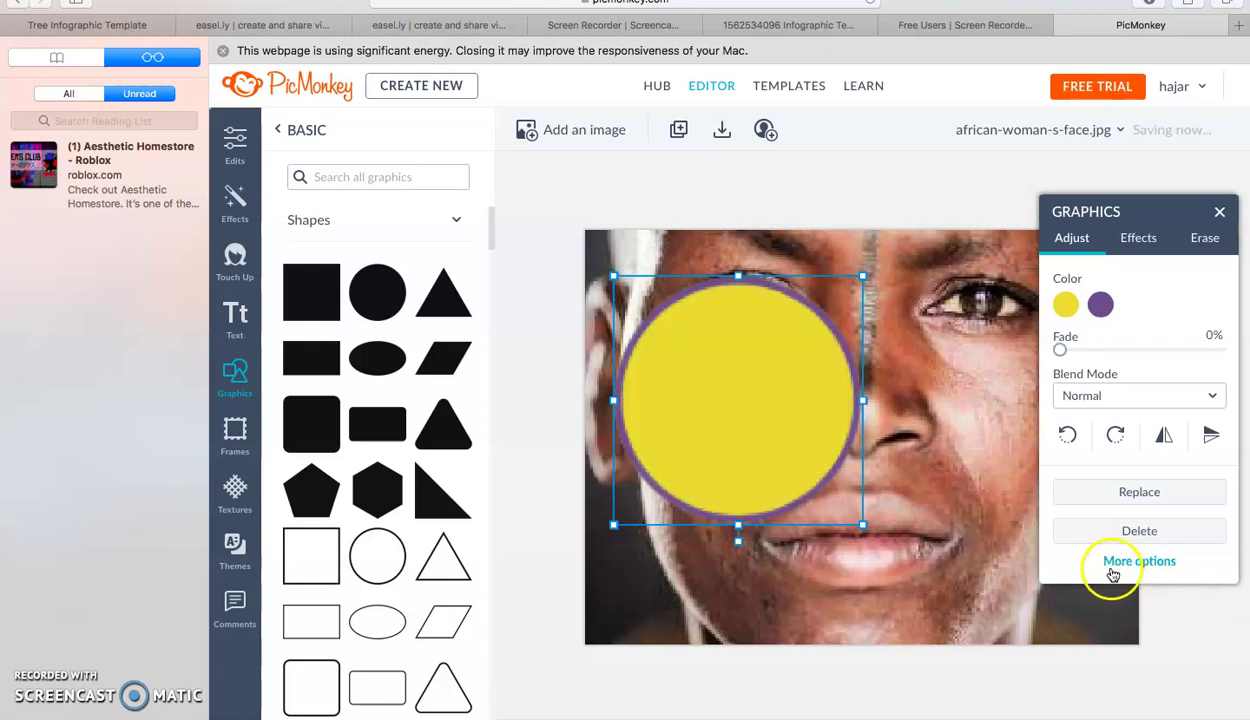
# Flatten the circle graphic and revert the flattening.
pyautogui.click(1117, 563)
pyautogui.click(1106, 601)
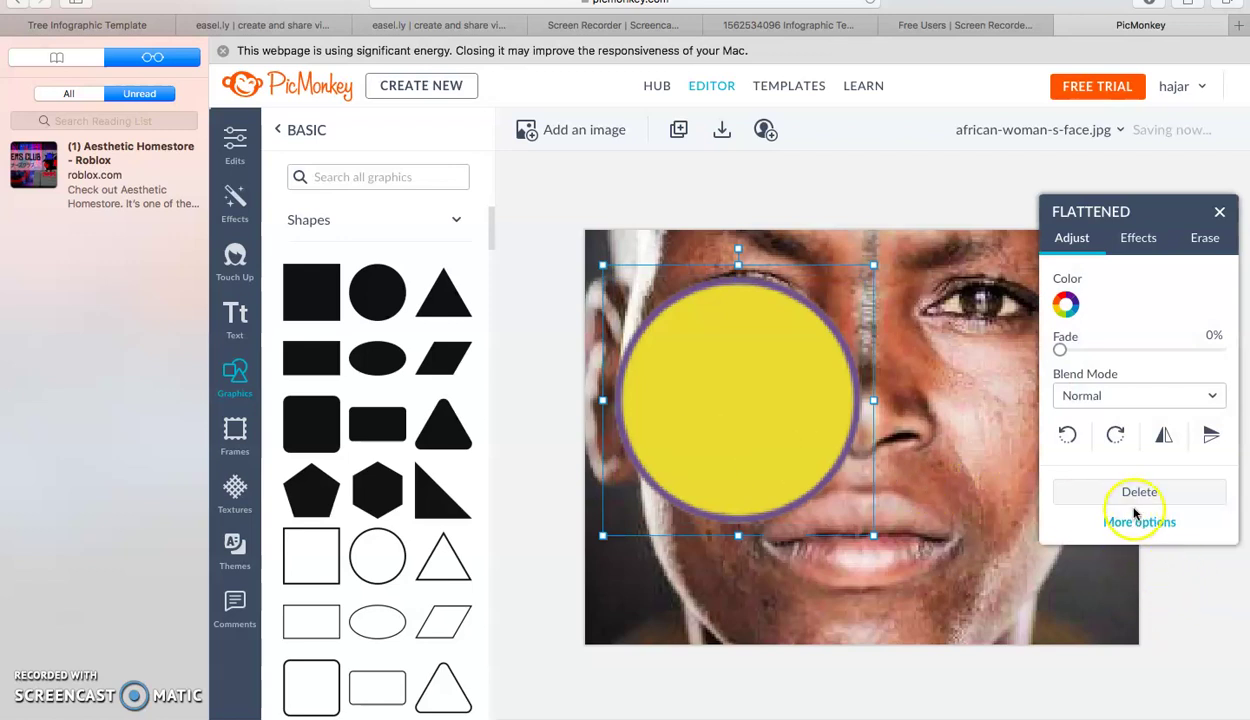
pyautogui.click(1135, 522)
pyautogui.click(1100, 541)
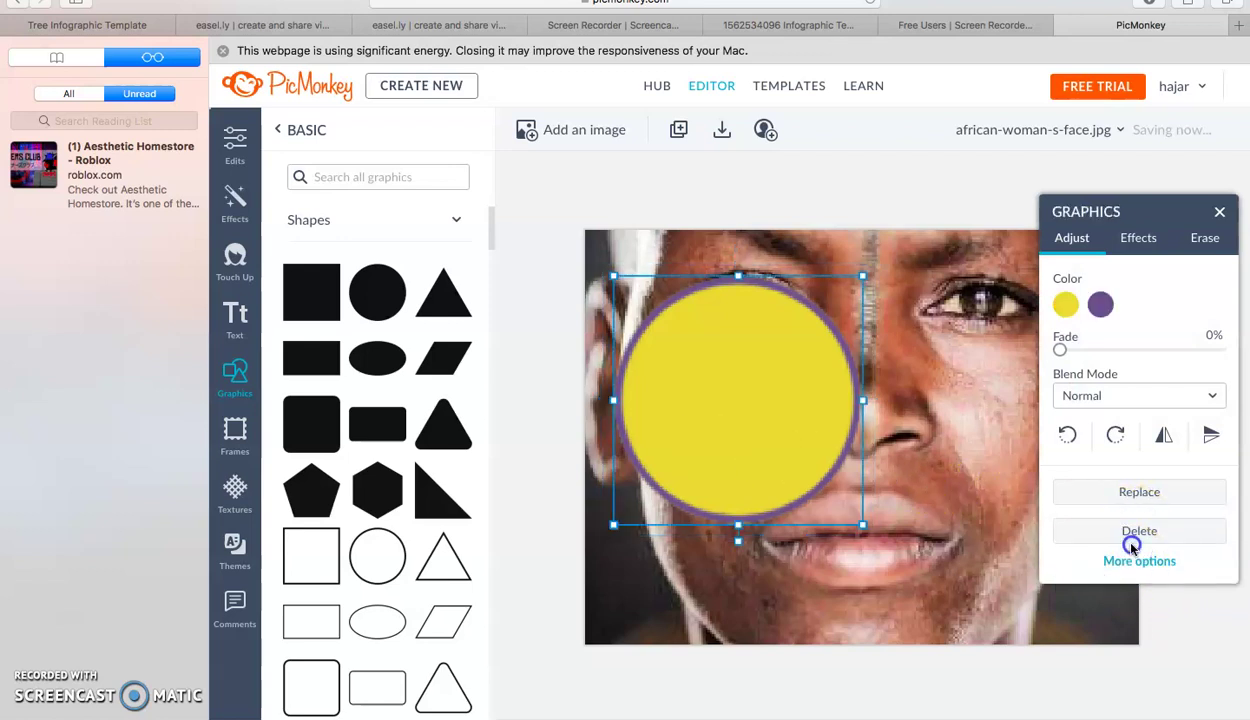
pyautogui.click(1127, 564)
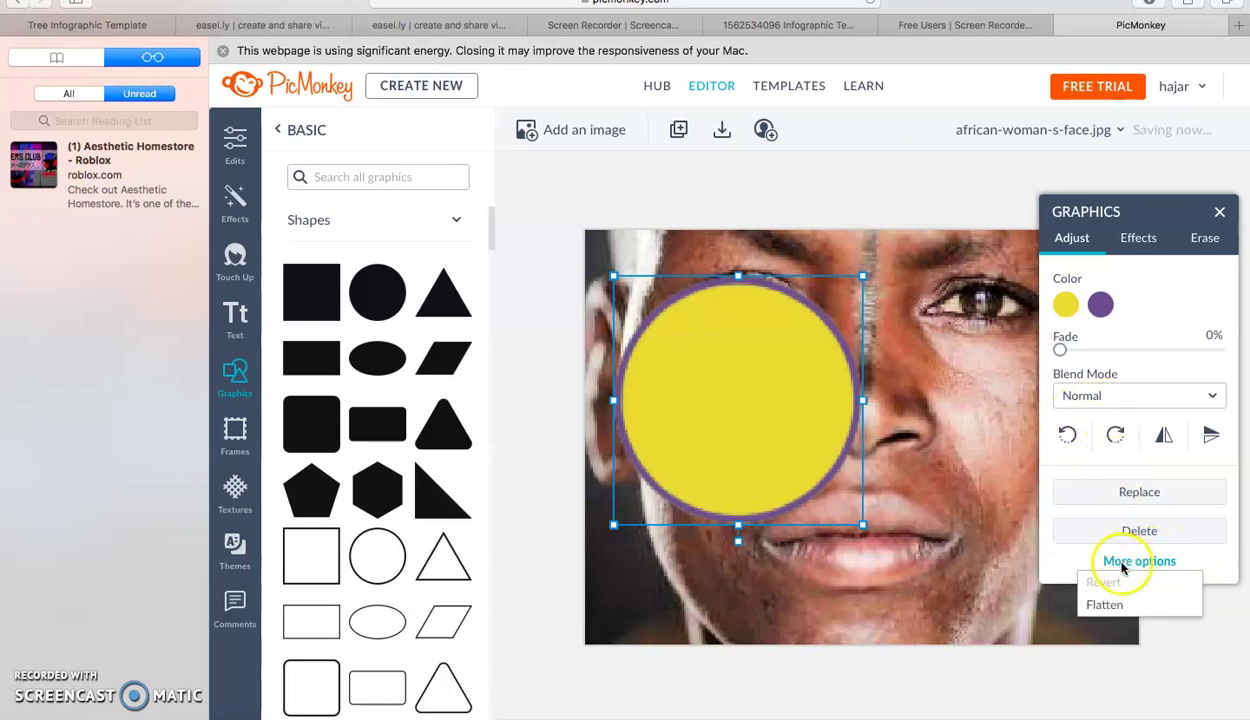
pyautogui.click(1127, 558)
# Turn on the Drop Shadow effect for the circle and show its settings.
pyautogui.click(1148, 238)
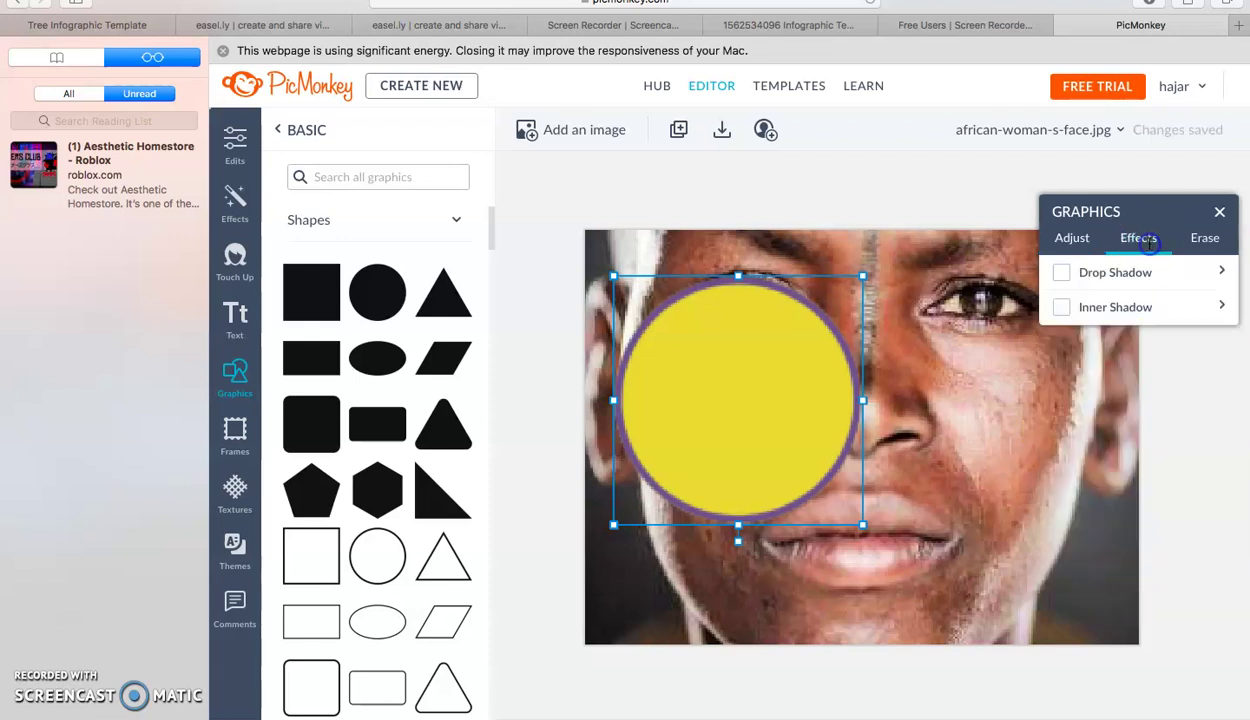
pyautogui.click(1064, 274)
pyautogui.click(1064, 274)
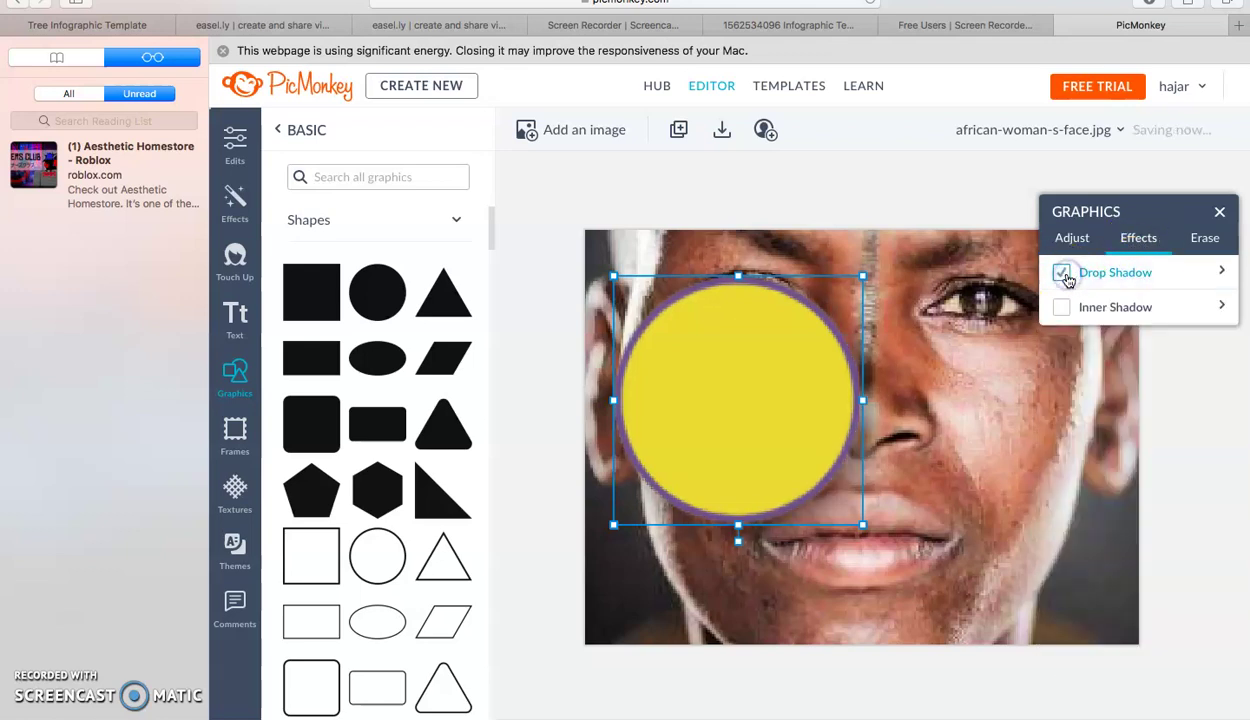
pyautogui.click(1083, 273)
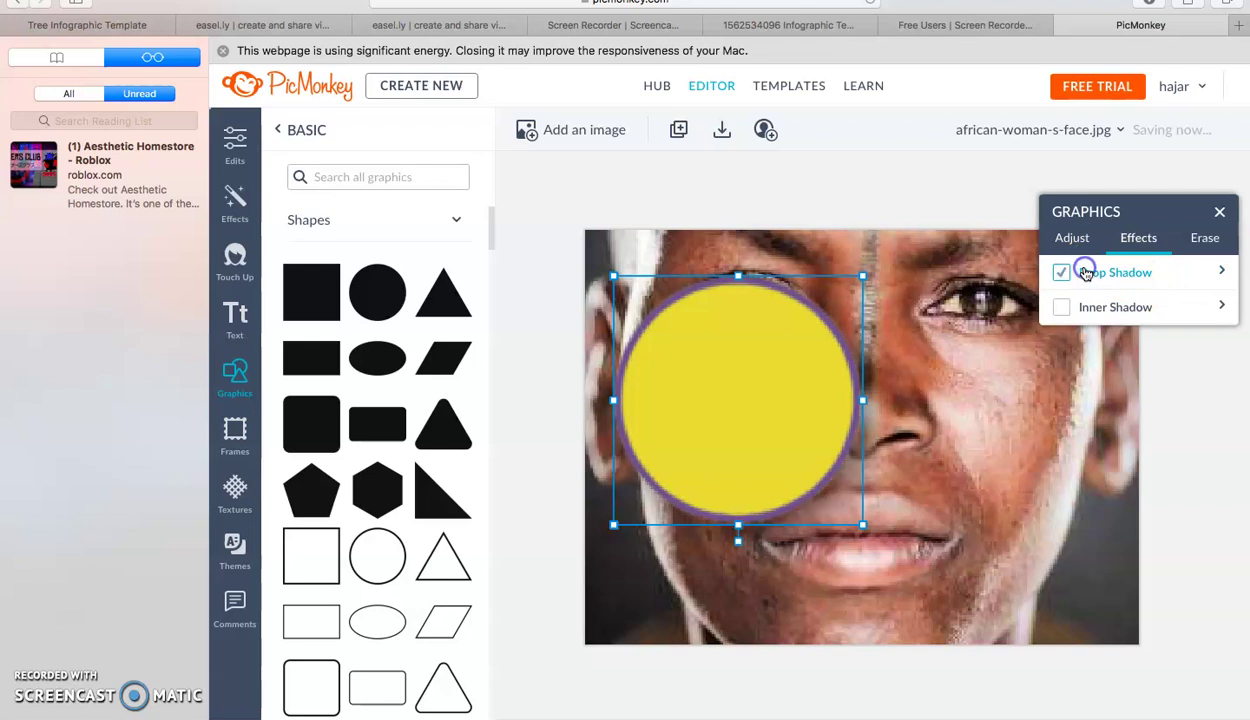
pyautogui.click(1209, 275)
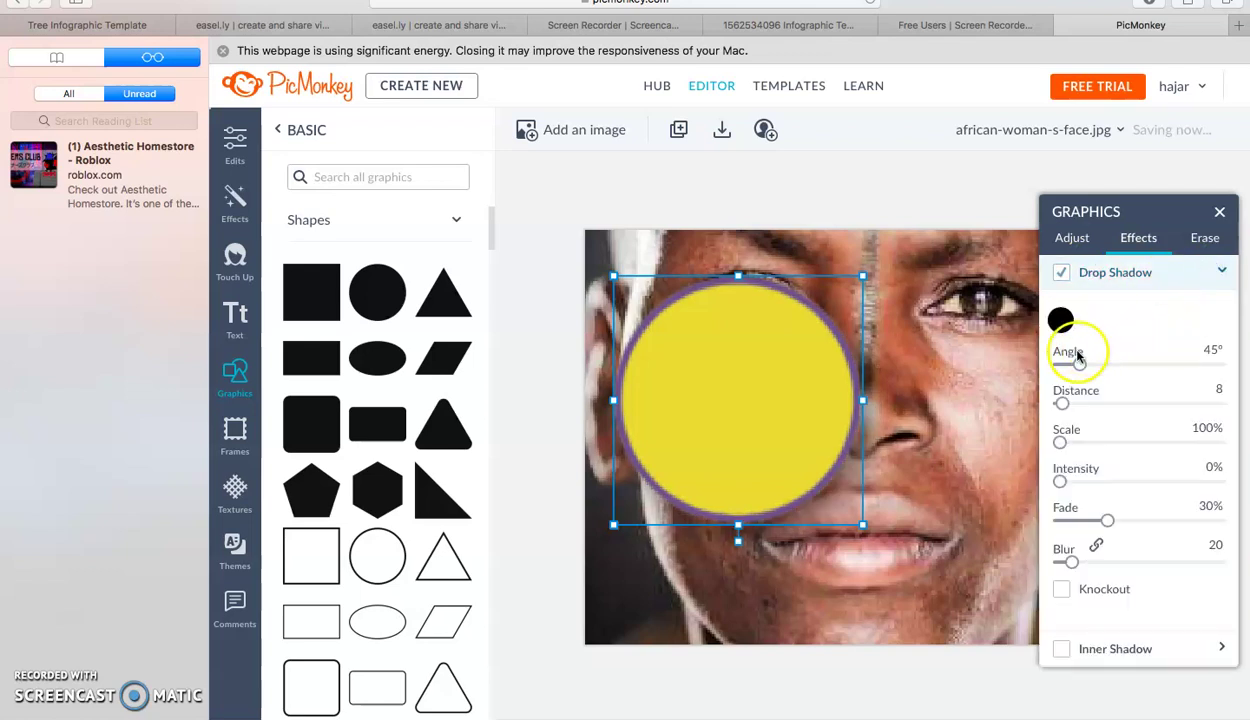
# Set the circle's drop shadow angle to 77° and delete the circle from the photo.
pyautogui.moveTo(1080, 367)
pyautogui.mouseDown()
pyautogui.moveTo(1152, 375)
pyautogui.moveTo(1091, 378)
pyautogui.mouseUp()
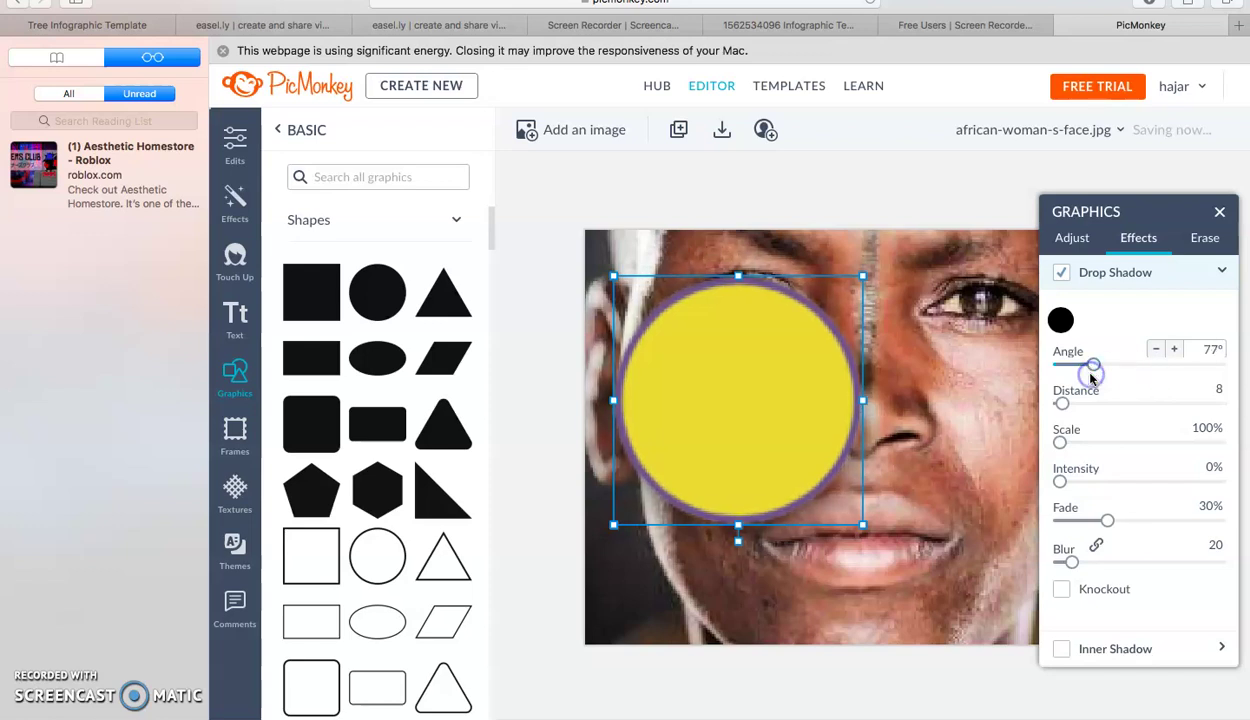
pyautogui.click(1071, 238)
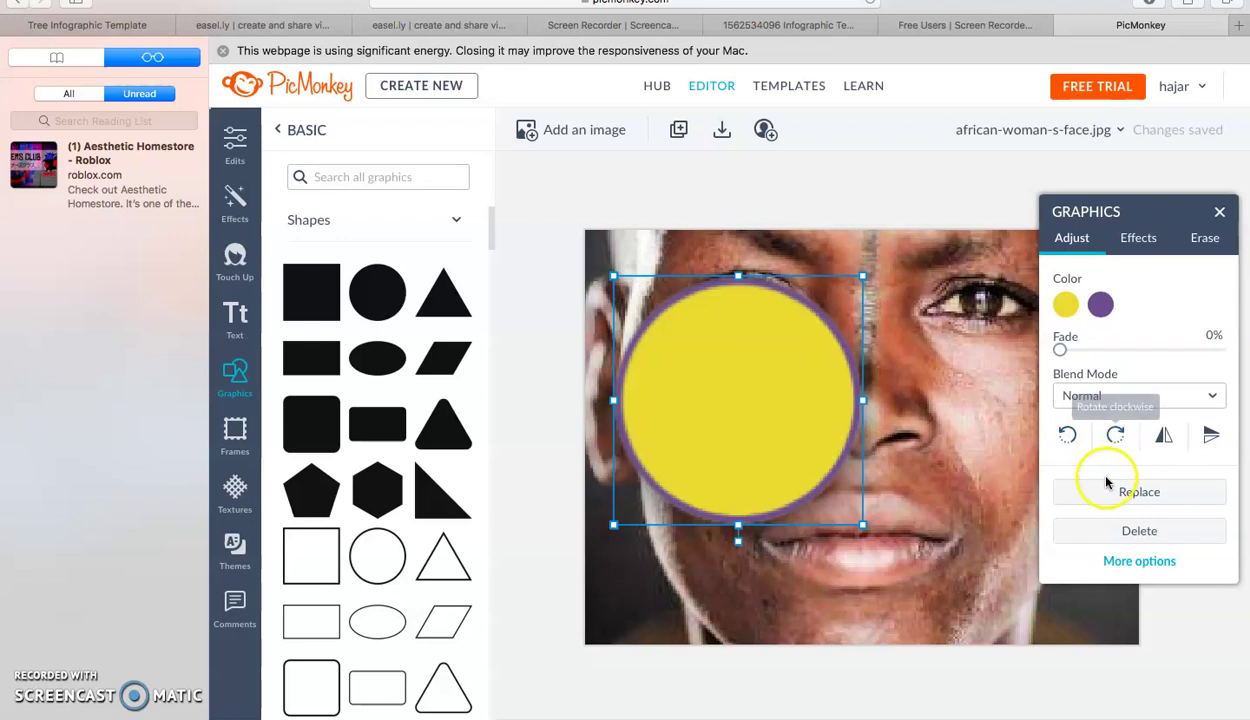
pyautogui.click(1114, 538)
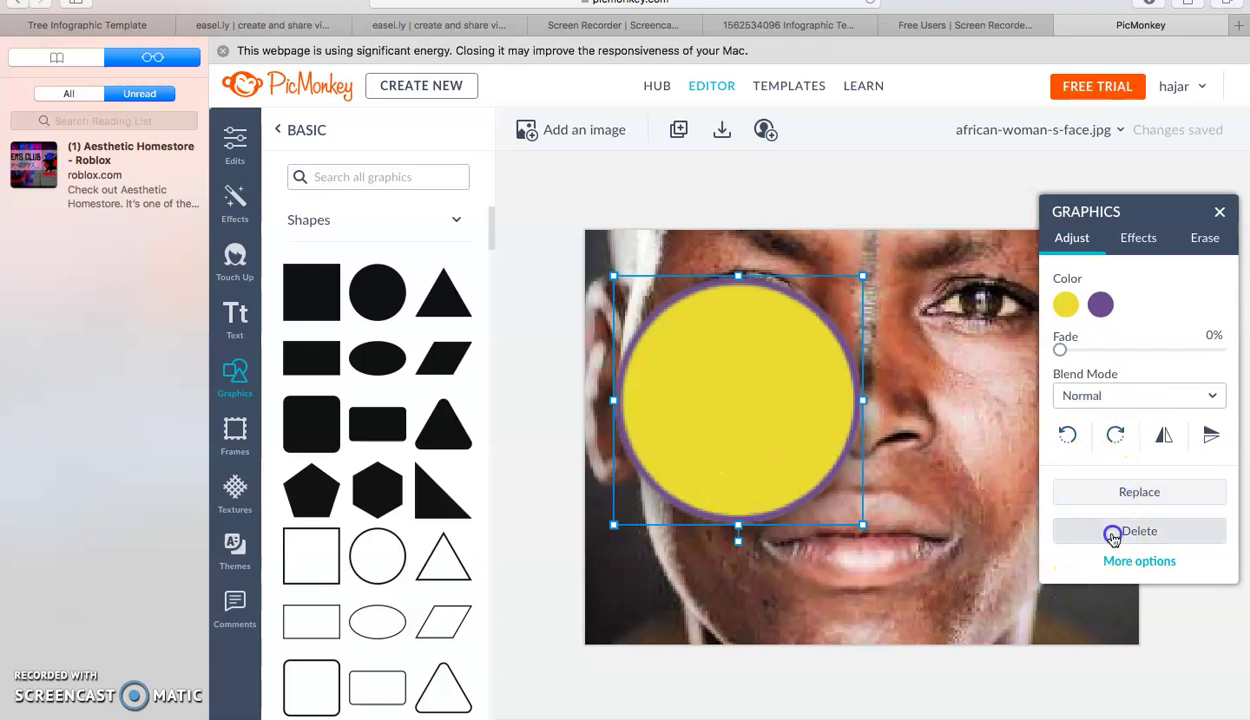
# Add the outlined triangle shape over the face, delete the surplus graphic and keep the triangle selected.
pyautogui.click(434, 567)
pyautogui.moveTo(434, 567); pyautogui.dragTo(675, 470)
pyautogui.click(1127, 530)
pyautogui.click(892, 483)
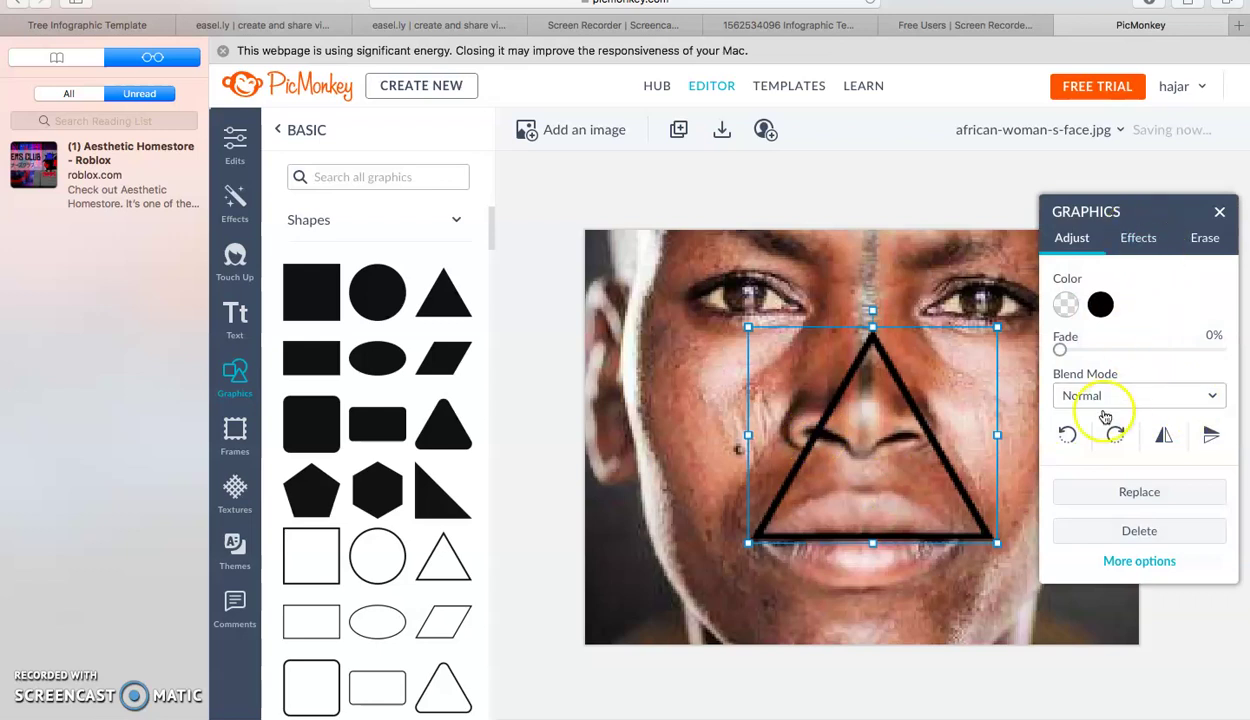
# Rotate the triangle counterclockwise in four quarter turns, completing a full turn.
pyautogui.click(1068, 436)
pyautogui.click(1069, 436)
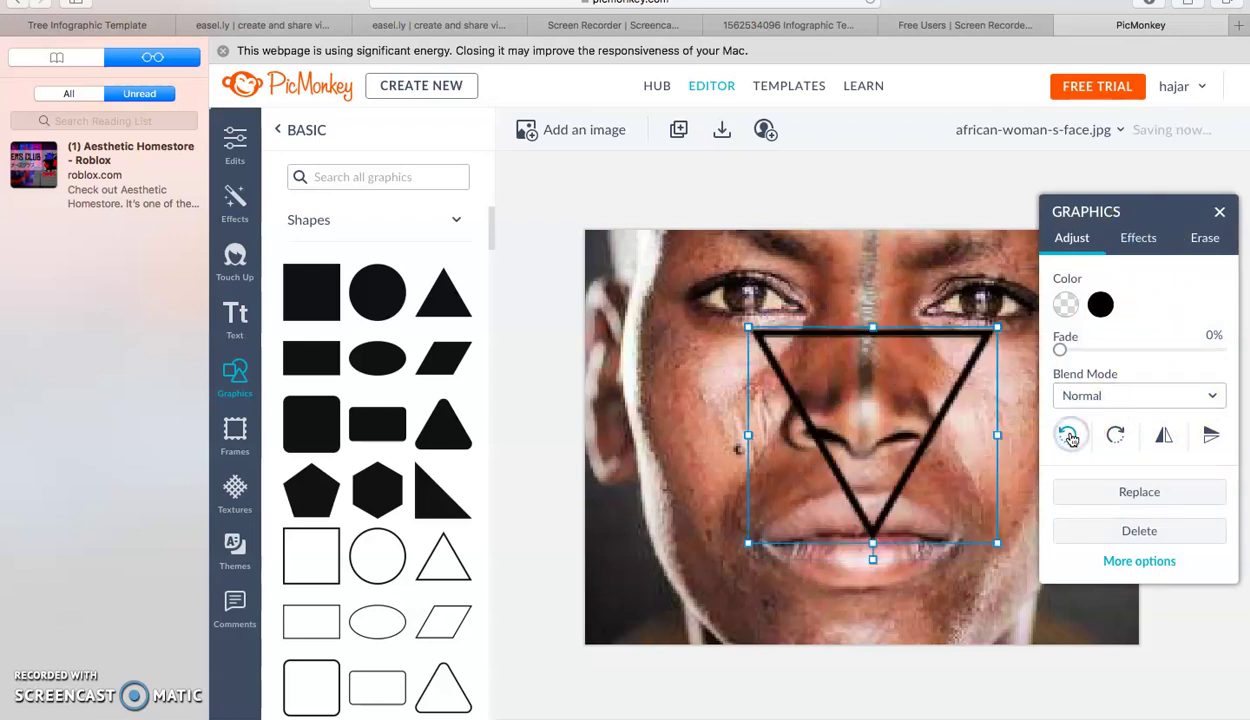
pyautogui.click(1069, 436)
pyautogui.click(1069, 436)
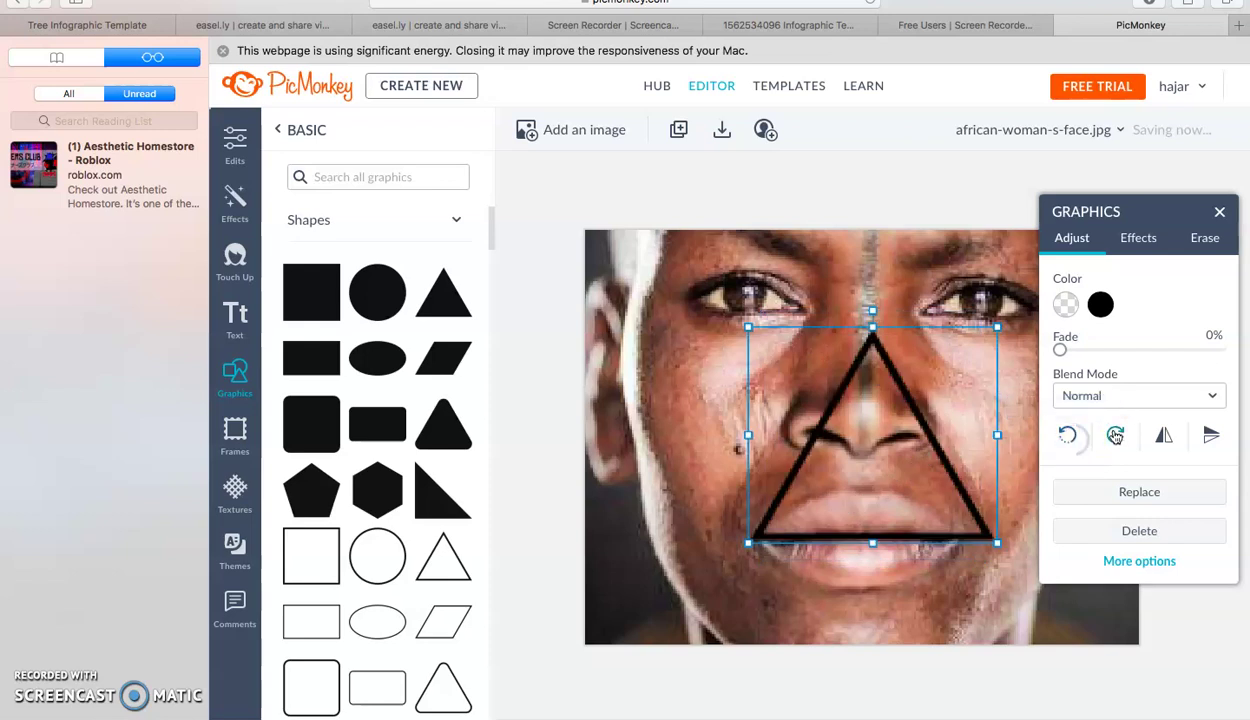
# Rotate the triangle clockwise in quarter turns, past a full turn, until it points sideways to the right.
pyautogui.click(1127, 435)
pyautogui.click(1125, 435)
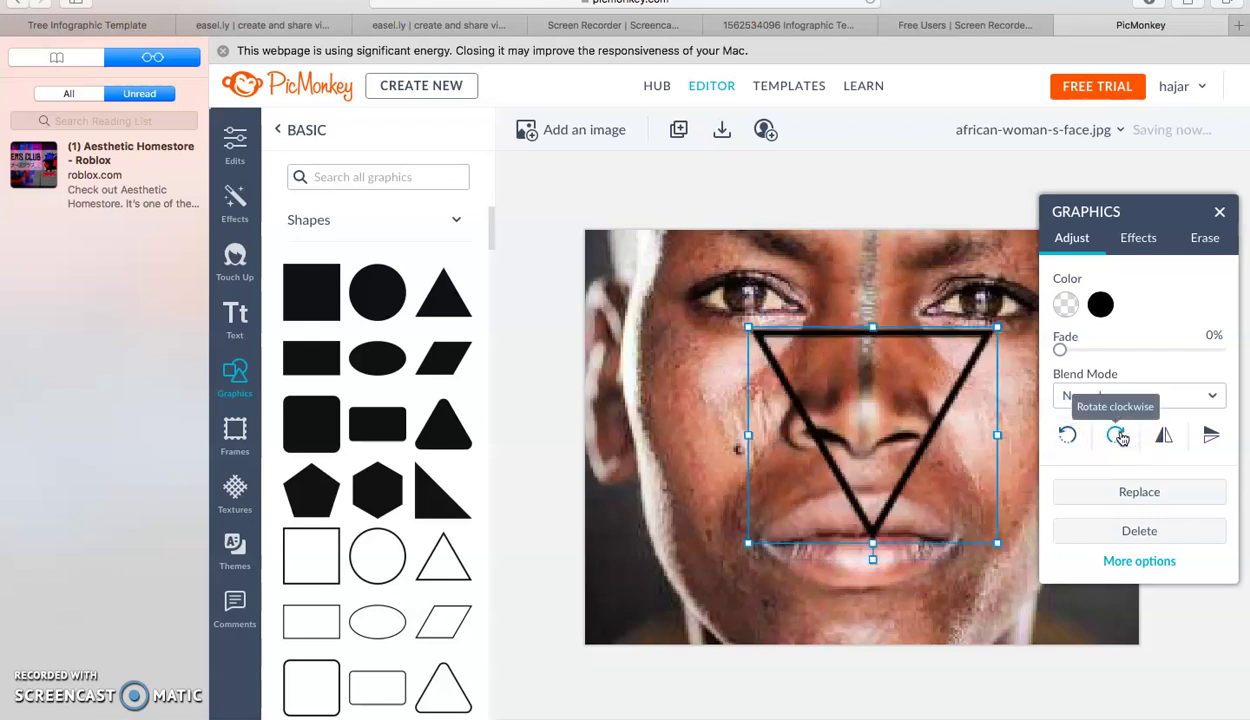
pyautogui.click(1120, 435)
pyautogui.click(1119, 435)
pyautogui.click(1119, 435)
# Flip the triangle repeatedly horizontally and vertically, ending with it pointing right.
pyautogui.click(1166, 435)
pyautogui.click(1168, 436)
pyautogui.click(1168, 436)
pyautogui.click(1168, 436)
pyautogui.click(1209, 434)
pyautogui.click(1206, 432)
pyautogui.click(1180, 436)
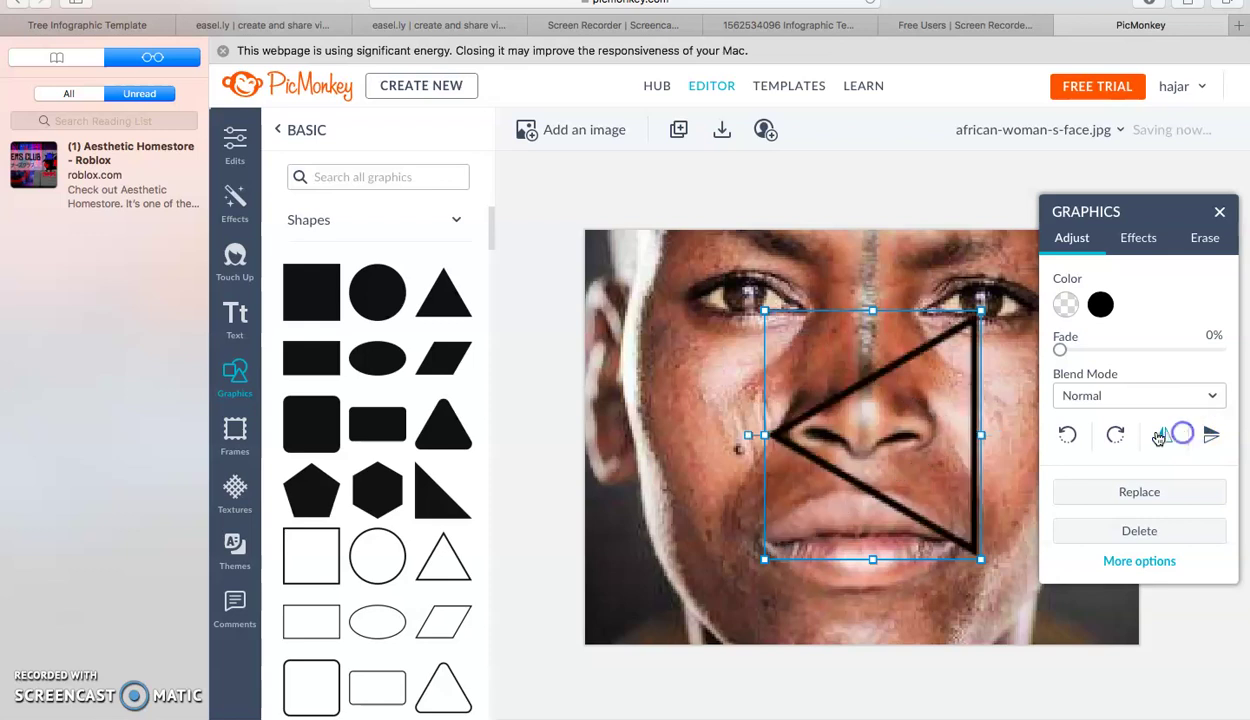
pyautogui.click(1158, 434)
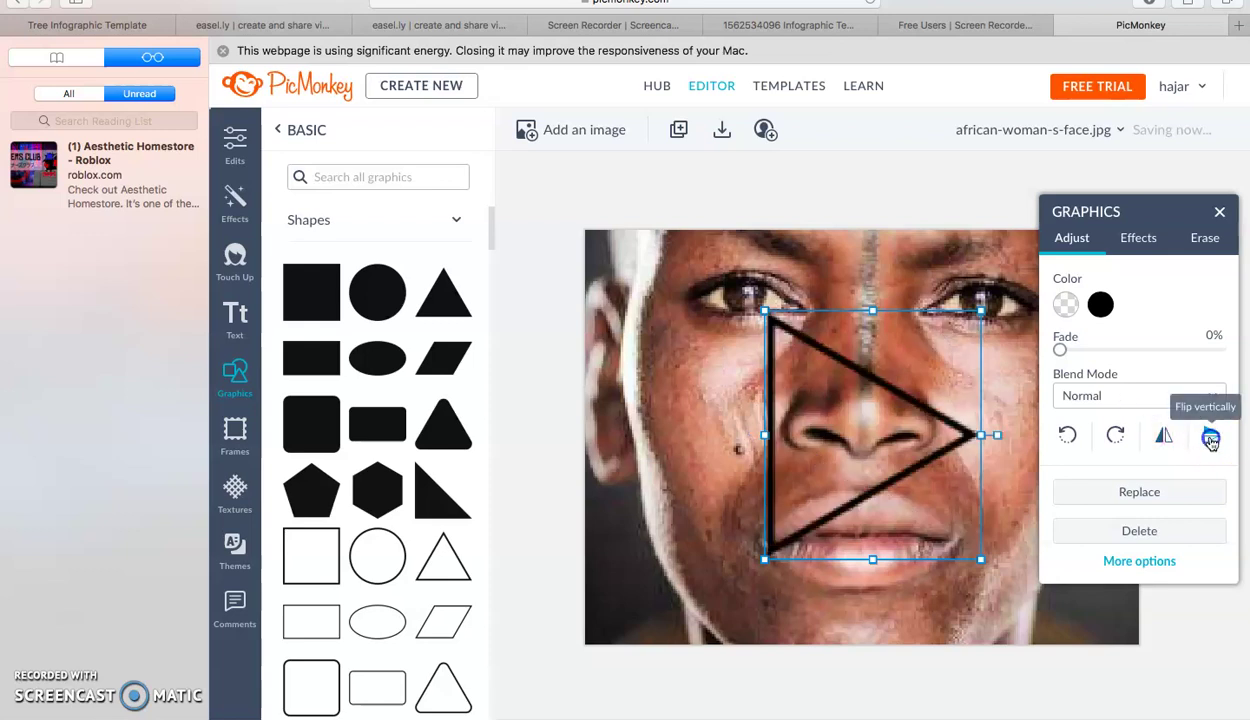
# Rotate the triangle a quarter turn clockwise, flip it vertically twice so it points down, and move it left toward the cheek.
pyautogui.click(1115, 434)
pyautogui.click(1209, 437)
pyautogui.click(1210, 438)
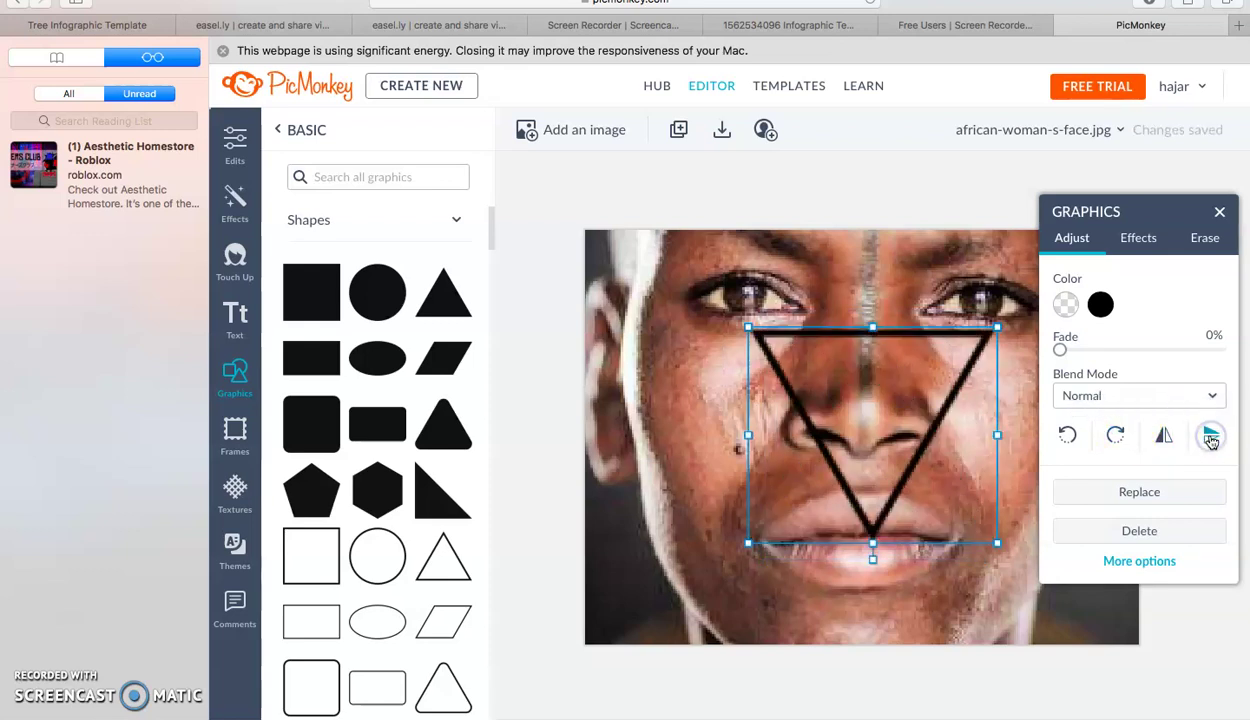
pyautogui.moveTo(861, 445); pyautogui.dragTo(766, 446)
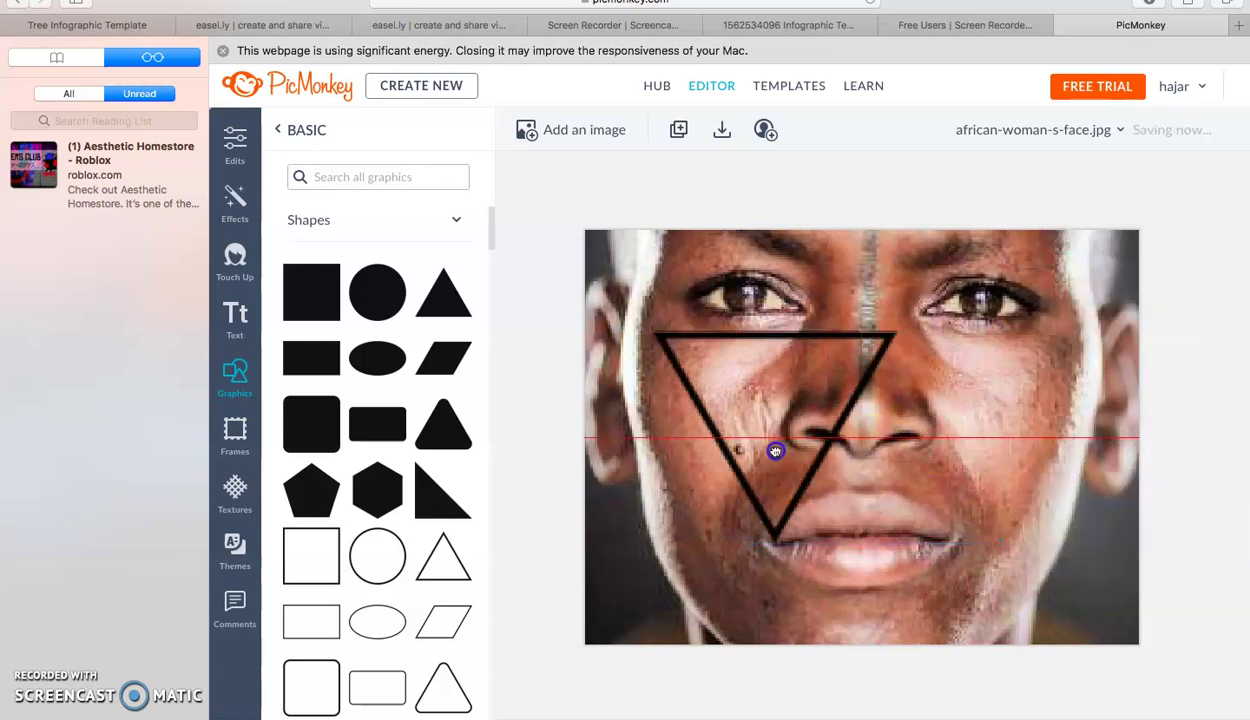
# Turn on Drop Shadow for the triangle with an angle of 164° and a distance of 68.
pyautogui.click(1130, 243)
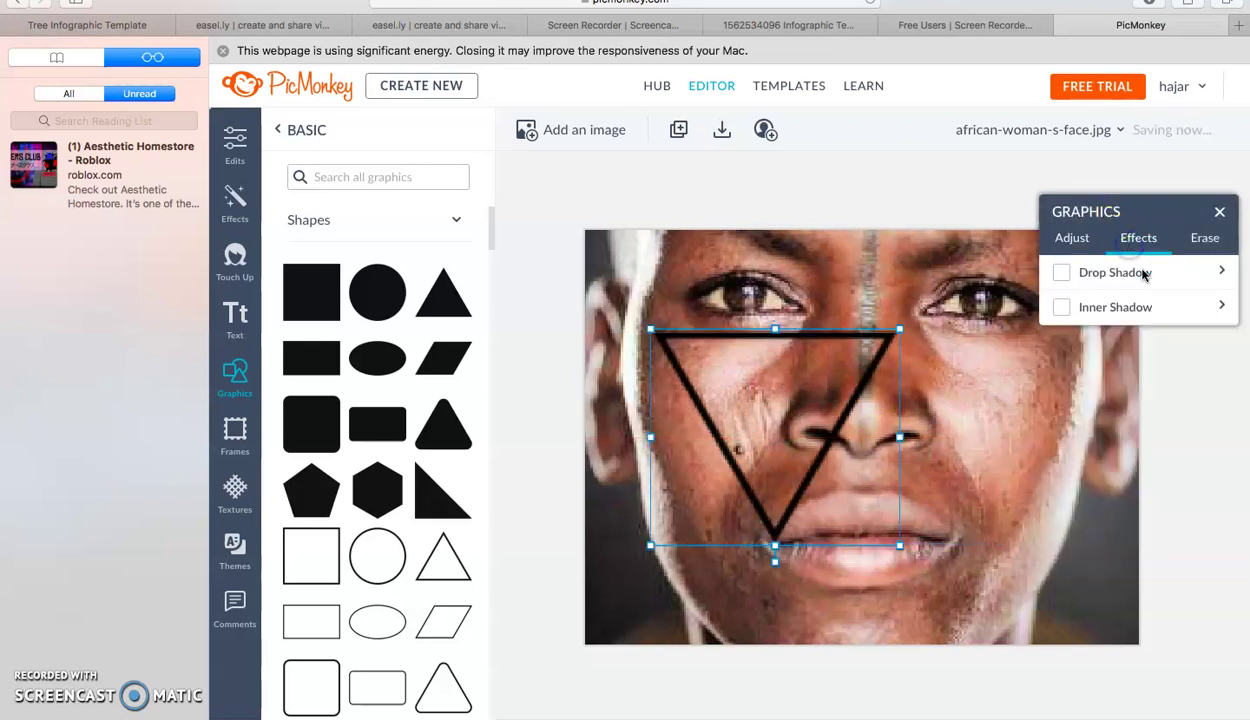
pyautogui.click(1221, 273)
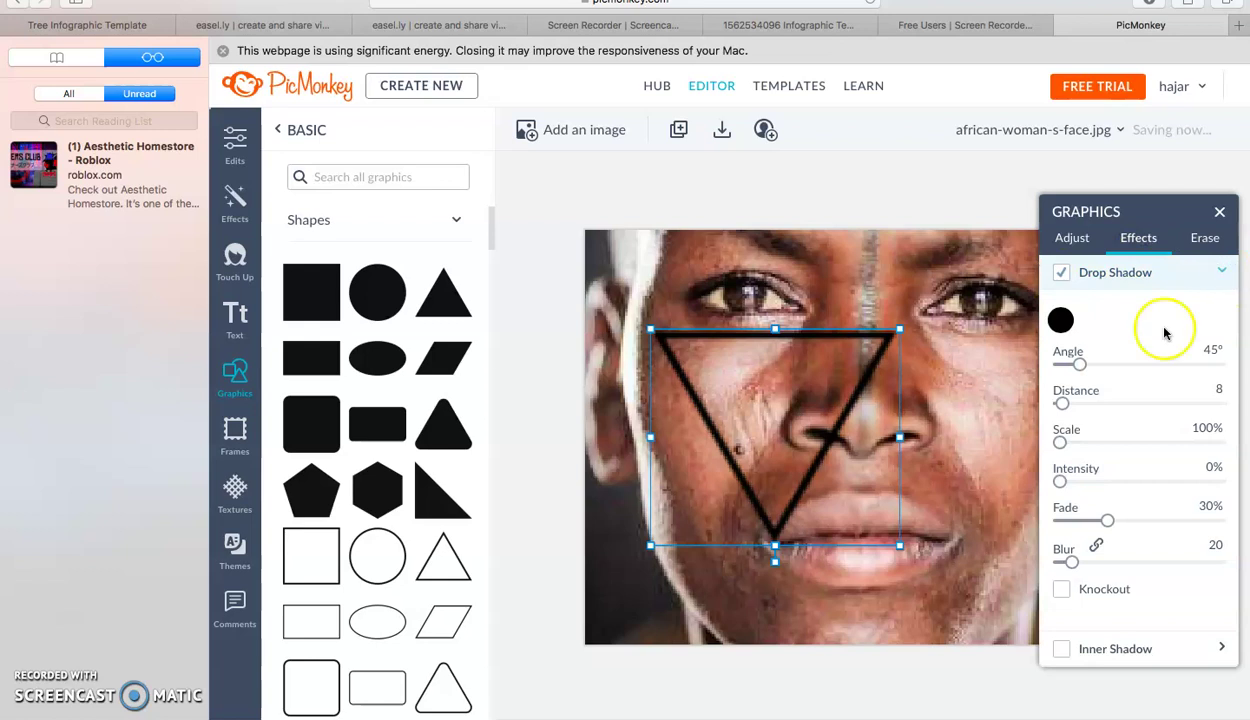
pyautogui.moveTo(1107, 369)
pyautogui.mouseDown()
pyautogui.moveTo(1133, 366)
pyautogui.moveTo(1055, 368)
pyautogui.moveTo(1144, 377)
pyautogui.moveTo(1087, 381)
pyautogui.moveTo(1131, 366)
pyautogui.mouseUp()
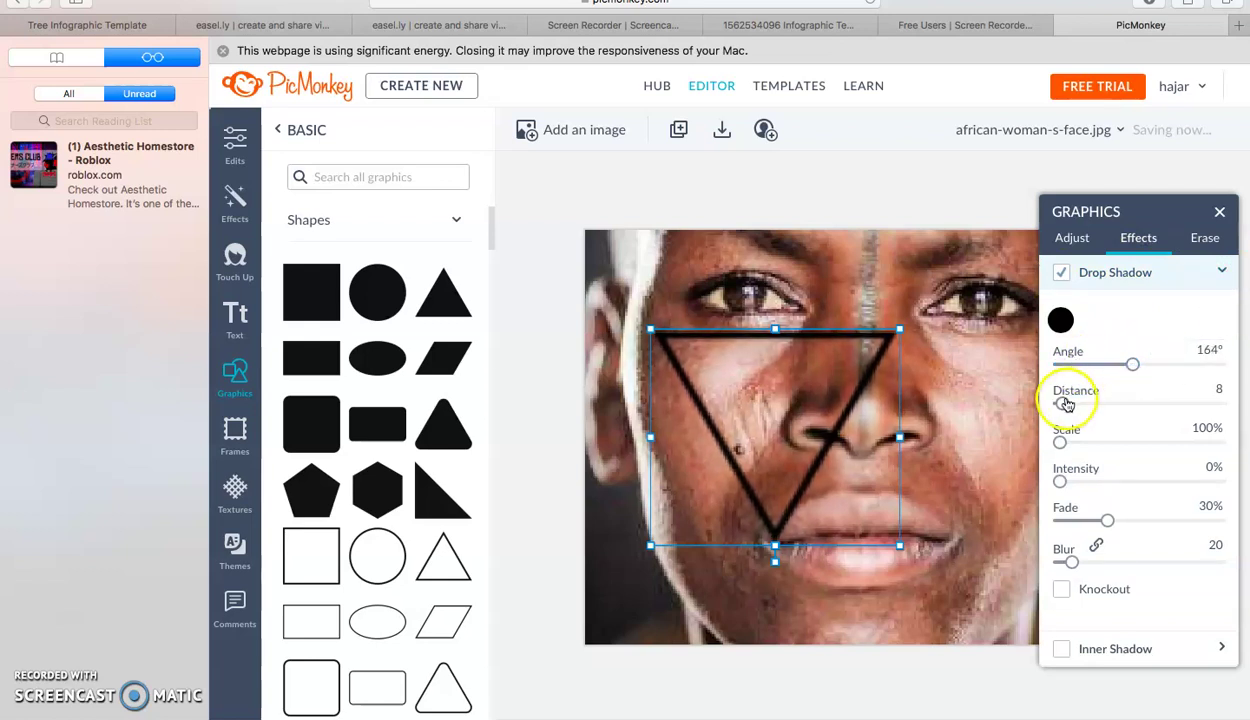
pyautogui.moveTo(1064, 403); pyautogui.dragTo(1107, 412)
pyautogui.moveTo(1110, 412); pyautogui.dragTo(1072, 402)
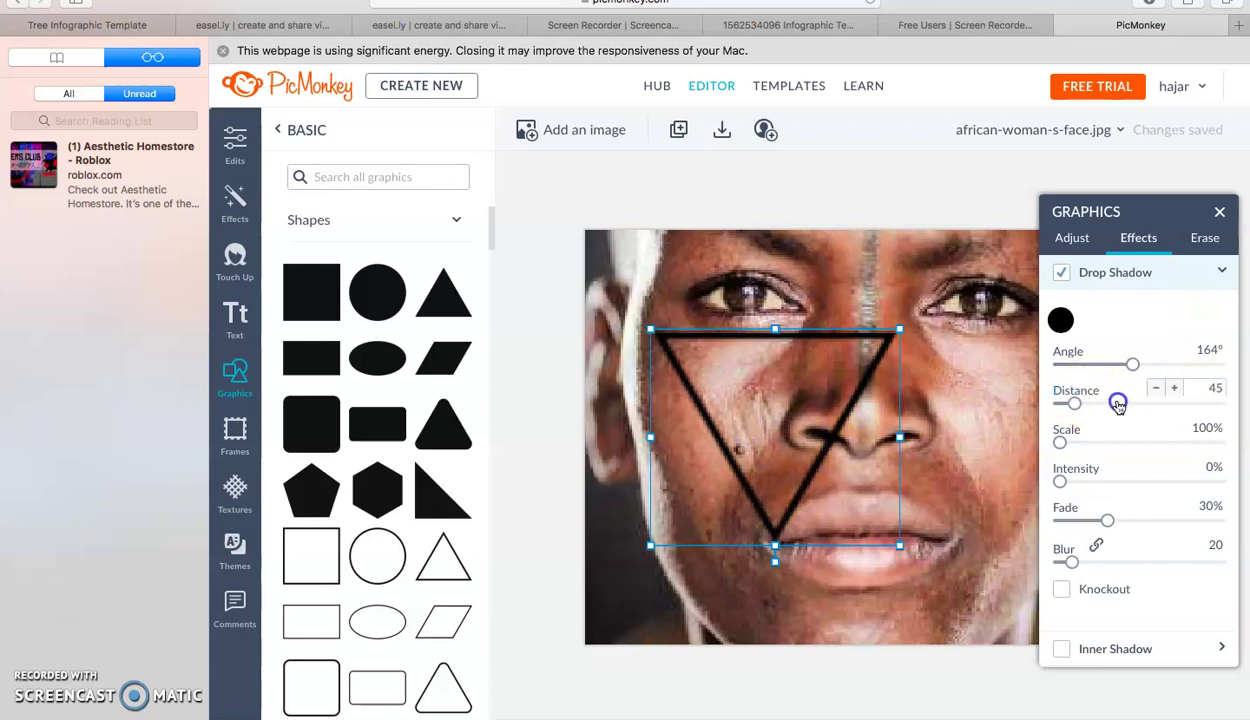
pyautogui.moveTo(1074, 406); pyautogui.dragTo(1081, 403)
# Try a larger shadow scale, reset it to 100%, lower the shadow's fade, and move the triangle over the photo's right eye.
pyautogui.moveTo(1066, 446); pyautogui.dragTo(1214, 414)
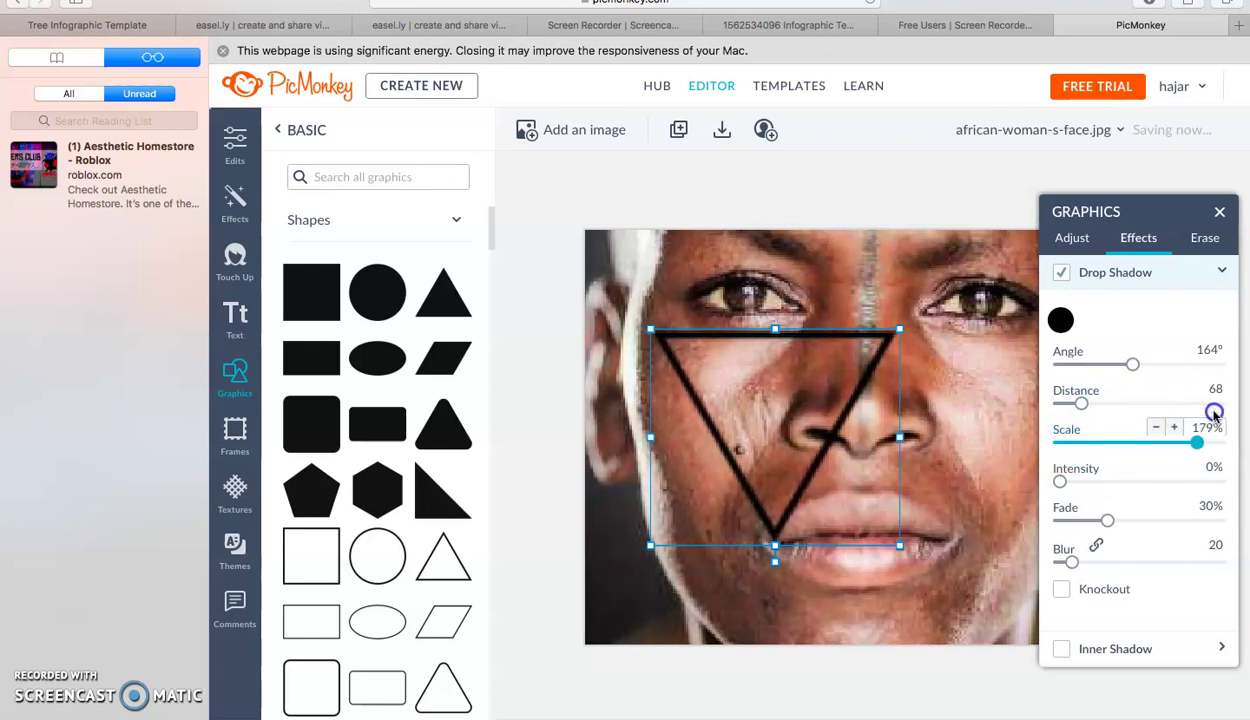
pyautogui.moveTo(1133, 450); pyautogui.dragTo(1055, 432)
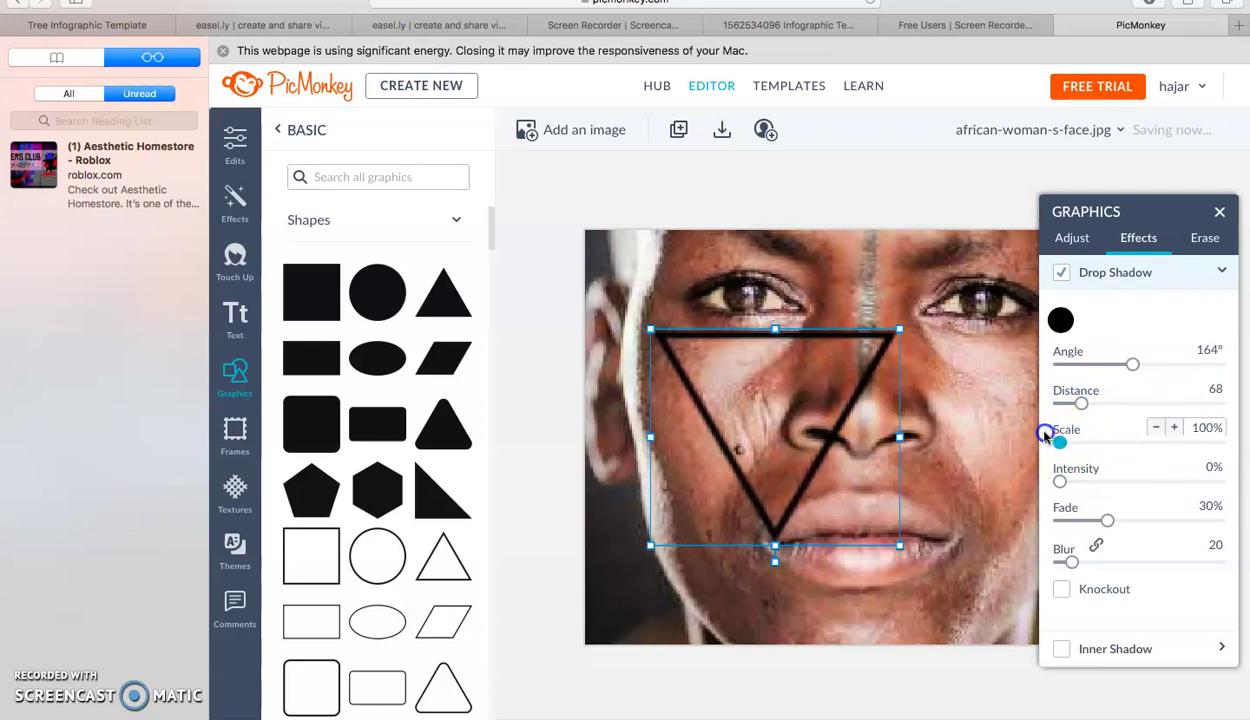
pyautogui.moveTo(1097, 519); pyautogui.dragTo(1062, 528)
pyautogui.moveTo(663, 471); pyautogui.dragTo(983, 354)
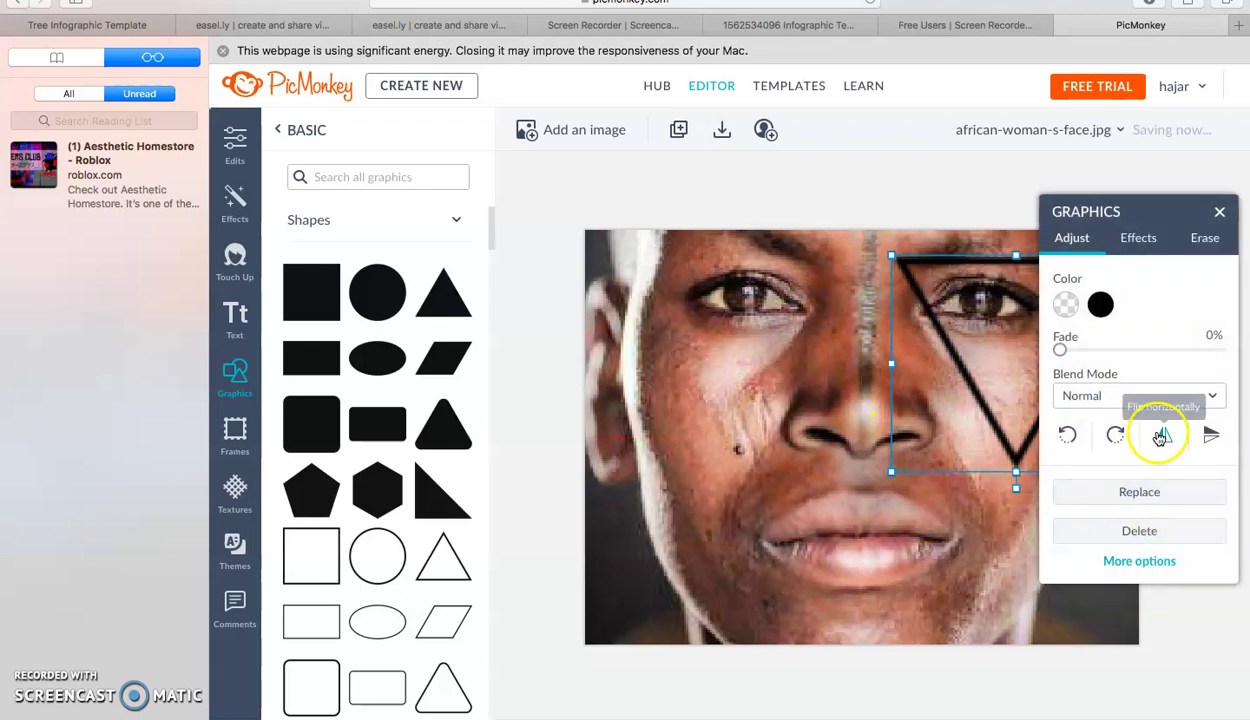
# Turn on Inner Shadow for the triangle at an angle of 94° and move the triangle slightly down toward the nose.
pyautogui.click(1142, 240)
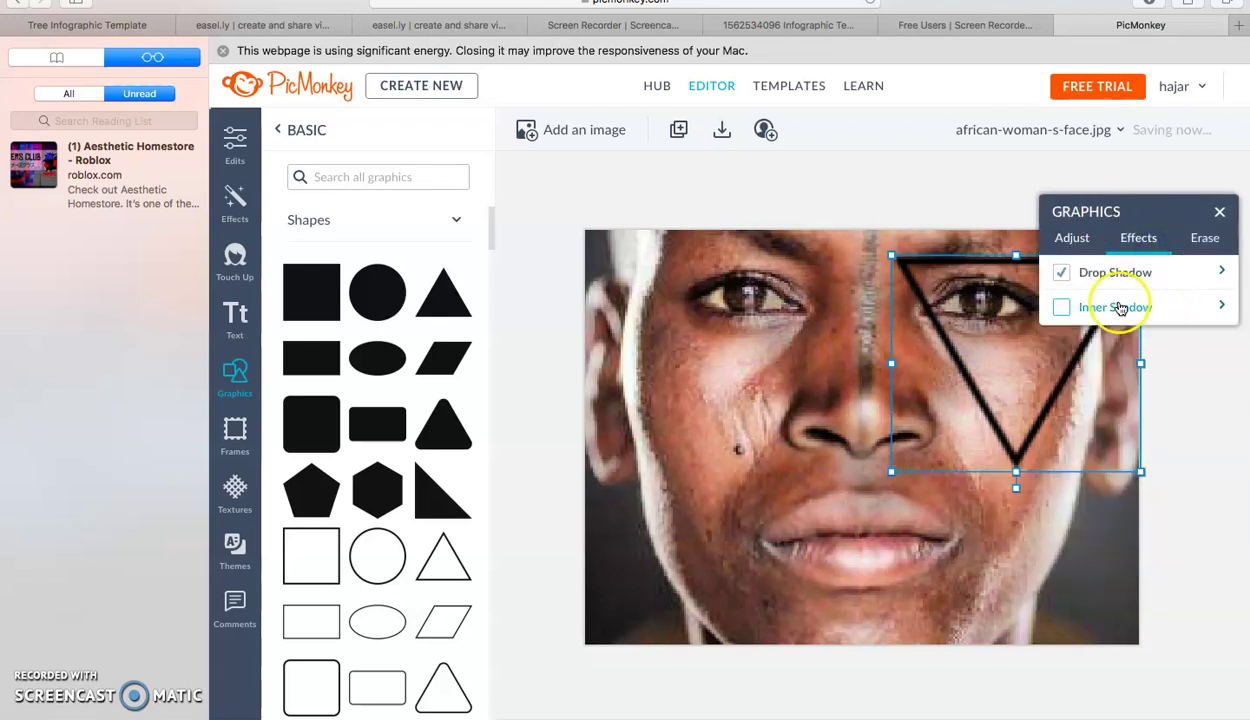
pyautogui.click(1172, 310)
pyautogui.click(1077, 402)
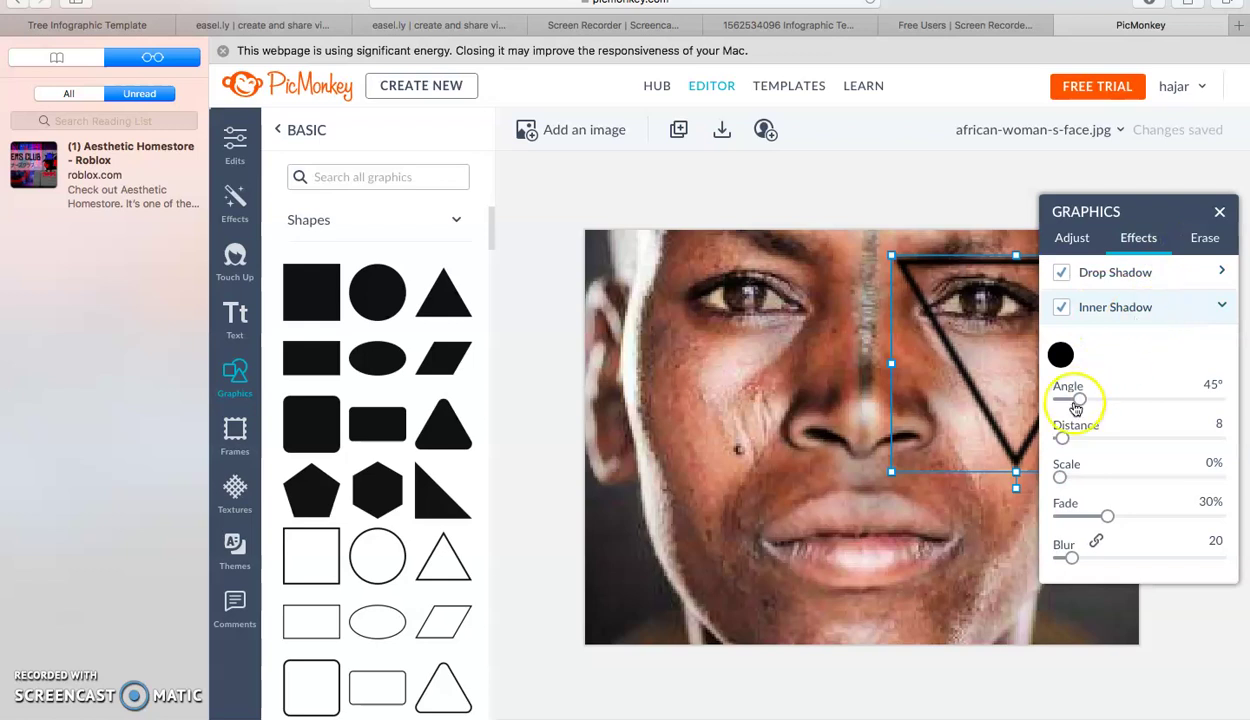
pyautogui.moveTo(1084, 402)
pyautogui.mouseDown()
pyautogui.moveTo(1165, 408)
pyautogui.moveTo(1101, 400)
pyautogui.mouseUp()
pyautogui.click(960, 433)
pyautogui.moveTo(898, 436); pyautogui.dragTo(898, 470)
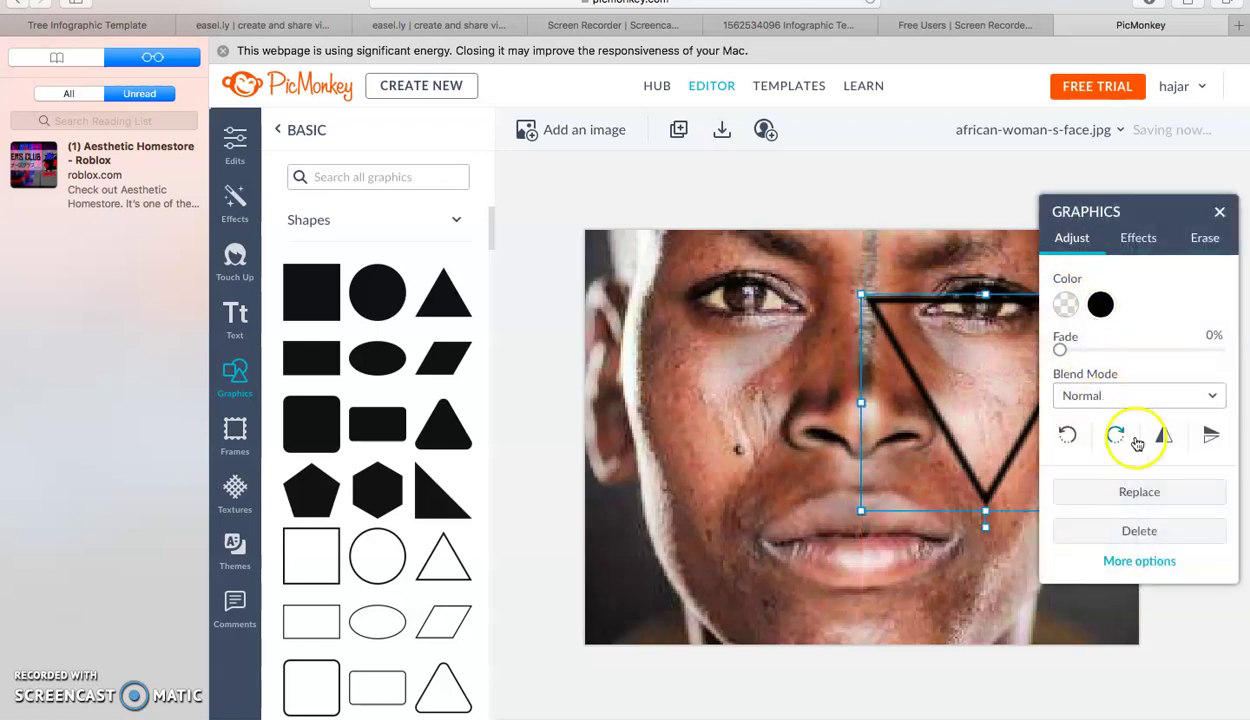
# Raise the inner shadow's blur to about 94 and move the triangle down and left over the nose and mouth.
pyautogui.click(1137, 238)
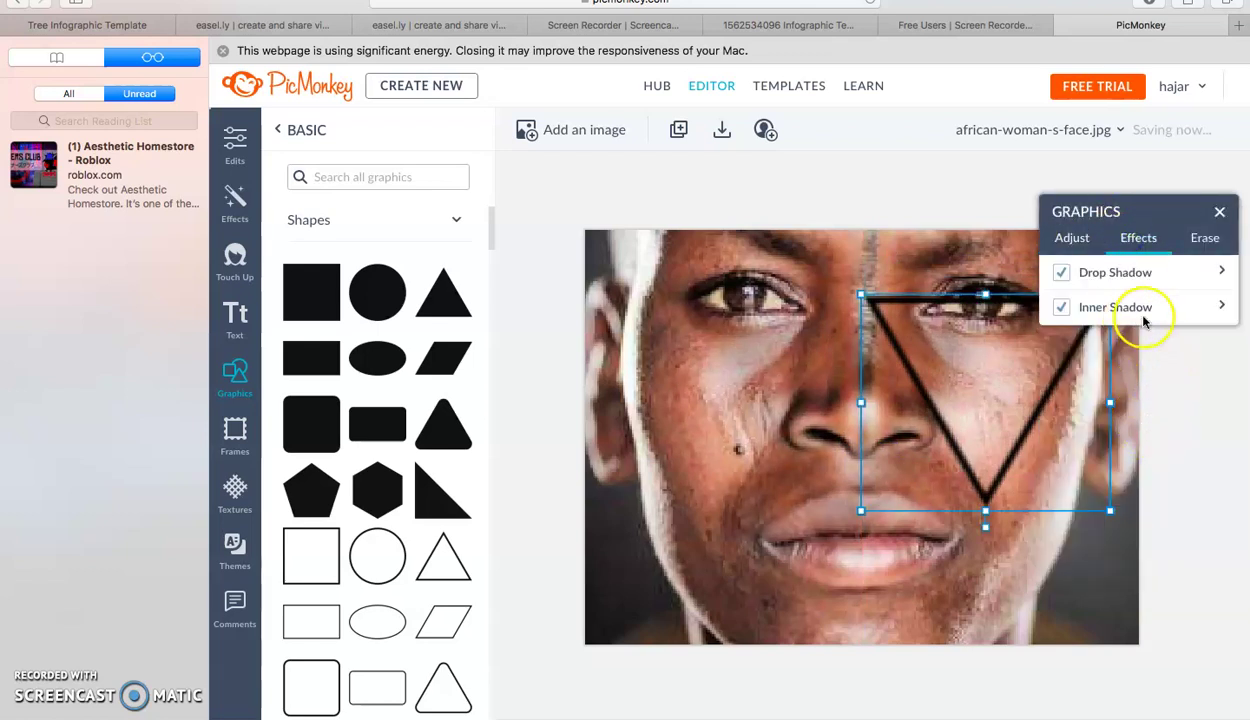
pyautogui.click(1187, 317)
pyautogui.moveTo(1077, 558); pyautogui.dragTo(1110, 570)
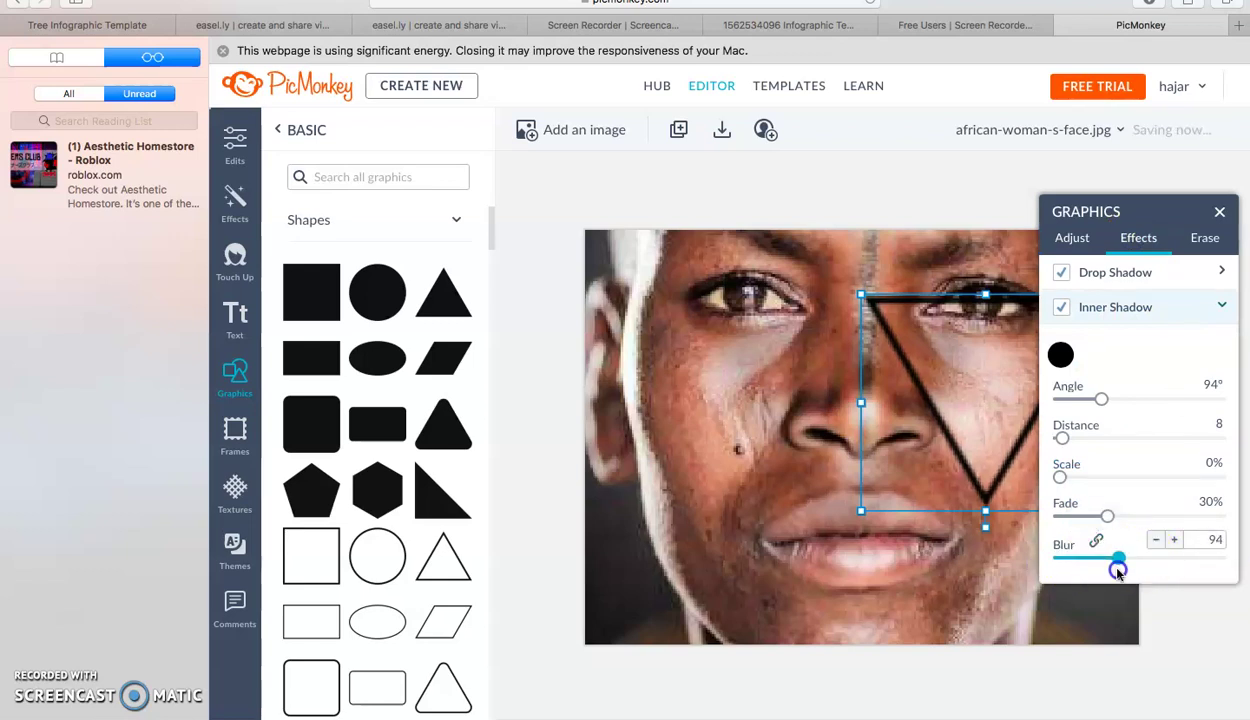
pyautogui.moveTo(1004, 446)
pyautogui.mouseDown()
pyautogui.moveTo(893, 474)
pyautogui.moveTo(945, 478)
pyautogui.moveTo(922, 466)
pyautogui.mouseUp()
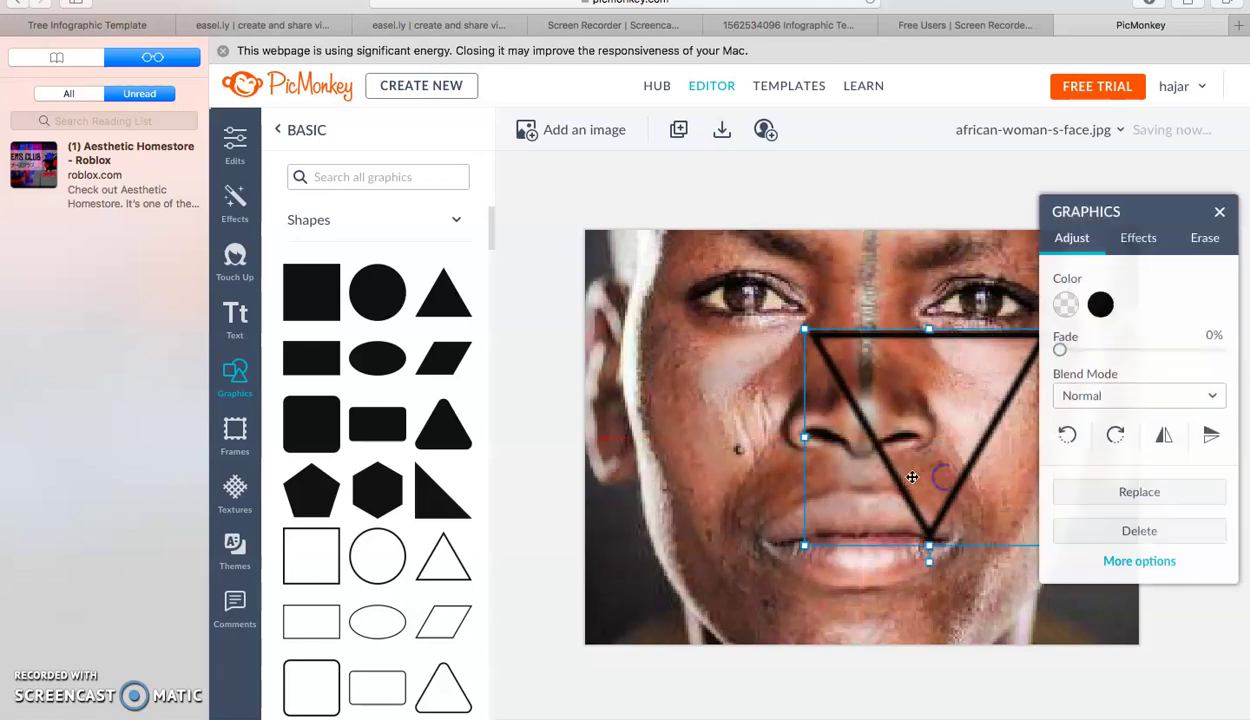
# Erase the middle of the triangle's left side with a size 31 eraser and the rest of that side at size 114.
pyautogui.click(1197, 238)
pyautogui.moveTo(1096, 360); pyautogui.dragTo(1093, 365)
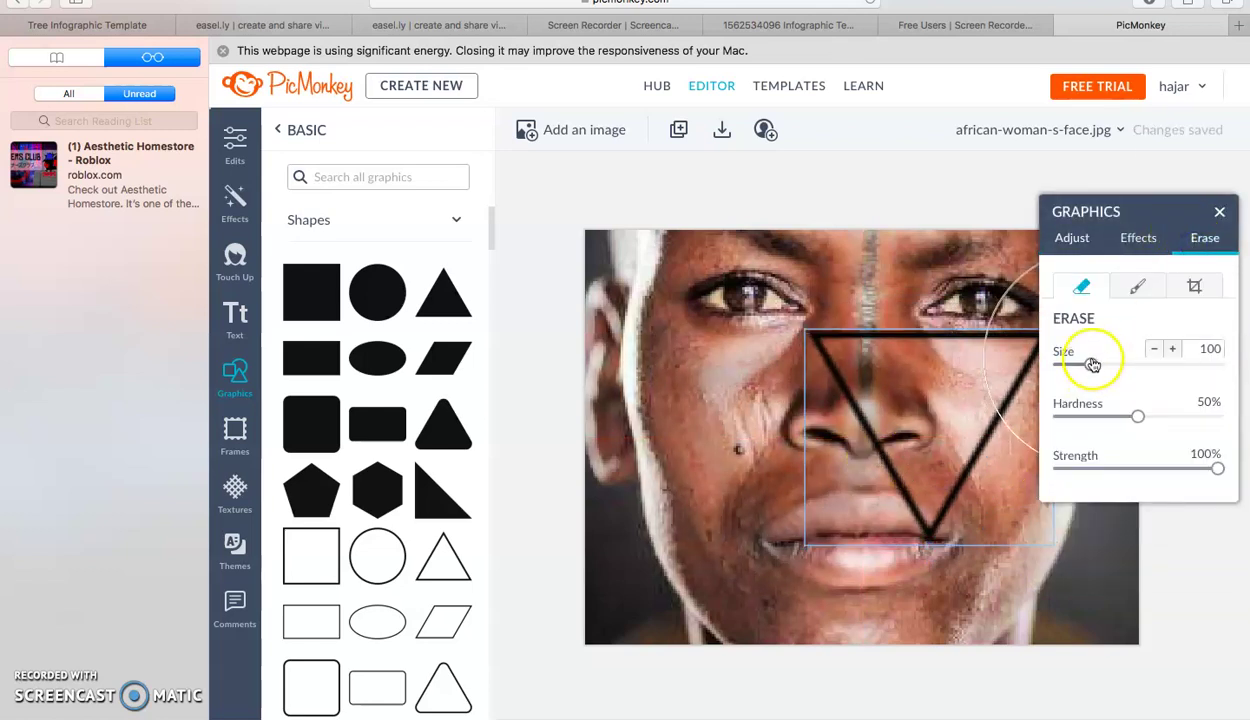
pyautogui.moveTo(1092, 368)
pyautogui.mouseDown()
pyautogui.moveTo(1127, 366)
pyautogui.moveTo(1068, 365)
pyautogui.mouseUp()
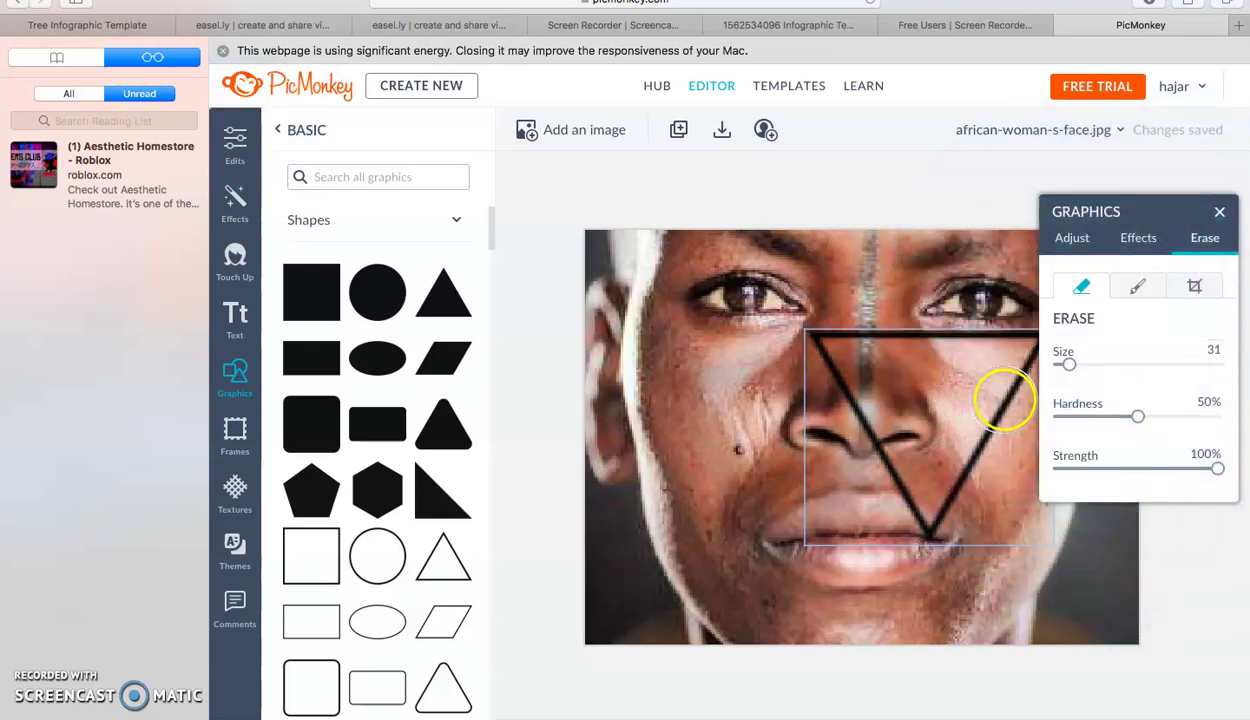
pyautogui.moveTo(898, 424)
pyautogui.mouseDown()
pyautogui.moveTo(883, 450)
pyautogui.moveTo(823, 446)
pyautogui.mouseUp()
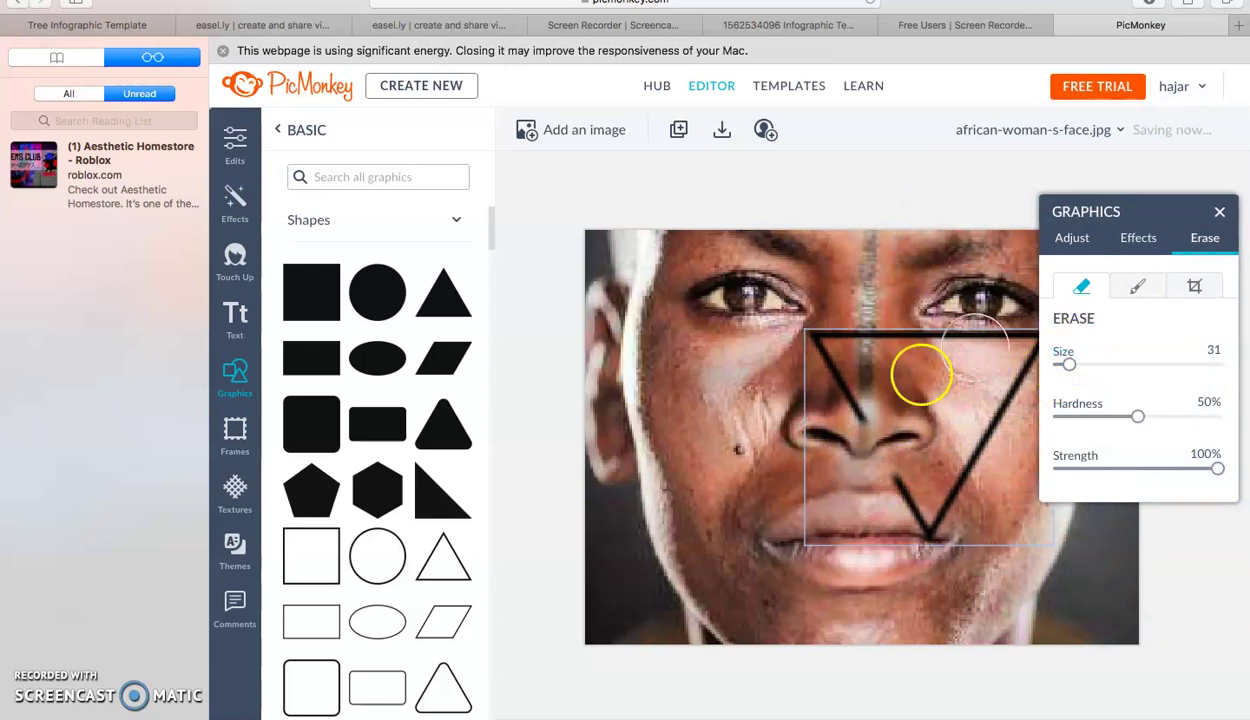
pyautogui.moveTo(1068, 366); pyautogui.dragTo(1095, 364)
pyautogui.moveTo(903, 432)
pyautogui.mouseDown()
pyautogui.moveTo(778, 388)
pyautogui.moveTo(834, 522)
pyautogui.moveTo(838, 658)
pyautogui.mouseUp()
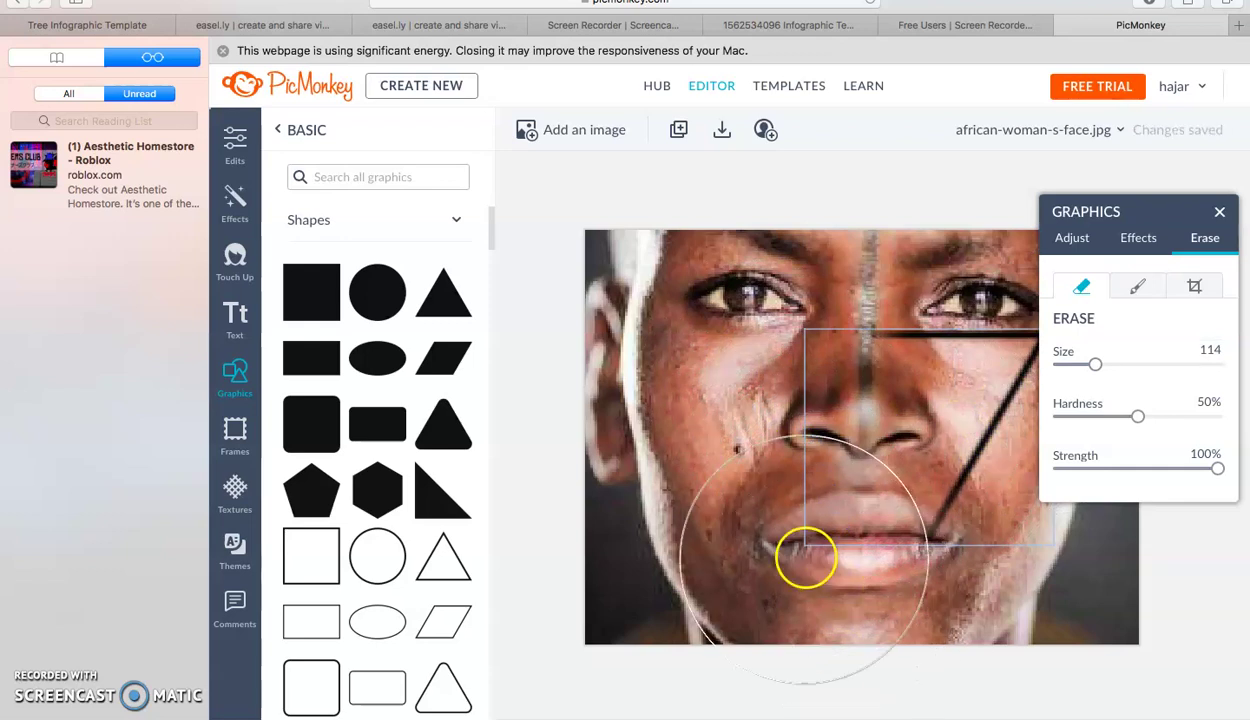
# Erase thin strokes across the triangle's right side with the eraser at size 1 and hardness 40%.
pyautogui.moveTo(1095, 364); pyautogui.dragTo(1028, 364)
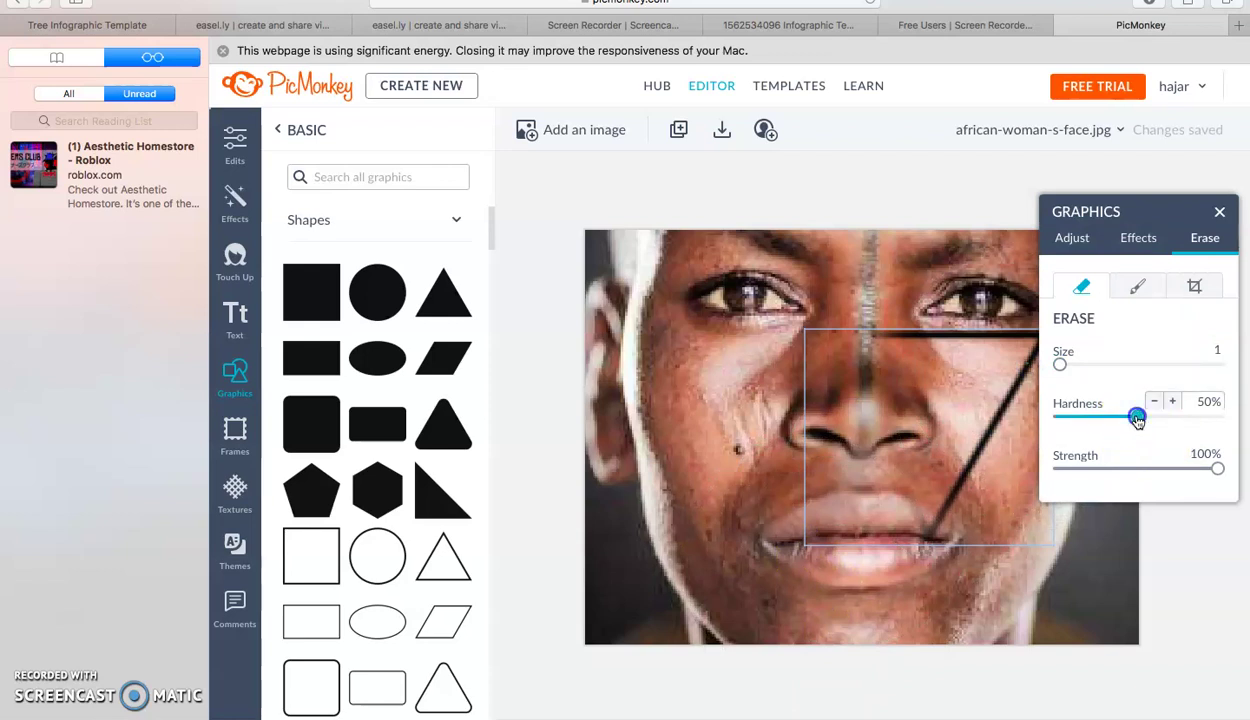
pyautogui.moveTo(1120, 420); pyautogui.dragTo(1122, 418)
pyautogui.moveTo(954, 486); pyautogui.dragTo(957, 486)
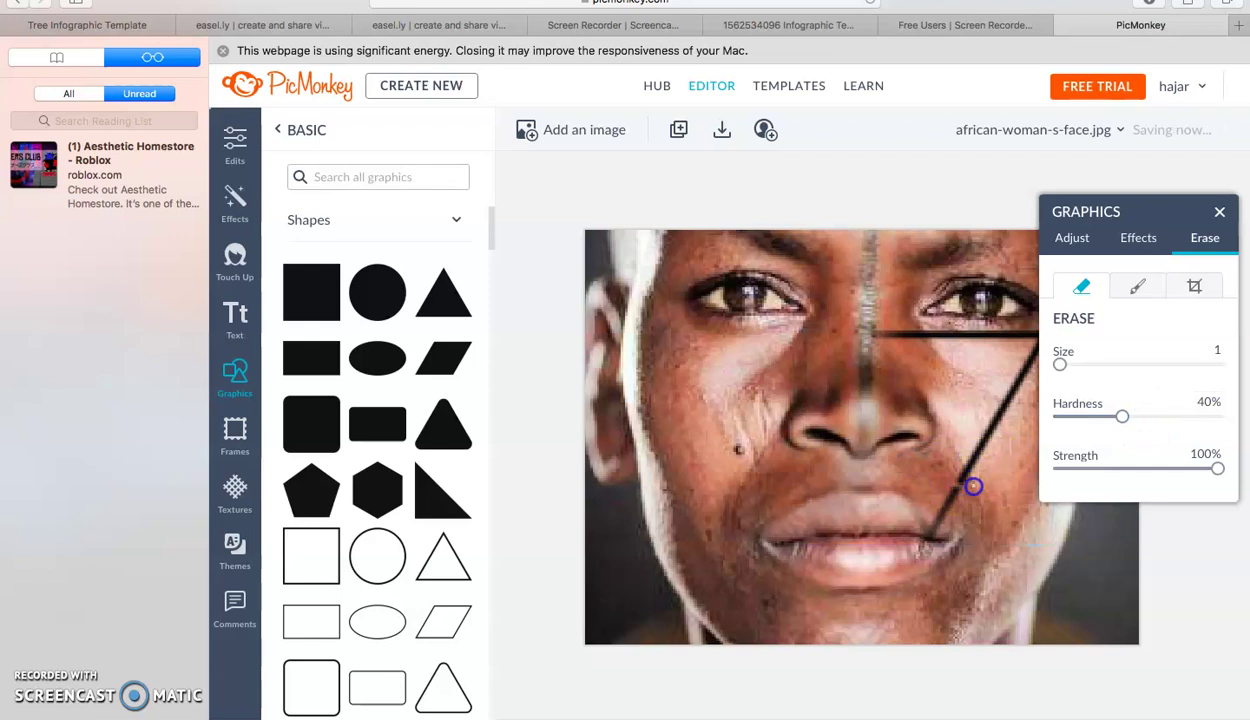
pyautogui.moveTo(998, 463); pyautogui.dragTo(977, 442)
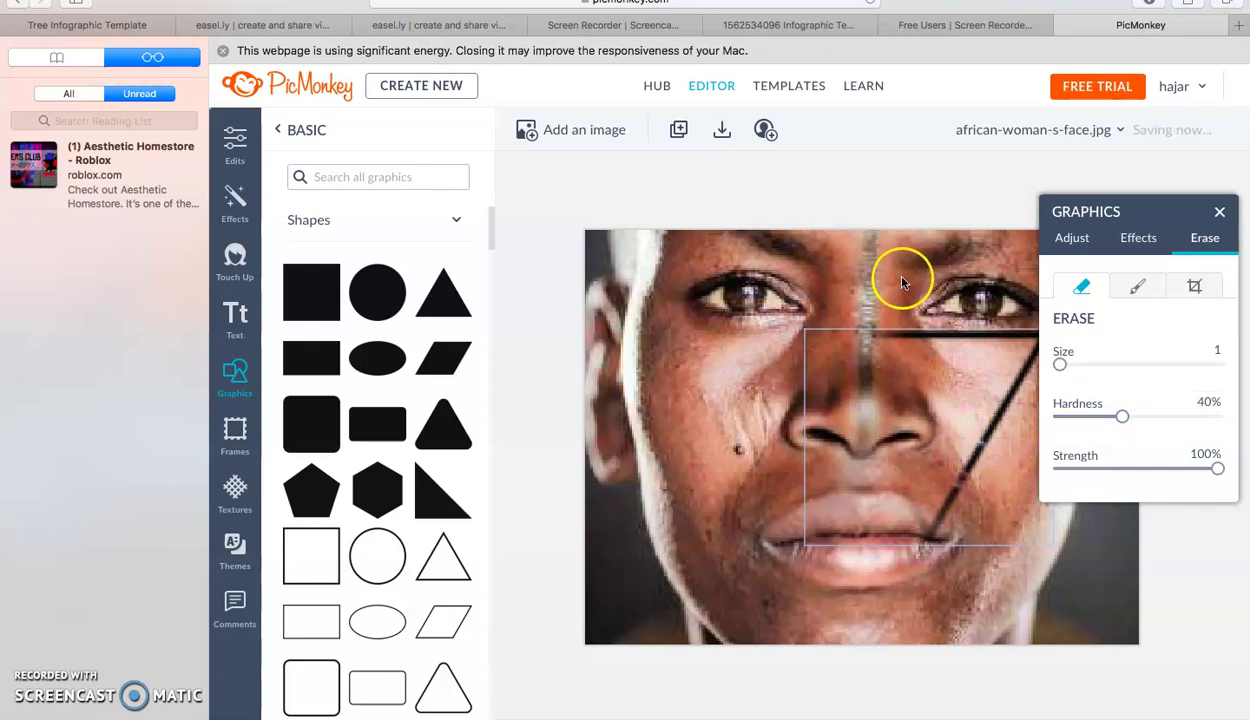
pyautogui.moveTo(941, 519); pyautogui.dragTo(952, 524)
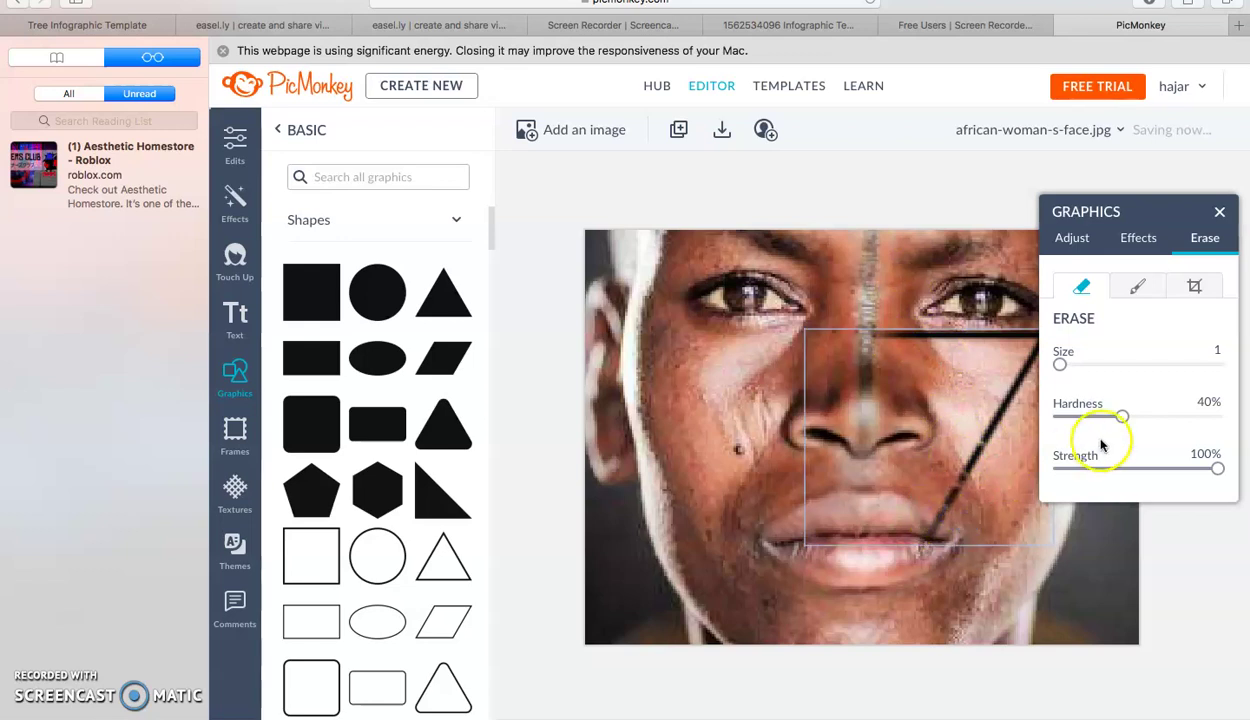
# Erase more of the triangle's right side at hardness 92%, first at full strength and again at strength 43%.
pyautogui.click(1029, 431)
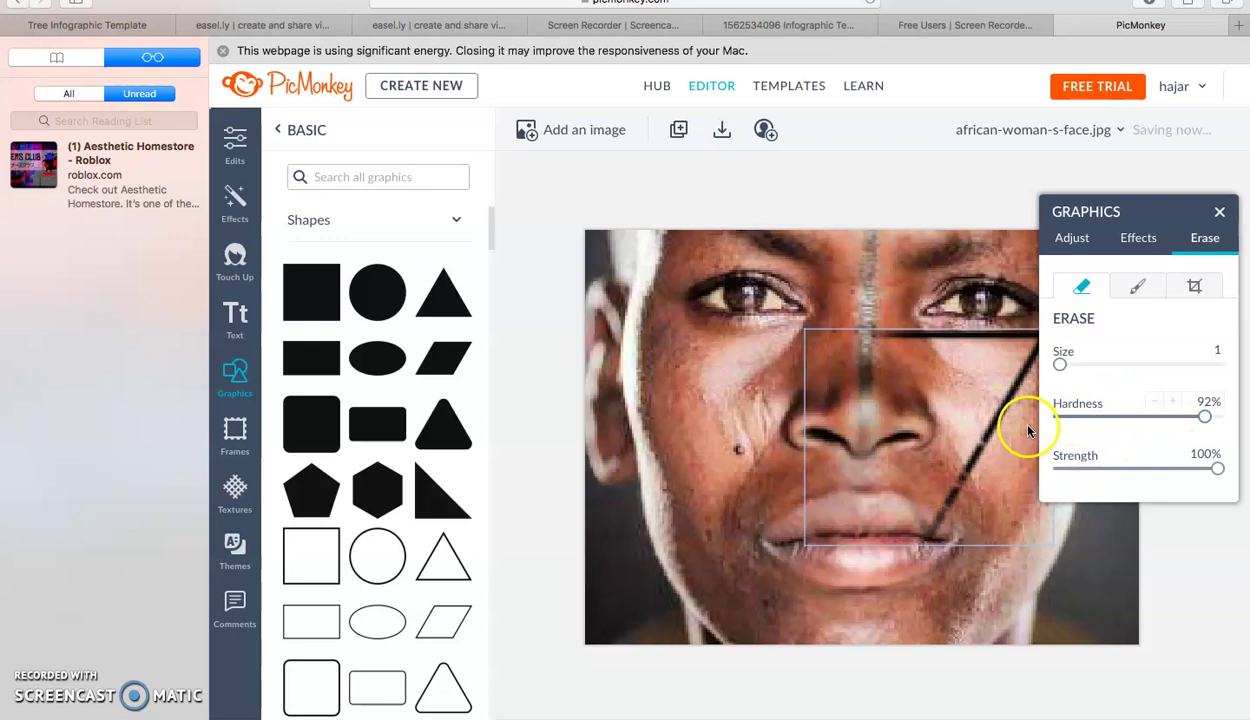
pyautogui.moveTo(997, 415); pyautogui.dragTo(1016, 421)
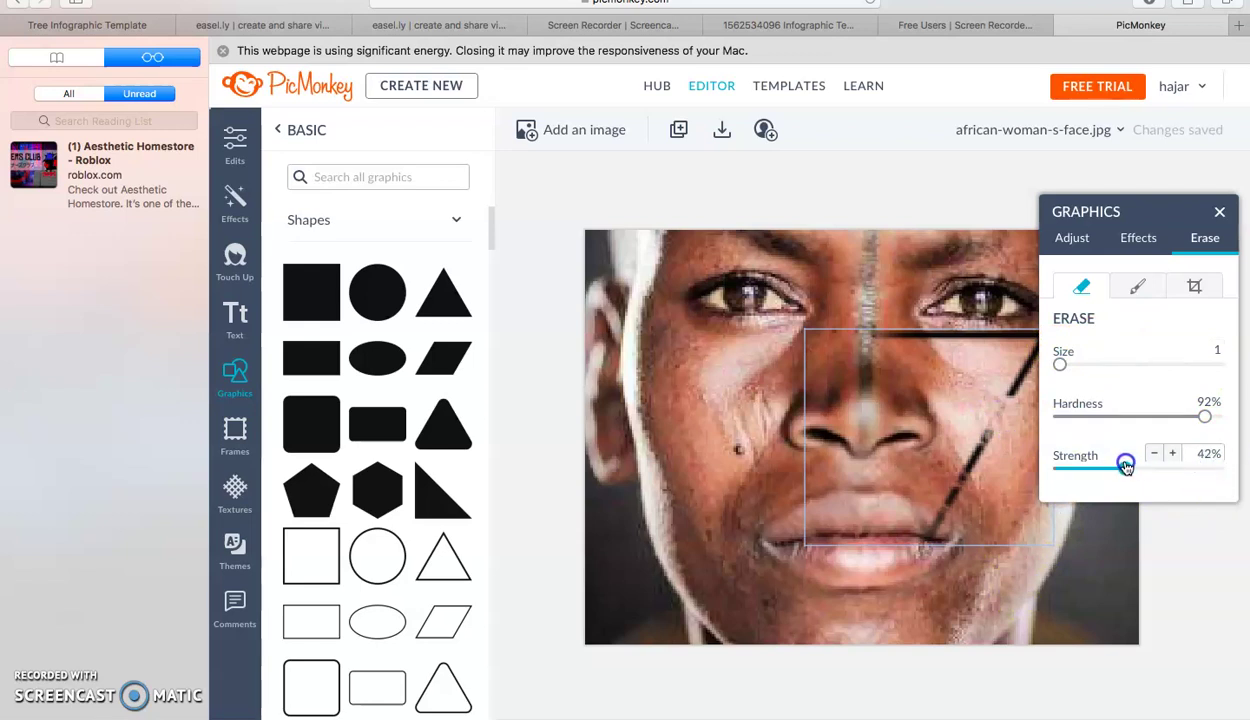
pyautogui.moveTo(968, 458); pyautogui.dragTo(987, 461)
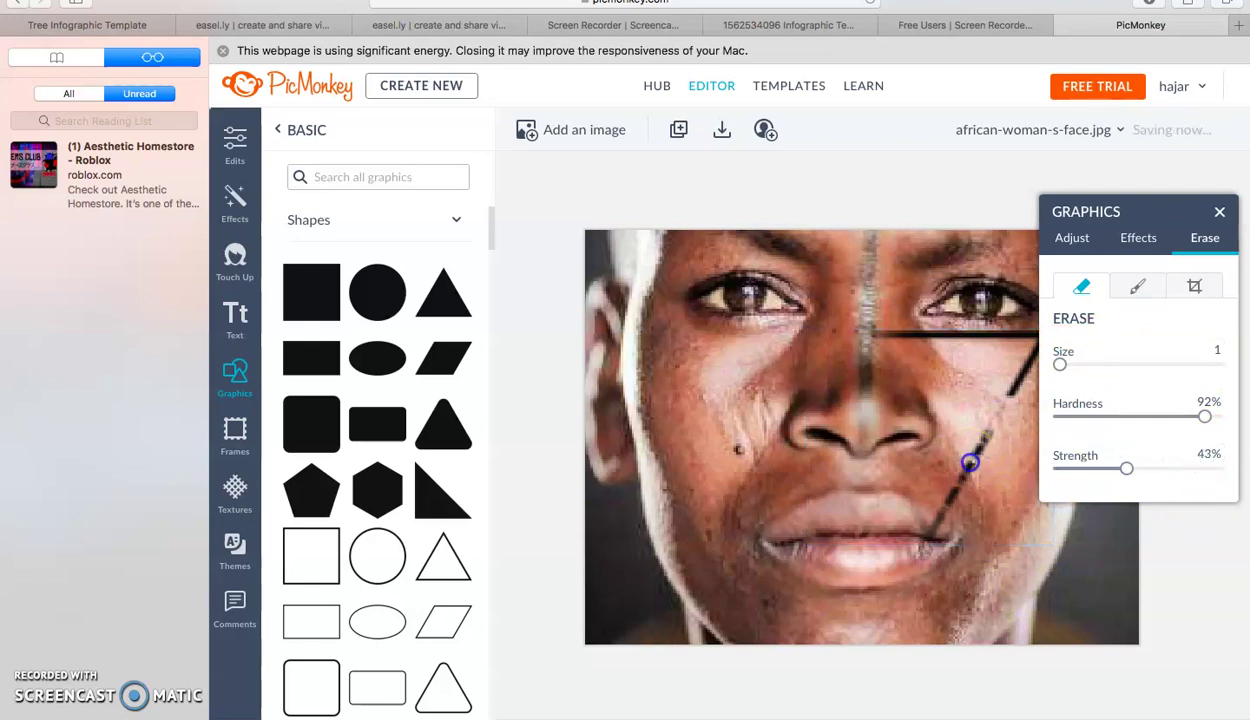
# Restore the erased parts of the triangle's sides with the brush and raise the brush size to 492.
pyautogui.moveTo(929, 529); pyautogui.dragTo(931, 487)
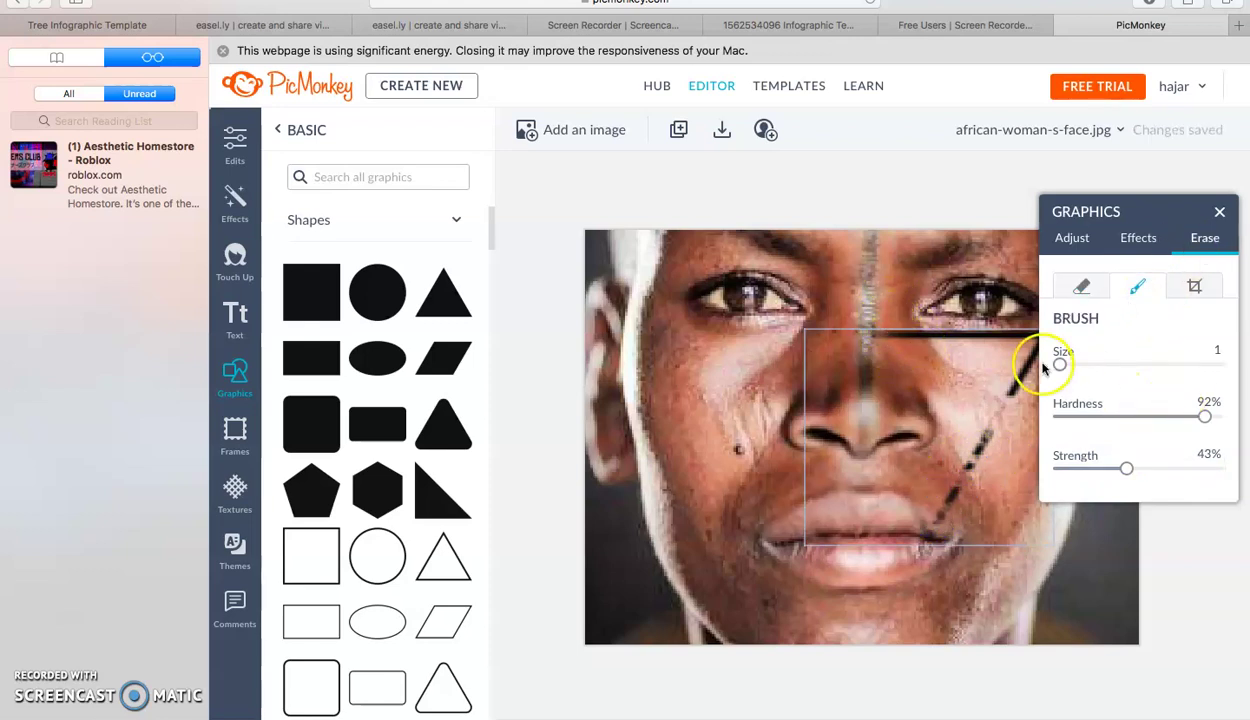
pyautogui.moveTo(1072, 364); pyautogui.dragTo(1097, 364)
pyautogui.moveTo(949, 446)
pyautogui.mouseDown()
pyautogui.moveTo(886, 438)
pyautogui.moveTo(900, 436)
pyautogui.moveTo(896, 417)
pyautogui.moveTo(868, 444)
pyautogui.moveTo(946, 419)
pyautogui.moveTo(886, 408)
pyautogui.moveTo(866, 456)
pyautogui.moveTo(901, 455)
pyautogui.moveTo(922, 434)
pyautogui.moveTo(846, 446)
pyautogui.moveTo(910, 400)
pyautogui.moveTo(892, 375)
pyautogui.moveTo(924, 429)
pyautogui.mouseUp()
pyautogui.moveTo(1098, 364)
pyautogui.mouseDown()
pyautogui.moveTo(1141, 363)
pyautogui.moveTo(1055, 372)
pyautogui.moveTo(1216, 362)
pyautogui.mouseUp()
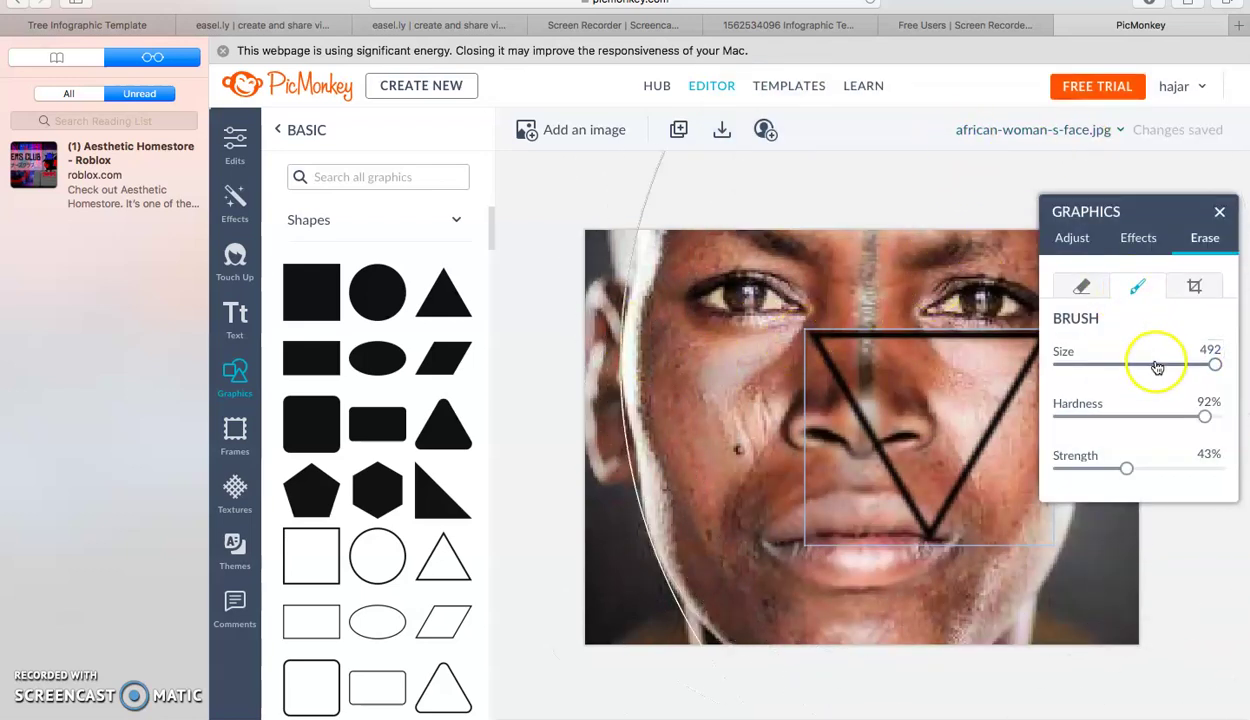
# Set the brush to size 31, hardness 71% and strength 59% while painting over the triangle.
pyautogui.moveTo(1214, 363); pyautogui.dragTo(1068, 364)
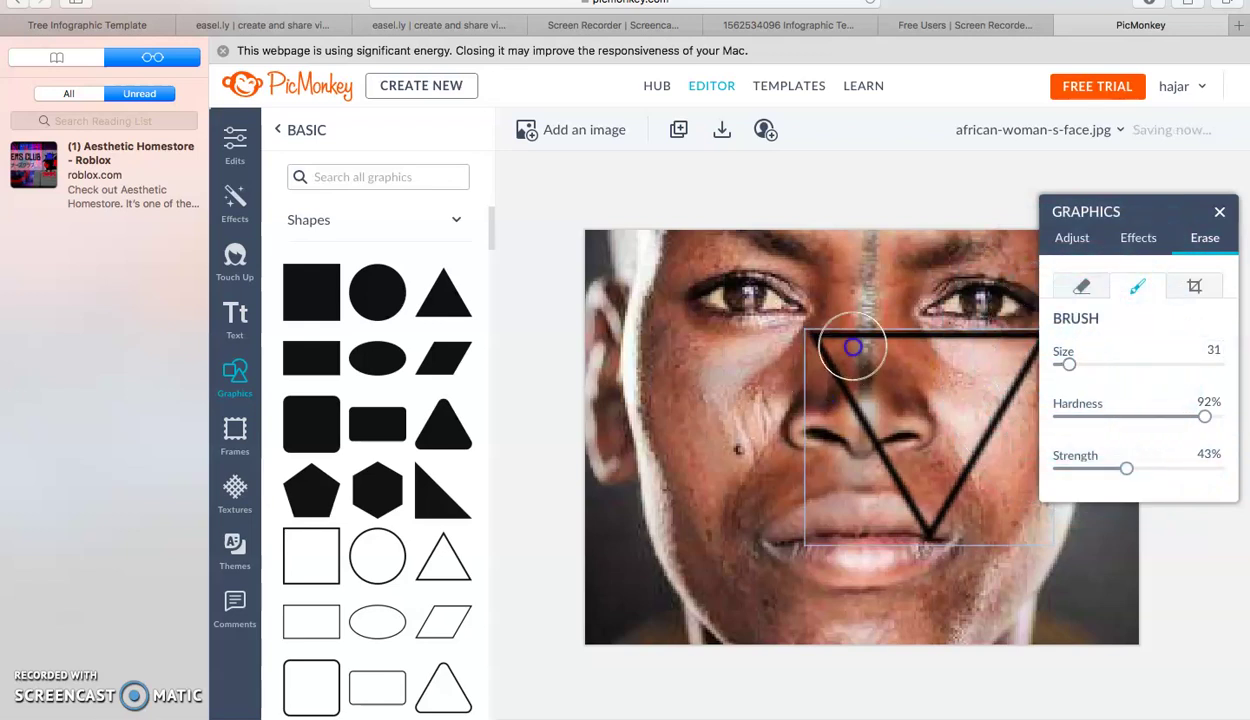
pyautogui.moveTo(1205, 417); pyautogui.dragTo(1170, 416)
pyautogui.click(828, 431)
pyautogui.moveTo(1126, 468); pyautogui.dragTo(1152, 468)
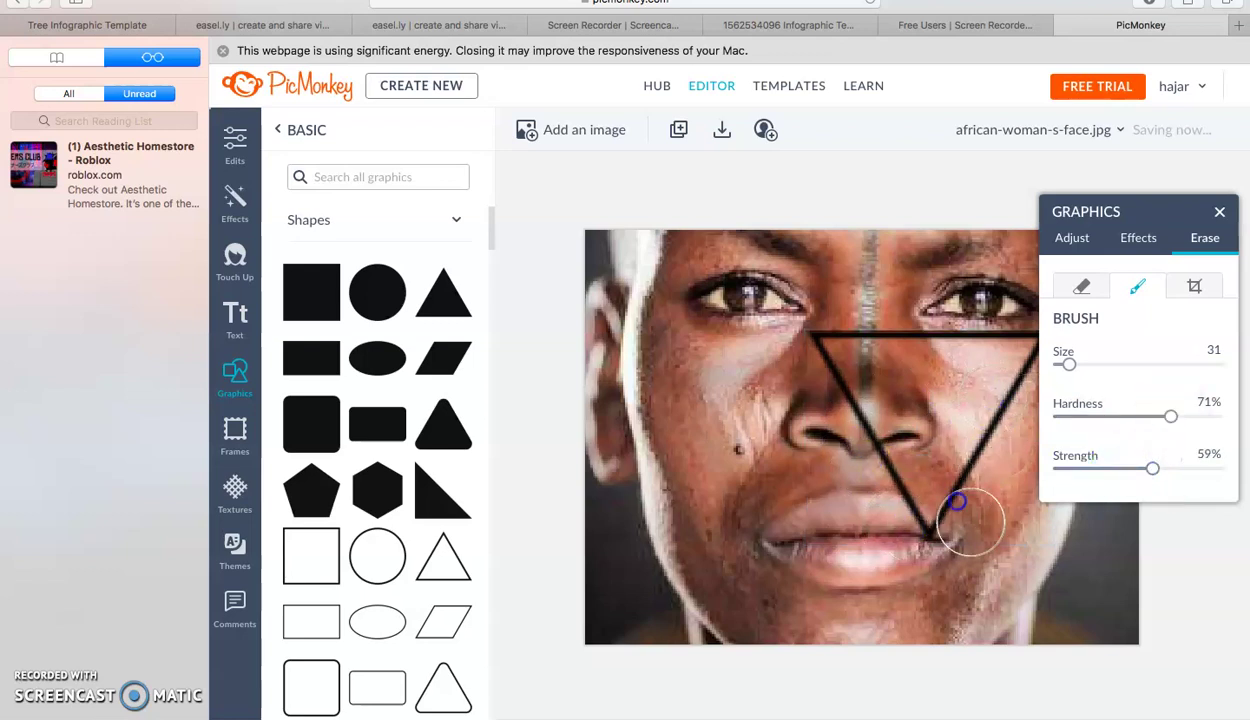
# Crop the triangle's left edge slightly inward by adjusting its boundaries.
pyautogui.click(1191, 287)
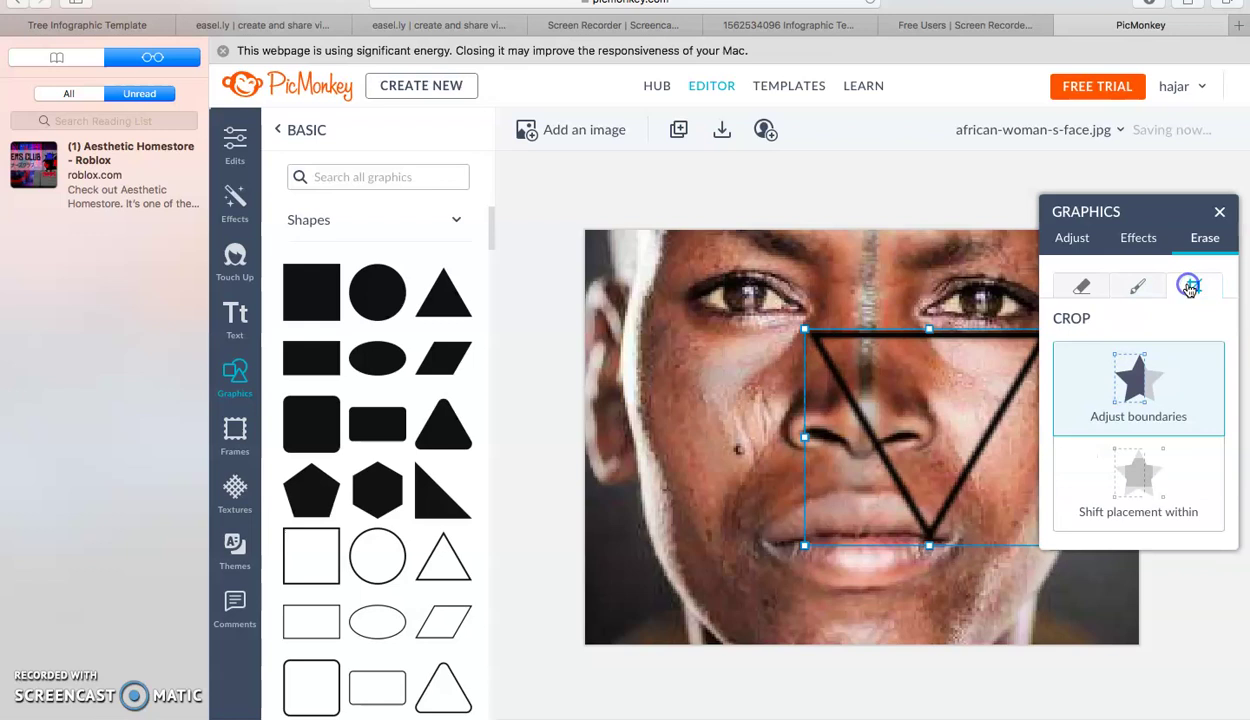
pyautogui.click(1149, 413)
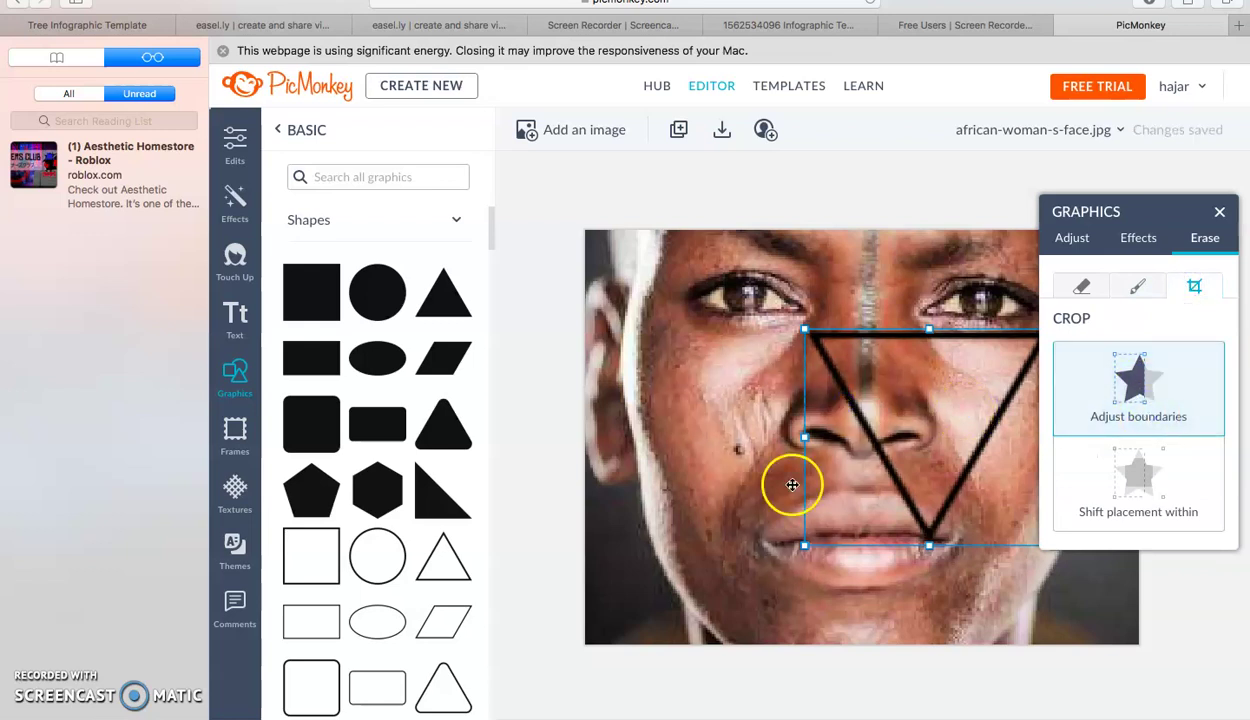
pyautogui.moveTo(804, 437); pyautogui.dragTo(820, 442)
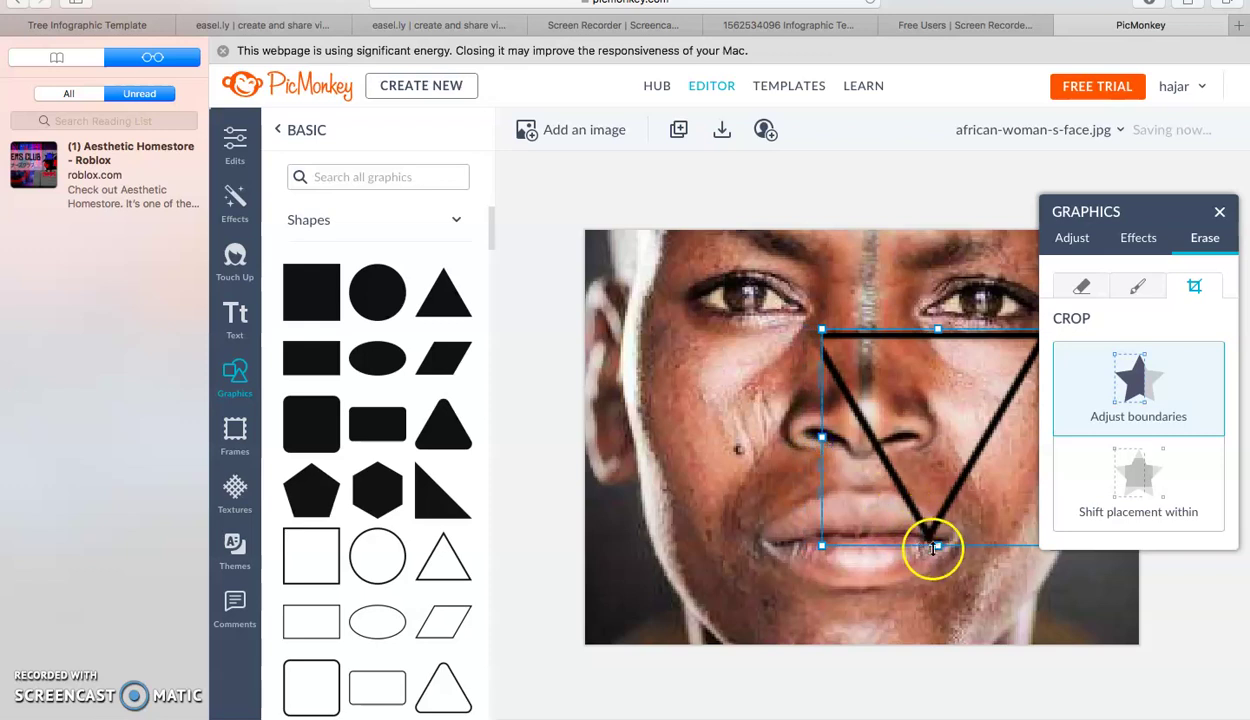
pyautogui.click(1114, 508)
pyautogui.click(1140, 405)
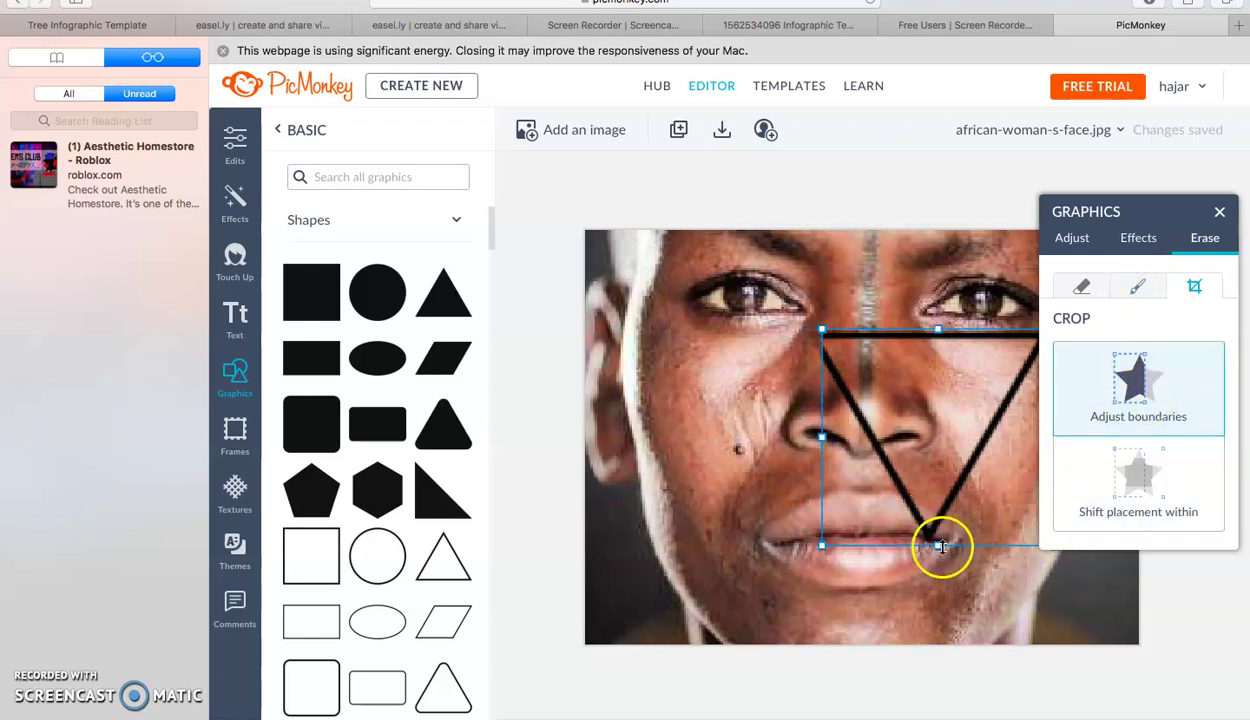
# Crop the triangle from below, trying several boundary heights and ending at nostril level.
pyautogui.moveTo(942, 547); pyautogui.dragTo(912, 300)
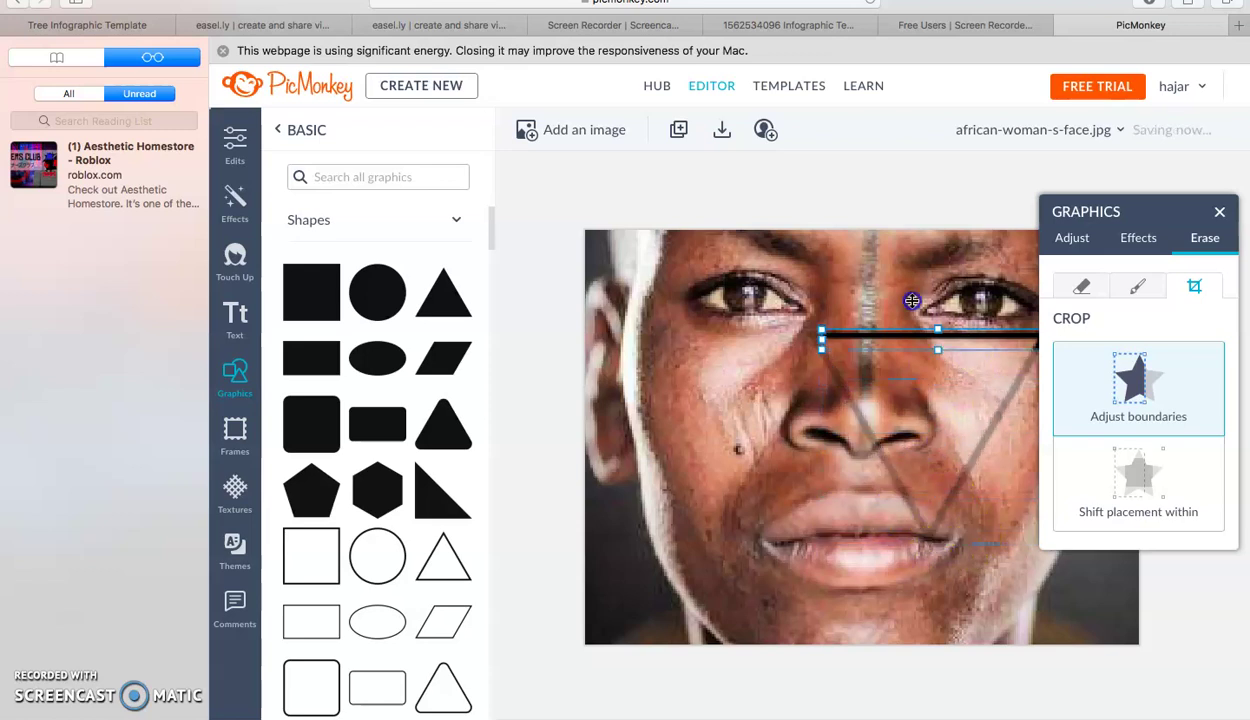
pyautogui.moveTo(905, 247); pyautogui.dragTo(902, 513)
pyautogui.click(1136, 388)
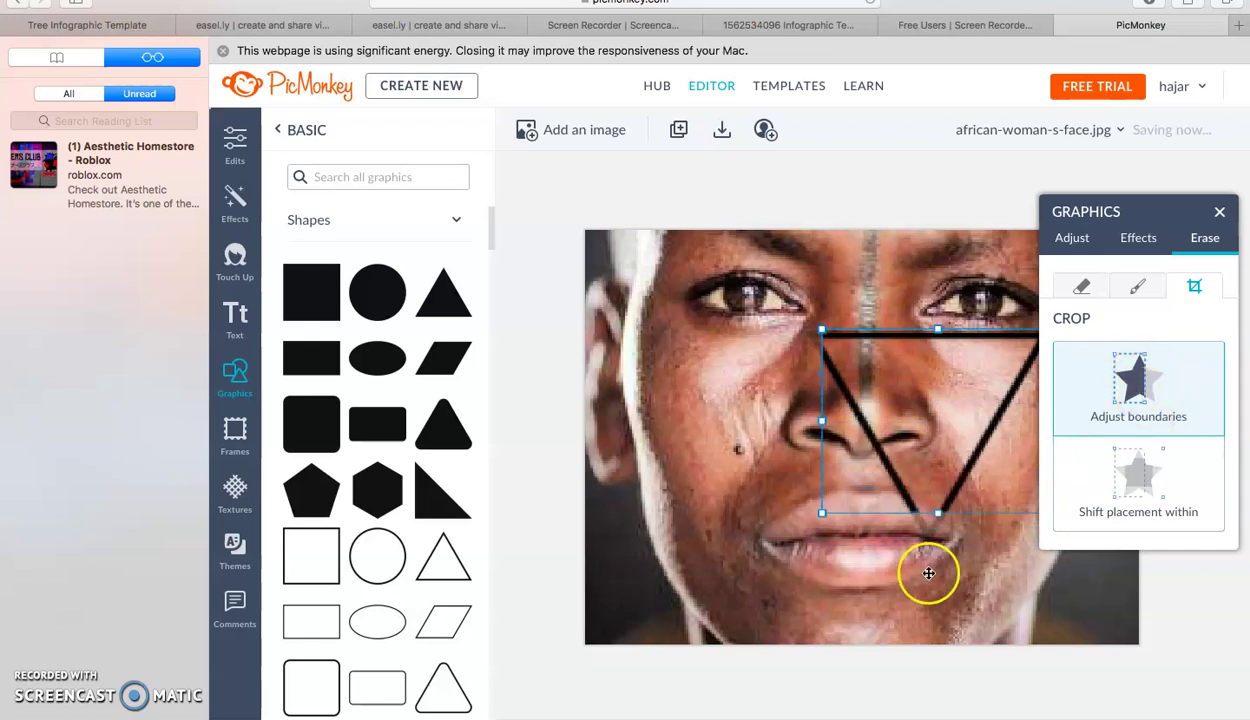
pyautogui.moveTo(937, 515); pyautogui.dragTo(934, 431)
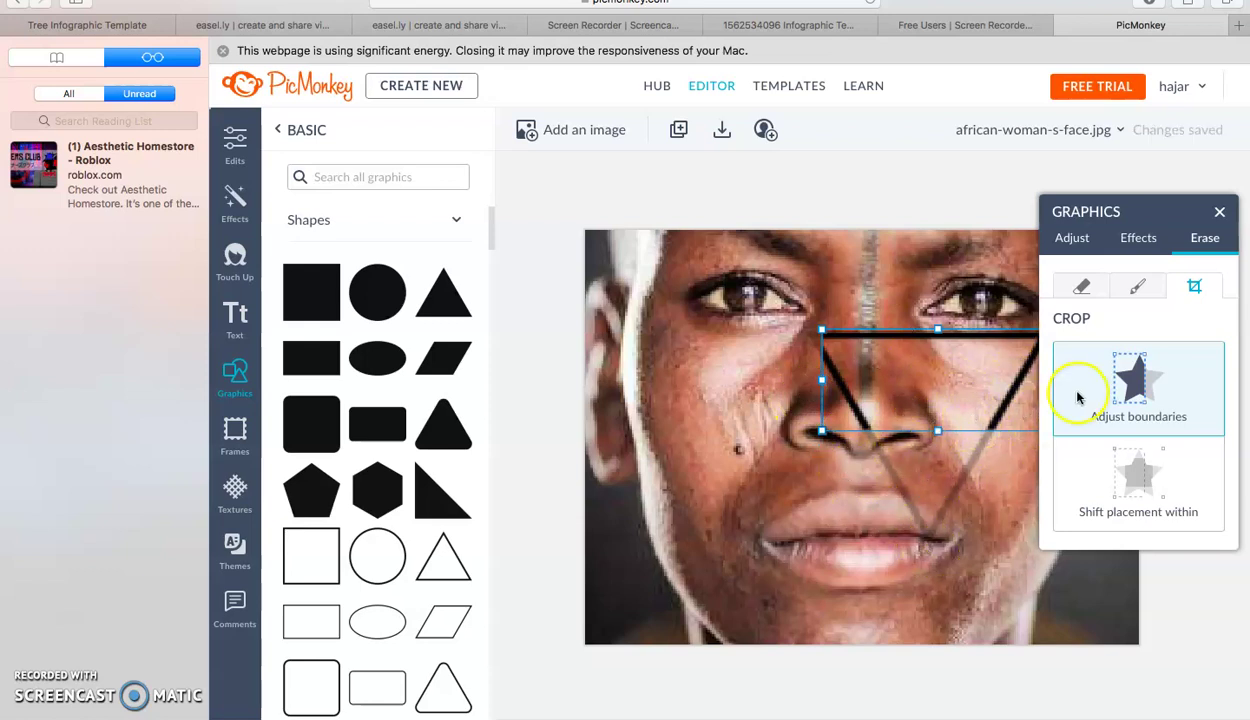
# Shift the triangle's placement within its crop, moving its left edge slightly inward and its lower edge slightly down.
pyautogui.click(1178, 488)
pyautogui.moveTo(807, 432); pyautogui.dragTo(824, 437)
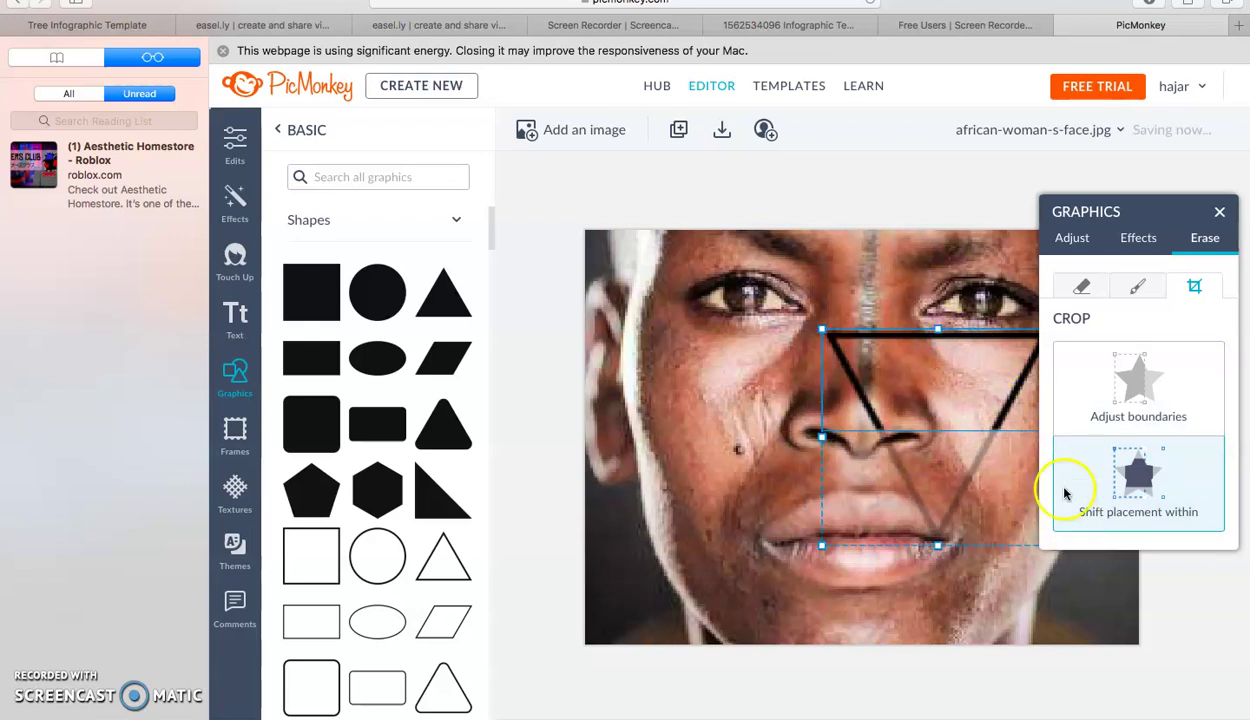
pyautogui.moveTo(937, 541)
pyautogui.mouseDown()
pyautogui.moveTo(940, 455)
pyautogui.moveTo(888, 438)
pyautogui.moveTo(942, 408)
pyautogui.moveTo(949, 594)
pyautogui.moveTo(924, 572)
pyautogui.moveTo(907, 583)
pyautogui.moveTo(860, 459)
pyautogui.moveTo(884, 409)
pyautogui.moveTo(935, 460)
pyautogui.moveTo(937, 559)
pyautogui.mouseUp()
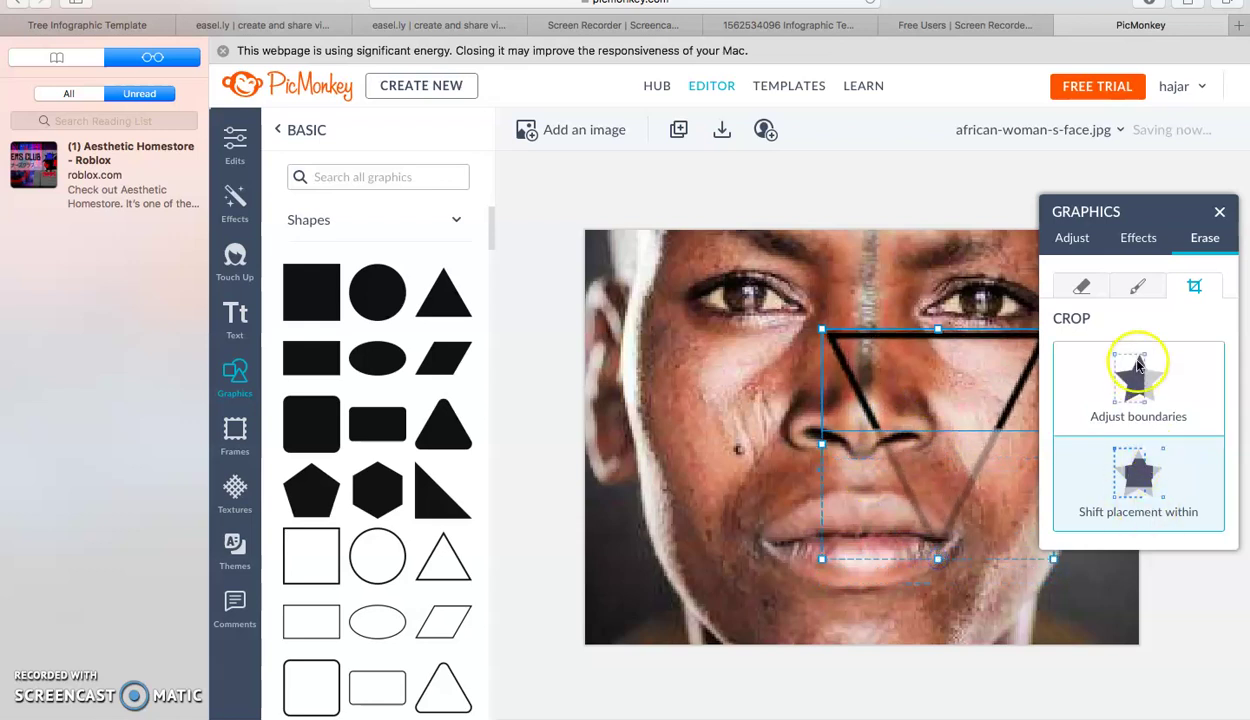
pyautogui.click(1142, 468)
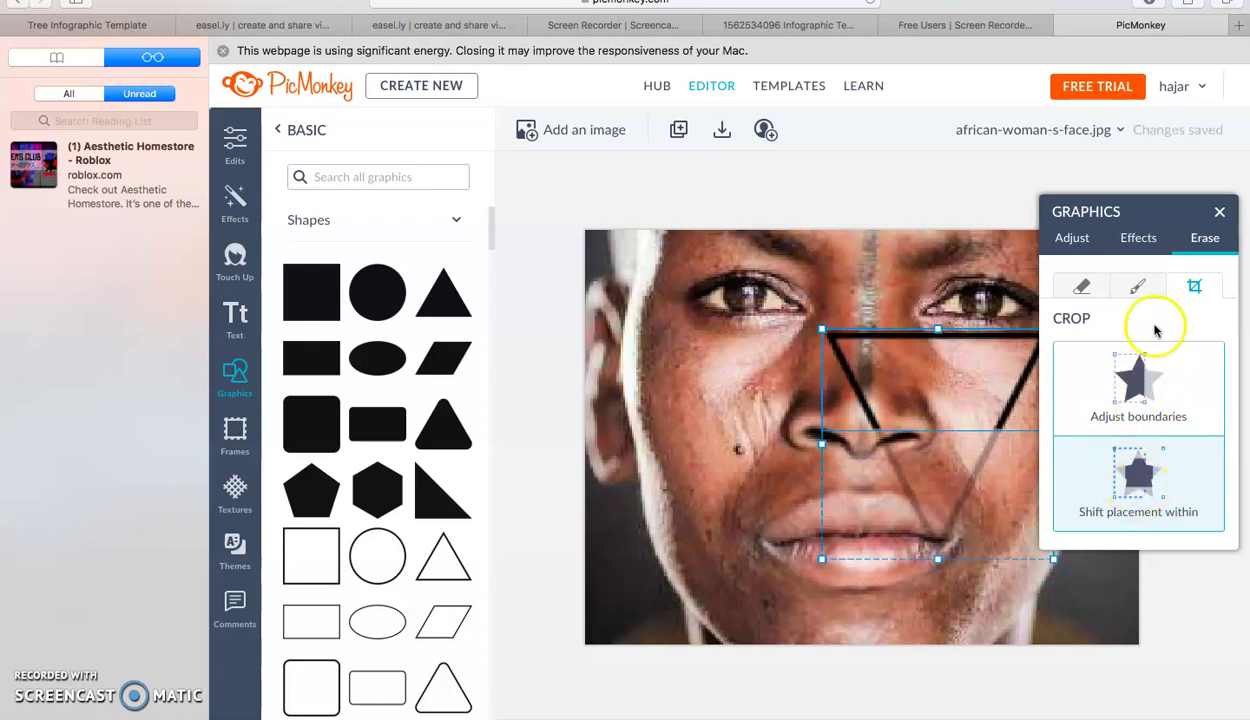
# Erase across the upper part of the cropped triangle with the size 31 eraser.
pyautogui.click(1141, 288)
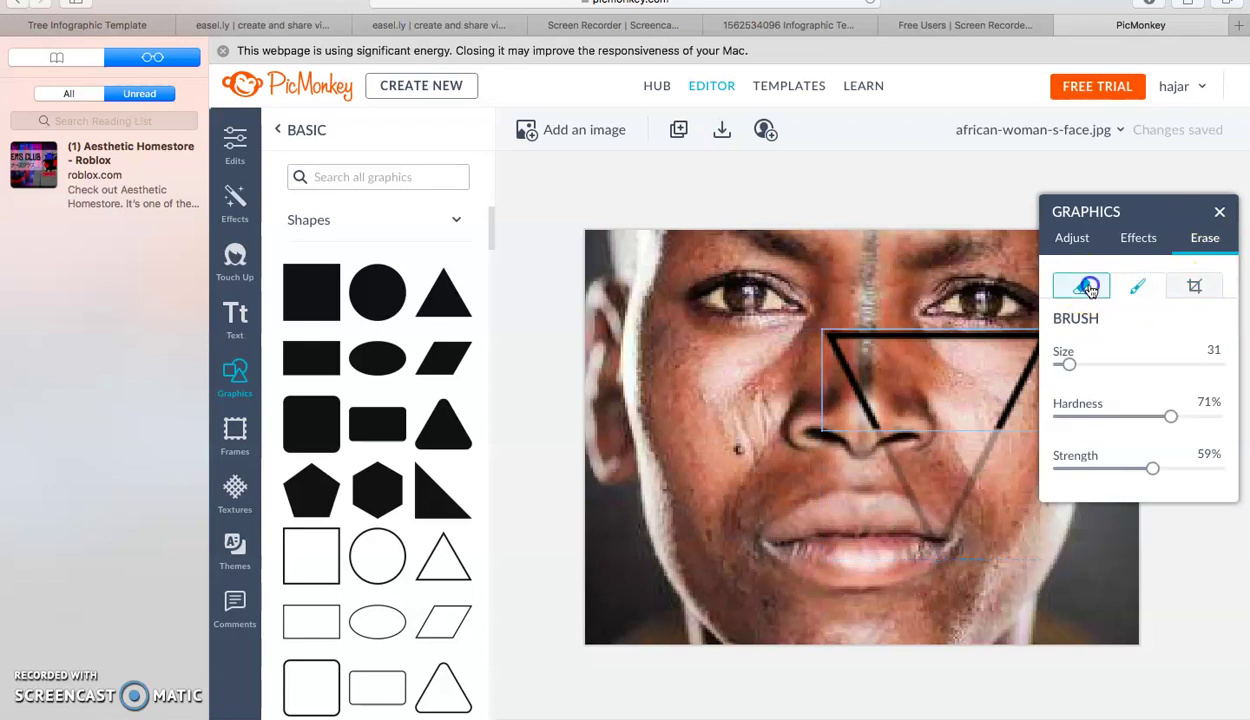
pyautogui.click(1081, 288)
pyautogui.moveTo(958, 363)
pyautogui.mouseDown()
pyautogui.moveTo(917, 420)
pyautogui.moveTo(892, 372)
pyautogui.moveTo(865, 357)
pyautogui.mouseUp()
# Delete the cropped triangle from the photo.
pyautogui.click(1071, 237)
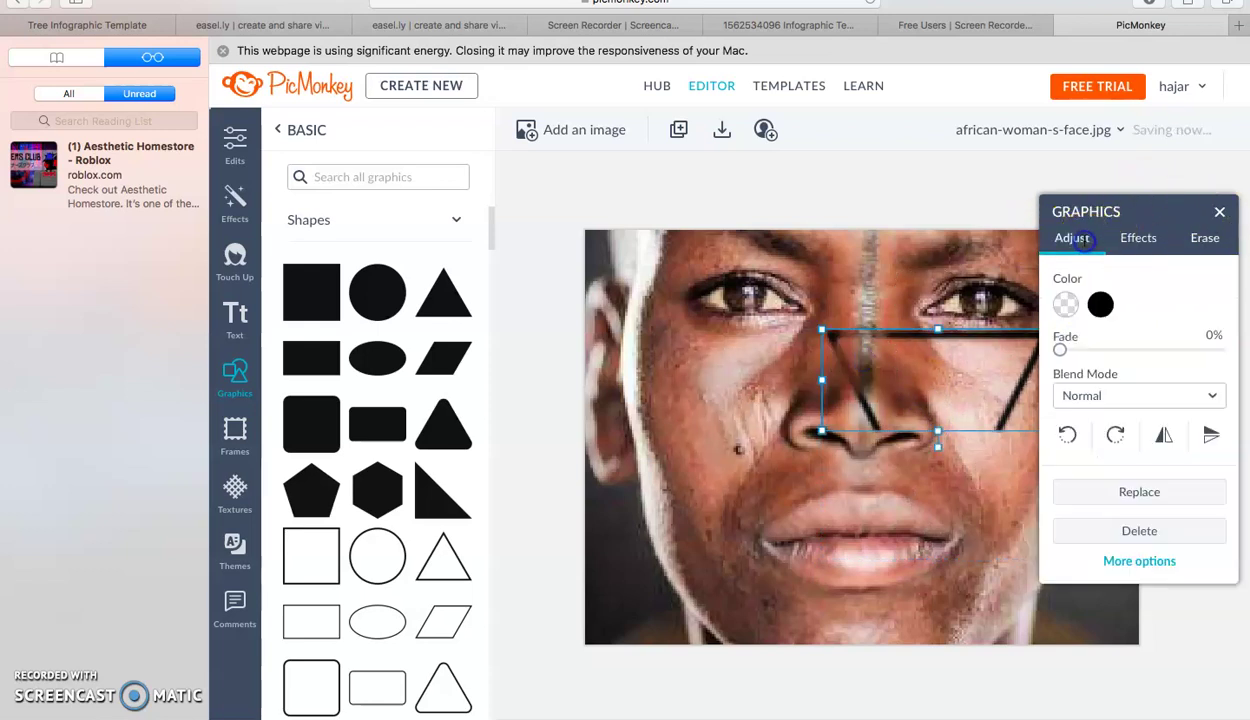
pyautogui.click(1210, 238)
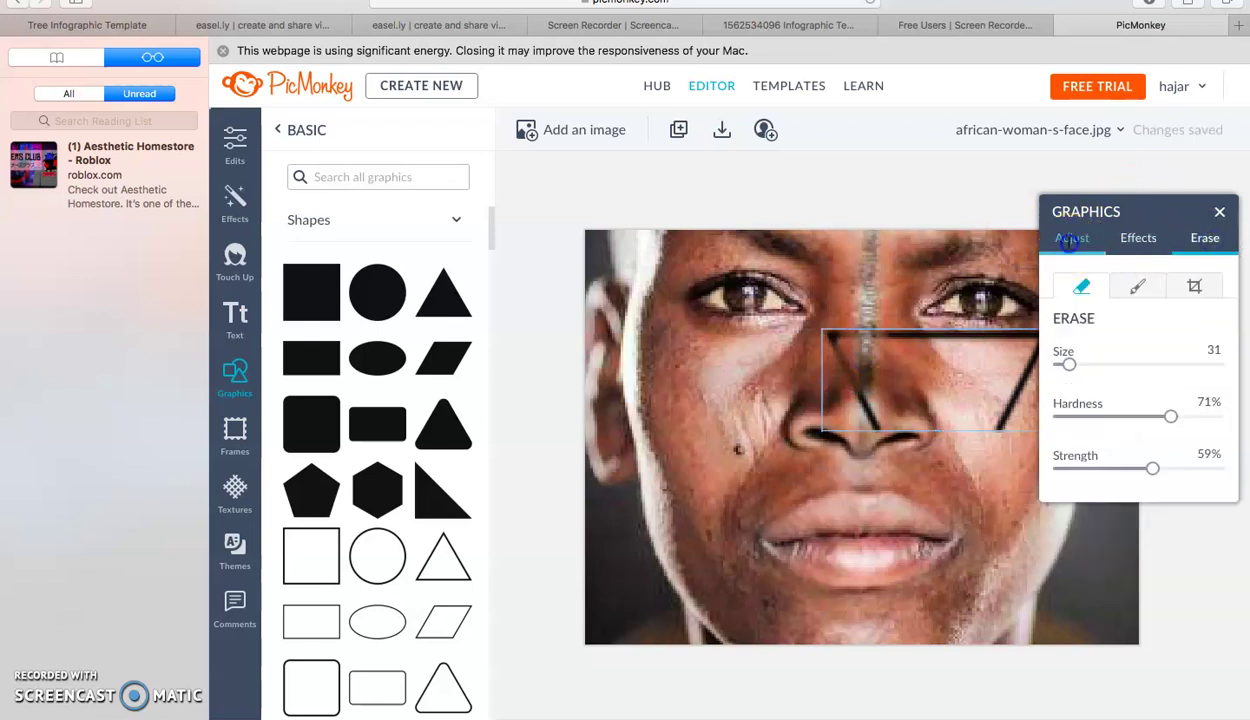
pyautogui.click(1070, 238)
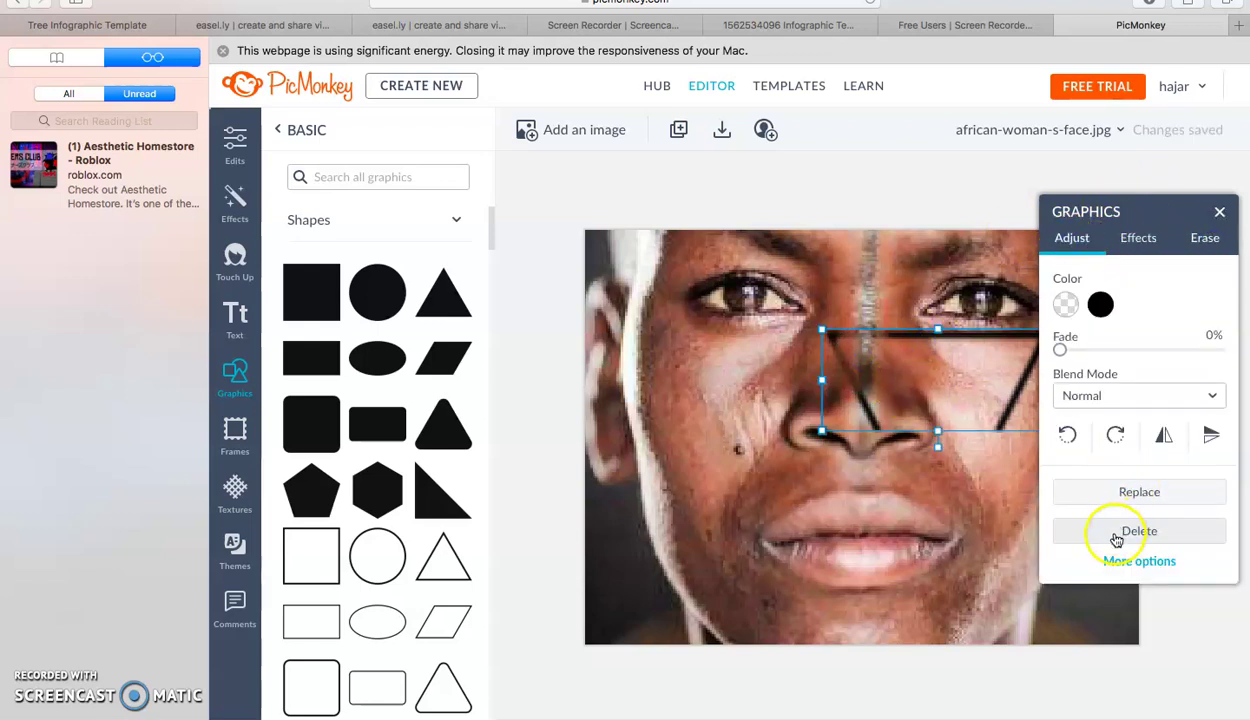
pyautogui.click(1072, 532)
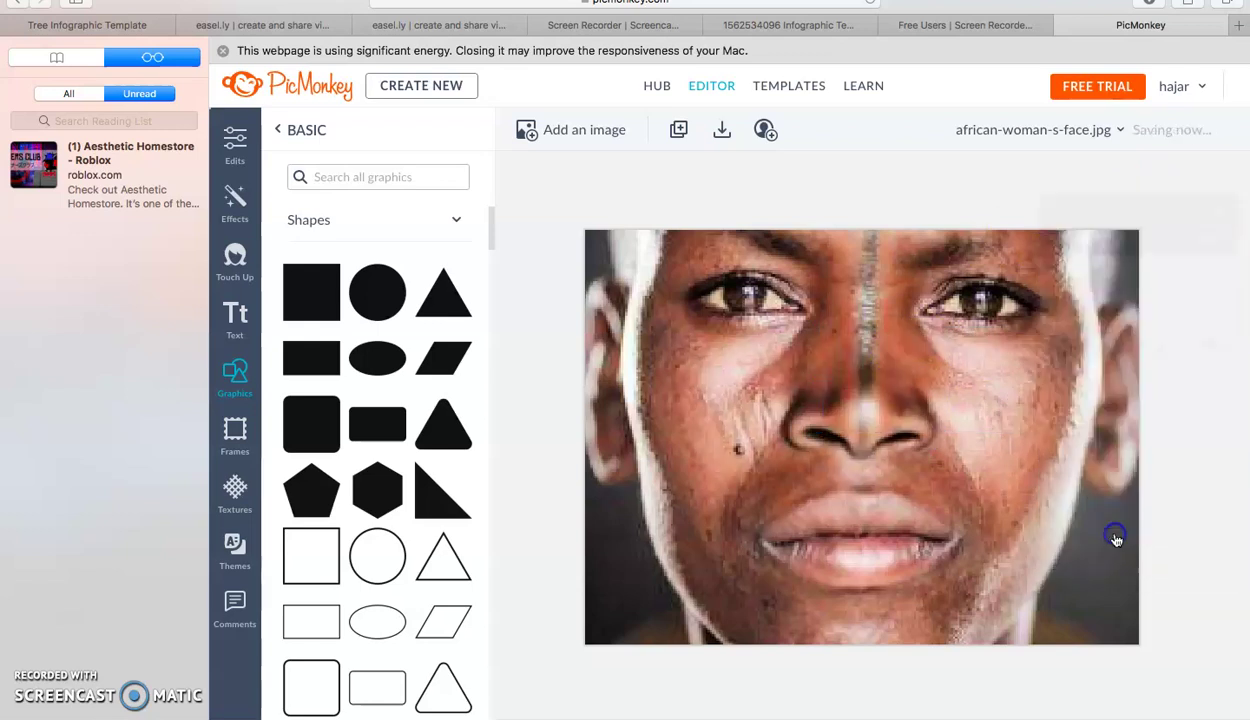
# Browse the Design graphics from the dry brush strokes down to the dot and line patterns.
pyautogui.click(466, 222)
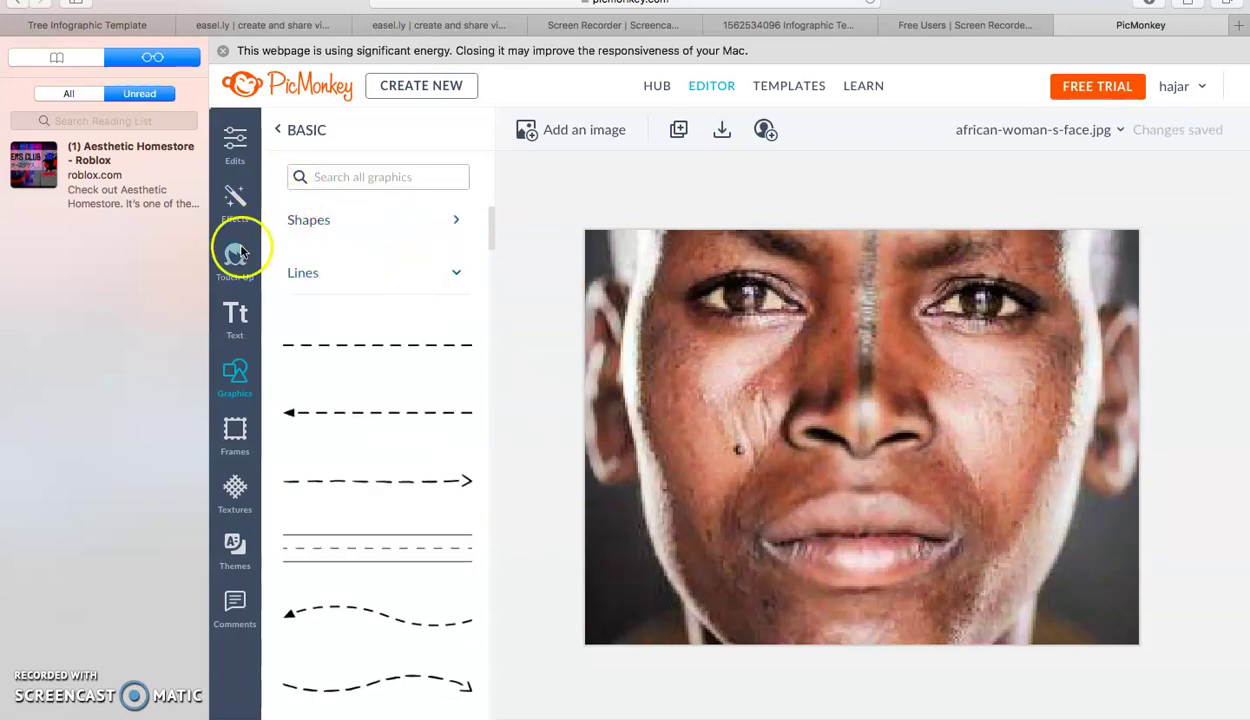
pyautogui.click(245, 388)
pyautogui.click(389, 347)
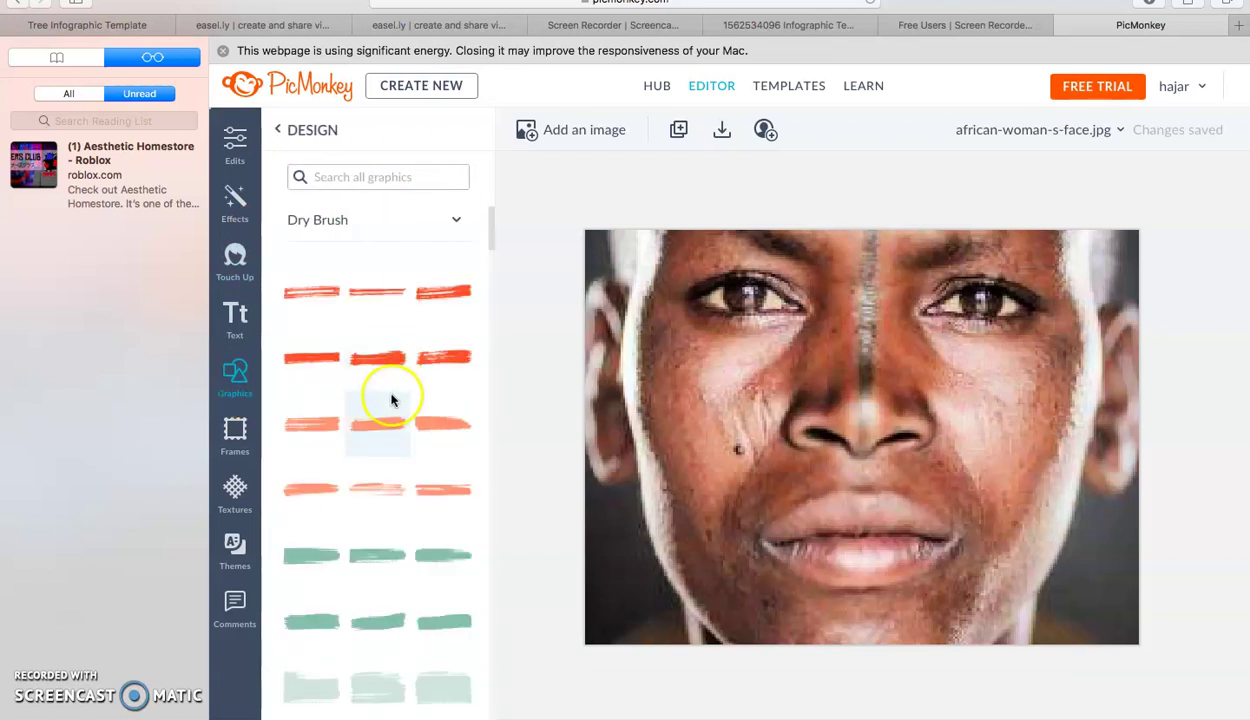
pyautogui.moveTo(491, 243); pyautogui.dragTo(490, 283)
pyautogui.moveTo(490, 306)
pyautogui.mouseDown()
pyautogui.moveTo(509, 540)
pyautogui.moveTo(491, 718)
pyautogui.mouseUp()
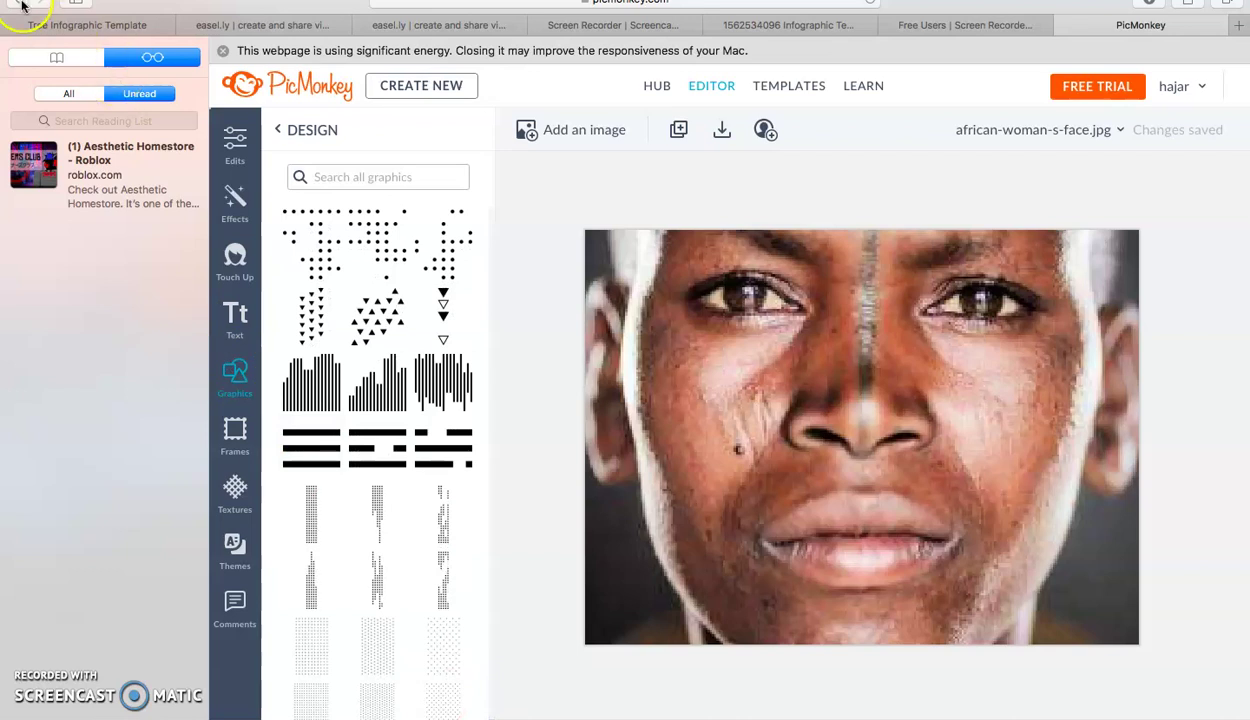
# Browse the Business graphics, from the business icons through the payment logos and info people to the end.
pyautogui.click(238, 380)
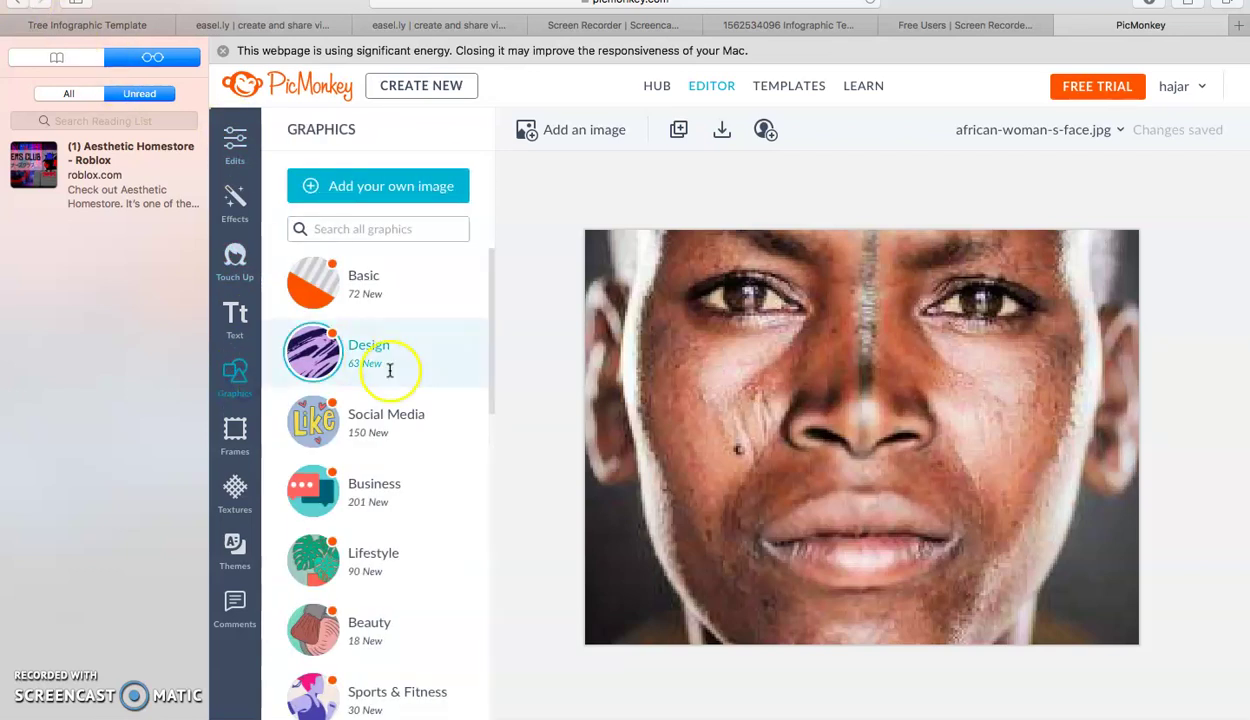
pyautogui.click(380, 488)
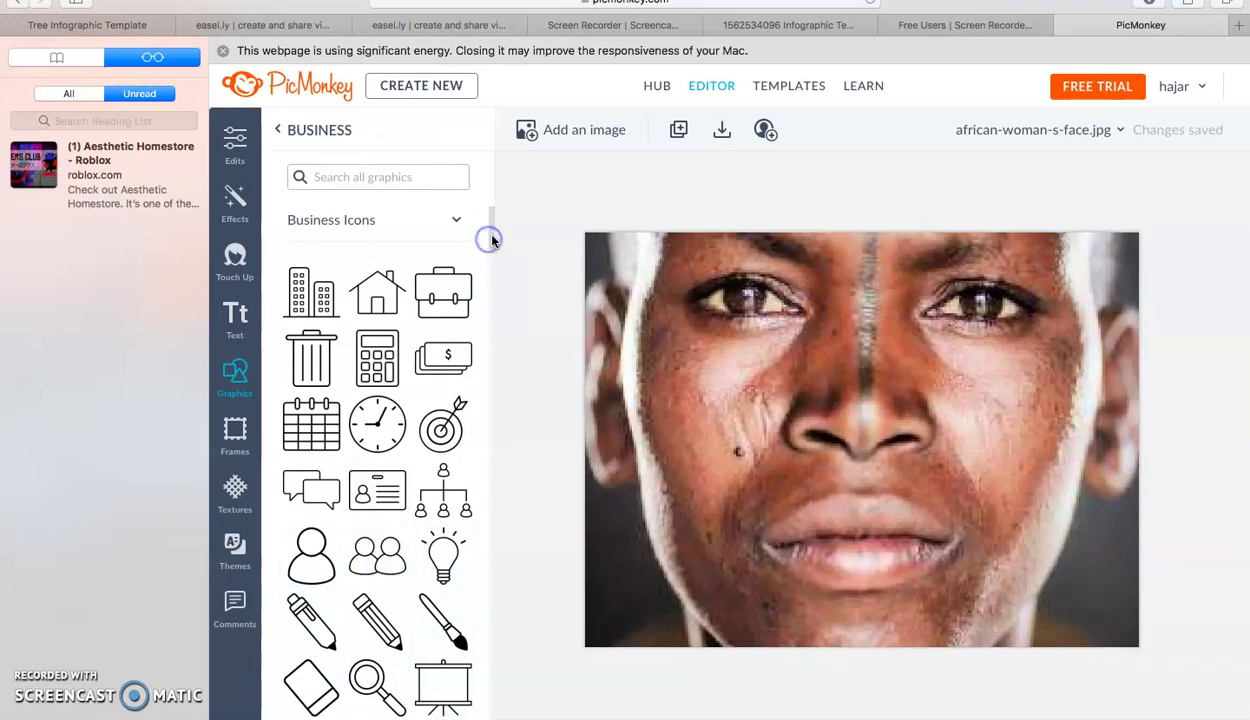
pyautogui.moveTo(493, 237); pyautogui.dragTo(505, 452)
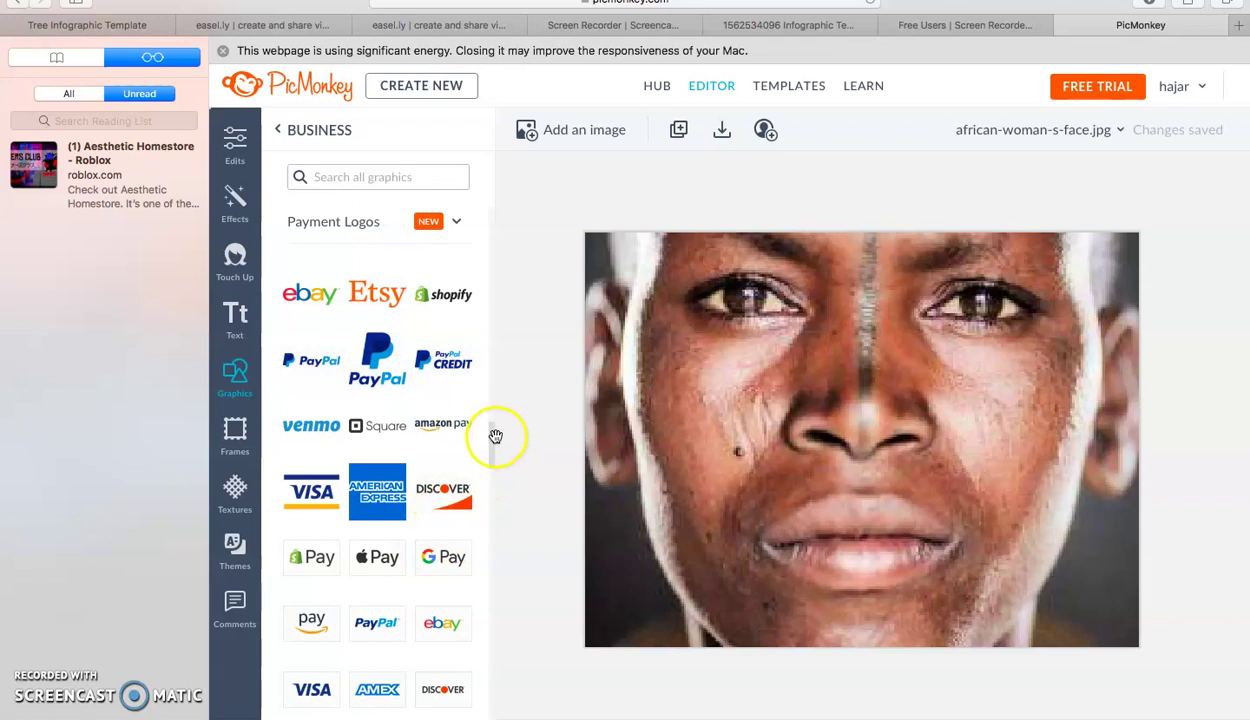
pyautogui.moveTo(492, 451); pyautogui.dragTo(493, 484)
pyautogui.scroll(-10, 494, 490)
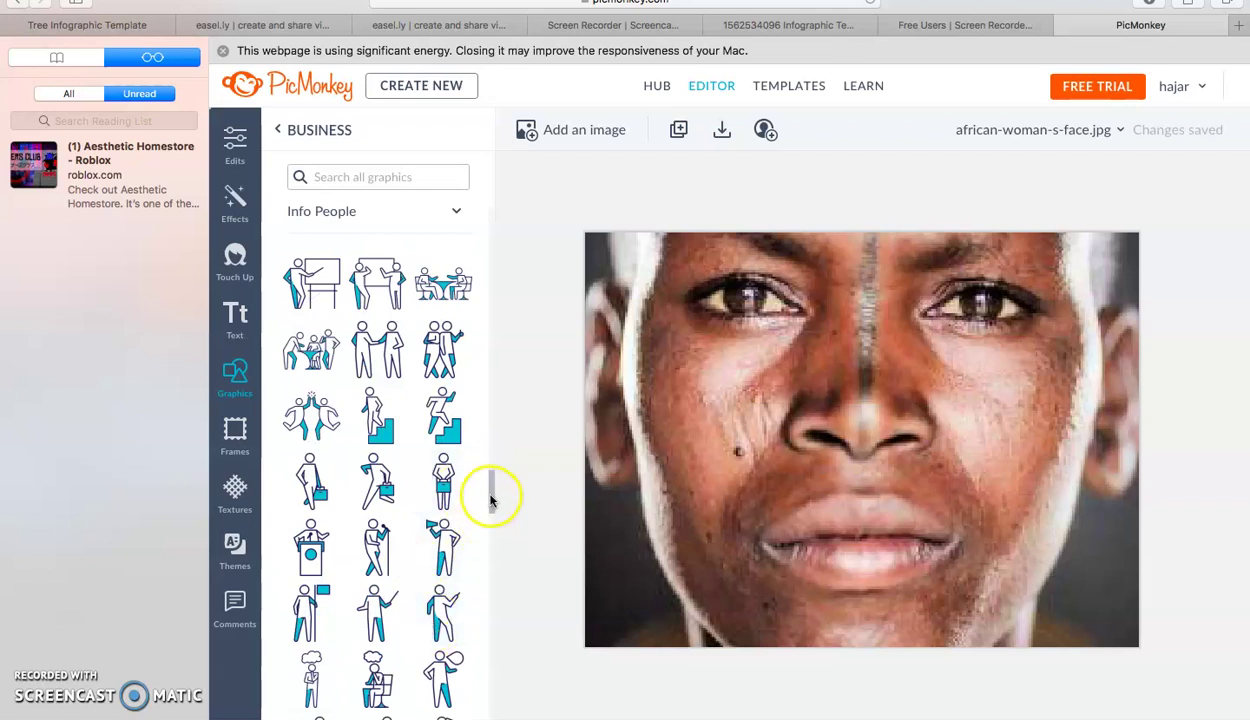
pyautogui.moveTo(491, 497); pyautogui.dragTo(491, 716)
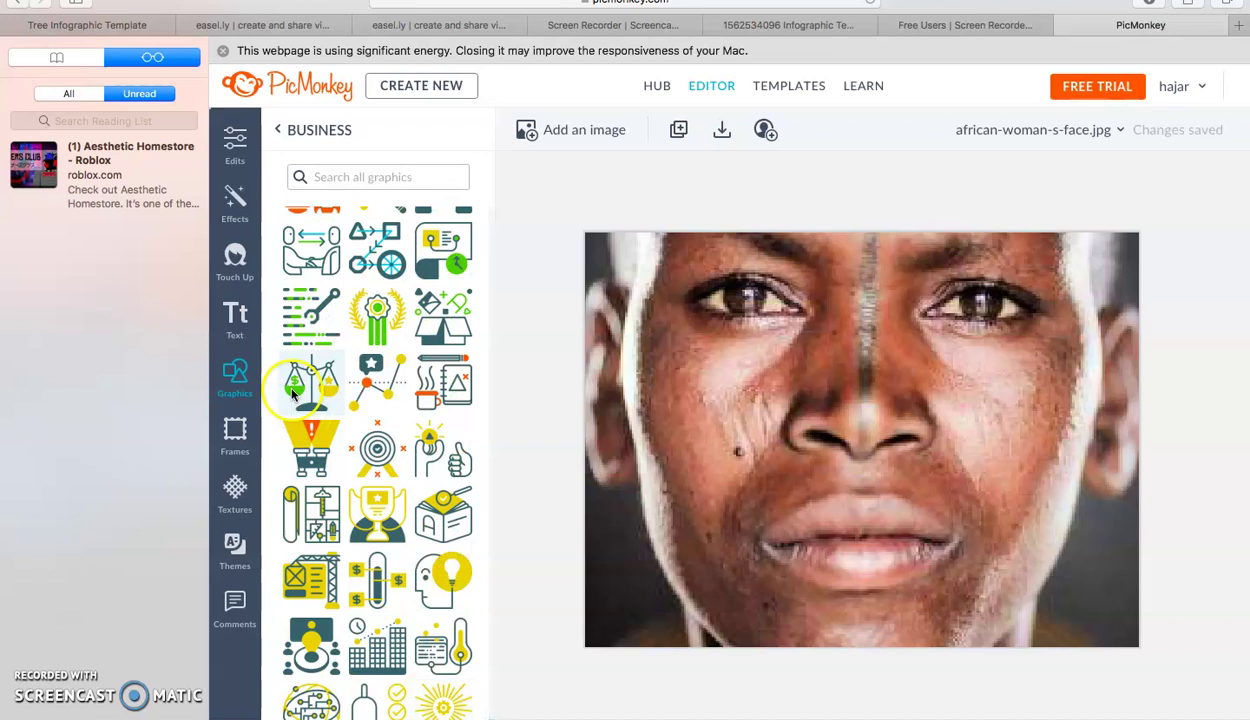
# Place the clapperboard graphic from the Social Media collection over the left half of the face.
pyautogui.click(229, 380)
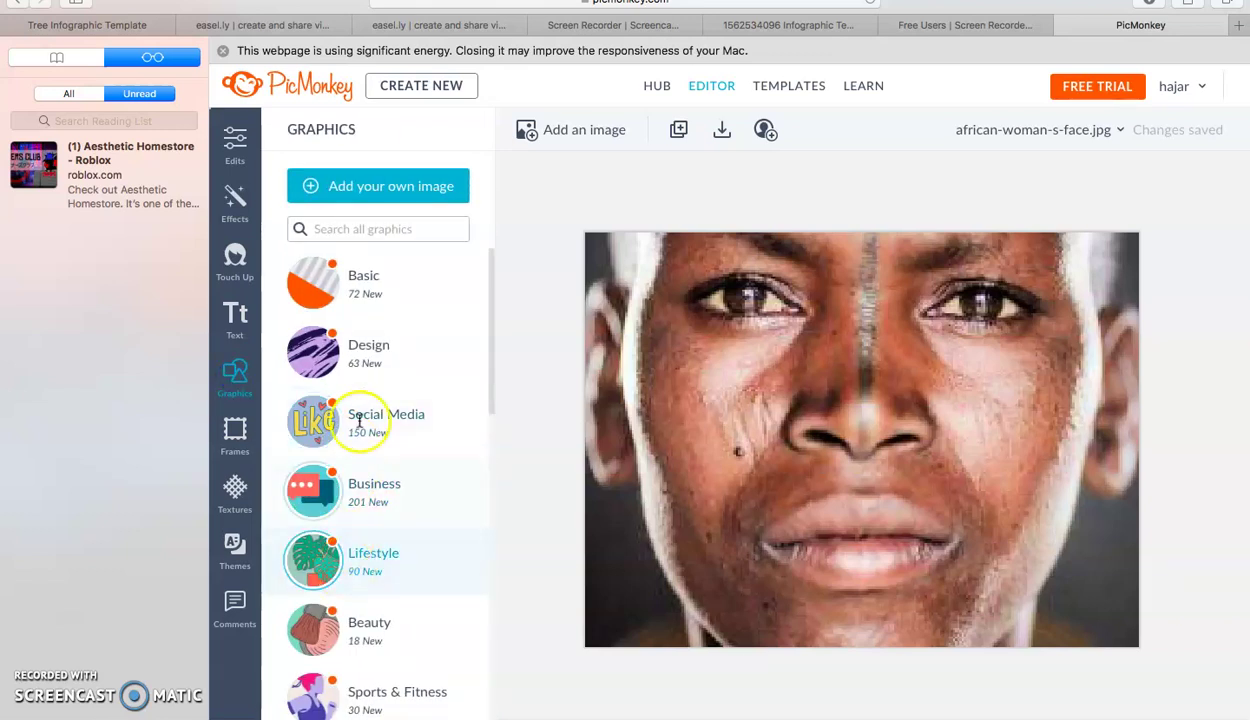
pyautogui.click(399, 413)
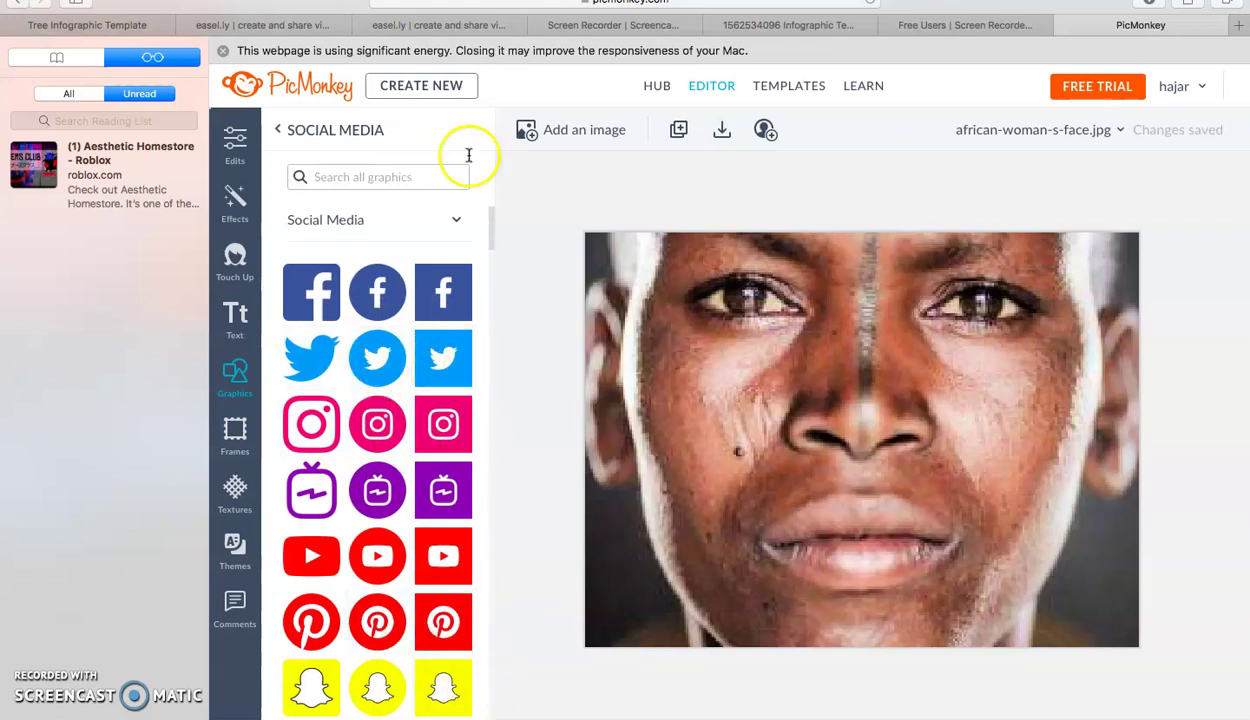
pyautogui.moveTo(492, 230); pyautogui.dragTo(501, 610)
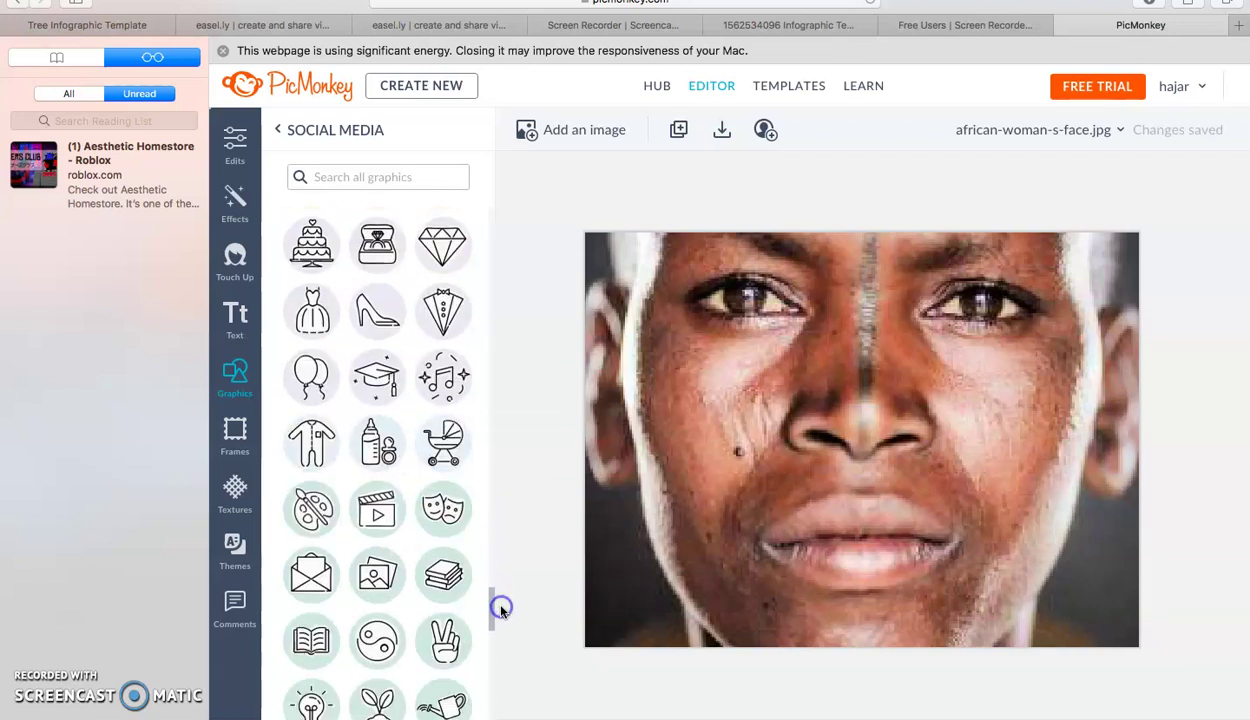
pyautogui.moveTo(393, 514); pyautogui.dragTo(679, 516)
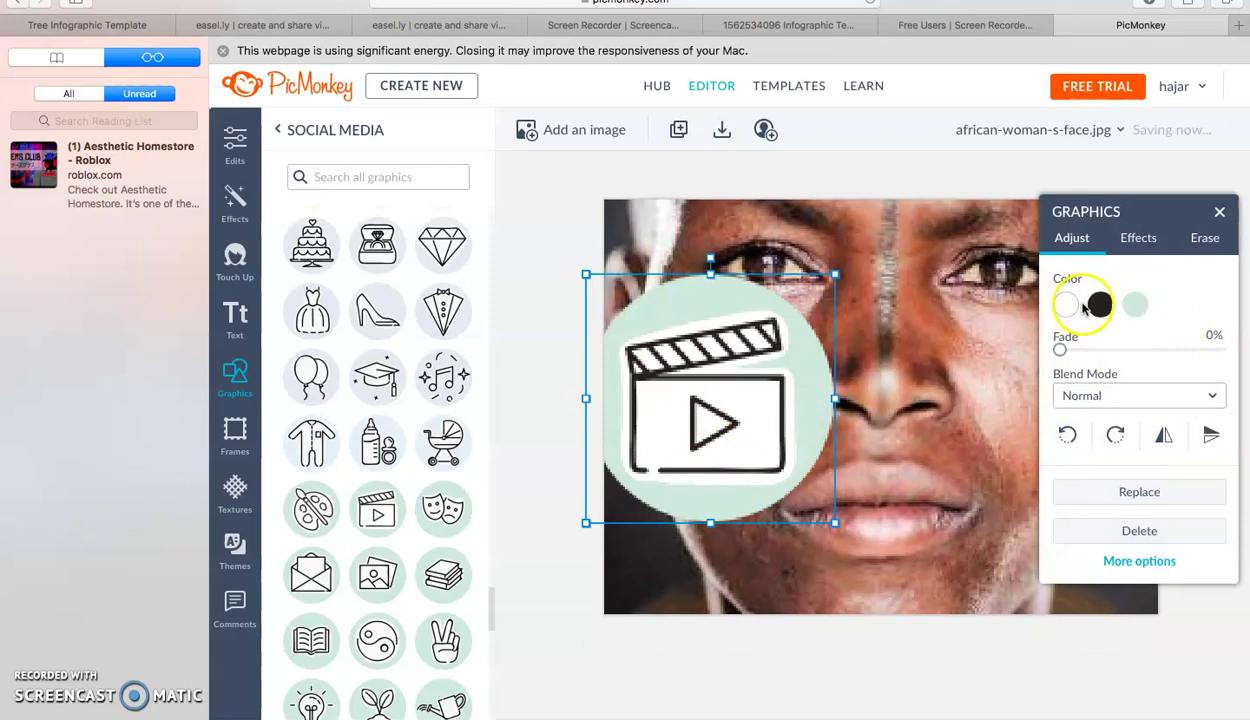
# Erase part of the clapperboard graphic's lower area with the eraser at size 46.
pyautogui.click(1137, 238)
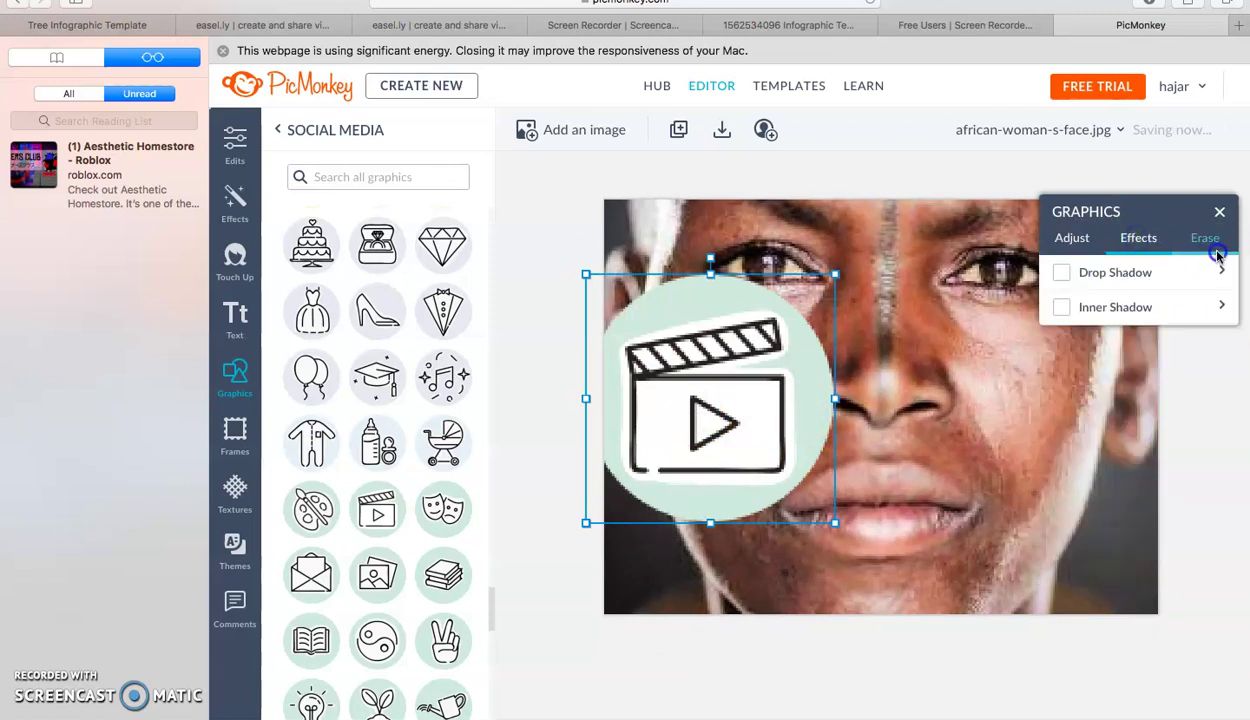
pyautogui.click(1210, 245)
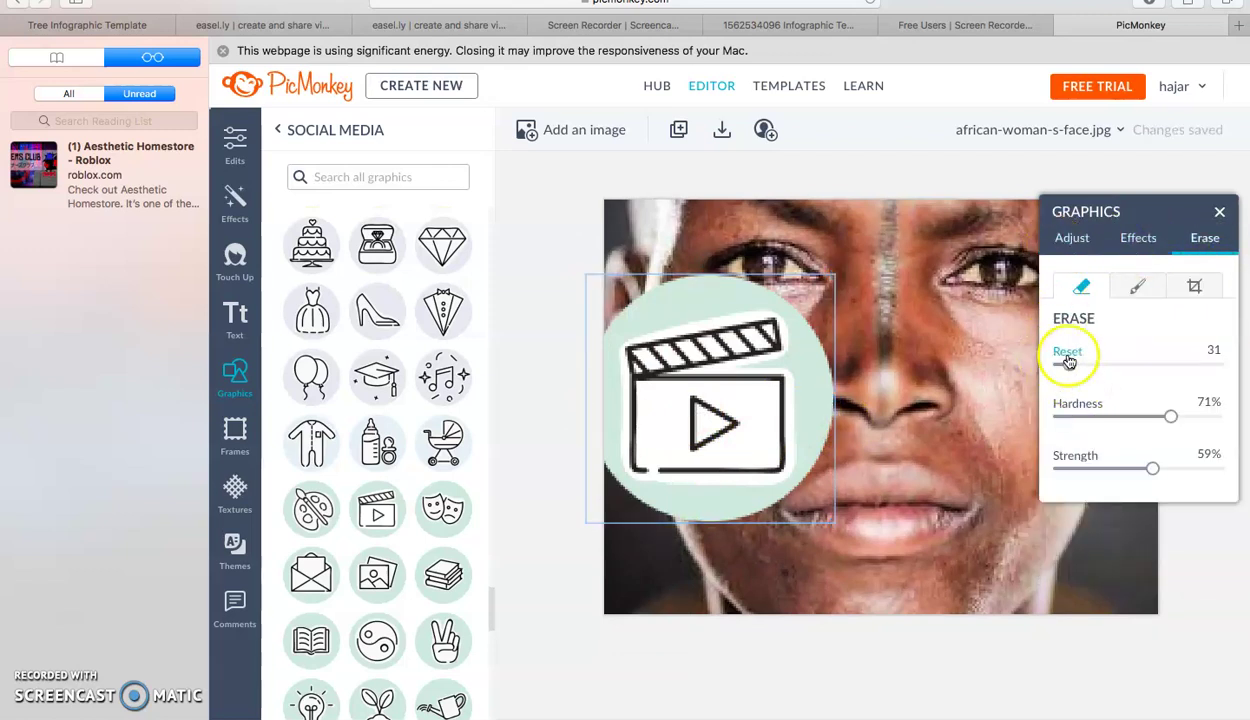
pyautogui.moveTo(1069, 364); pyautogui.dragTo(1074, 364)
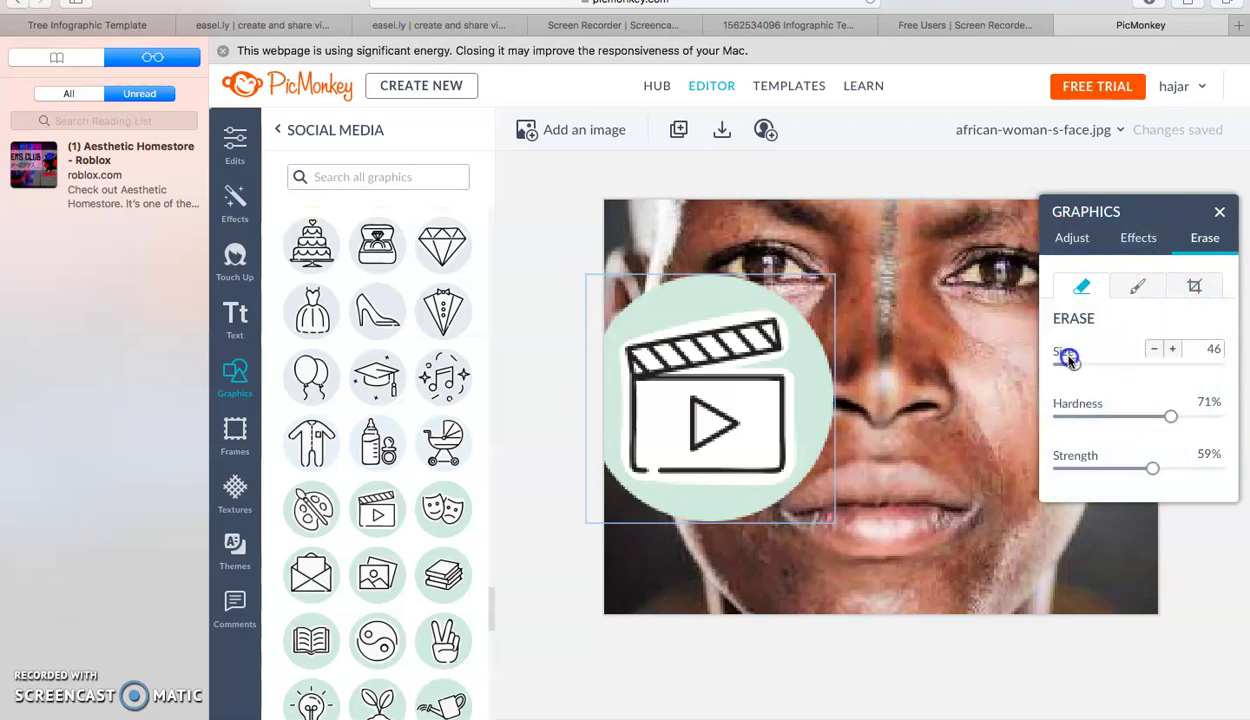
pyautogui.moveTo(731, 455)
pyautogui.mouseDown()
pyautogui.moveTo(745, 441)
pyautogui.moveTo(664, 497)
pyautogui.moveTo(636, 474)
pyautogui.moveTo(676, 467)
pyautogui.mouseUp()
# Restore the erased area of the clapperboard graphic with the size 46 brush.
pyautogui.click(1153, 289)
pyautogui.moveTo(735, 430)
pyautogui.mouseDown()
pyautogui.moveTo(748, 455)
pyautogui.moveTo(731, 469)
pyautogui.moveTo(702, 461)
pyautogui.mouseUp()
pyautogui.moveTo(612, 478); pyautogui.dragTo(632, 470)
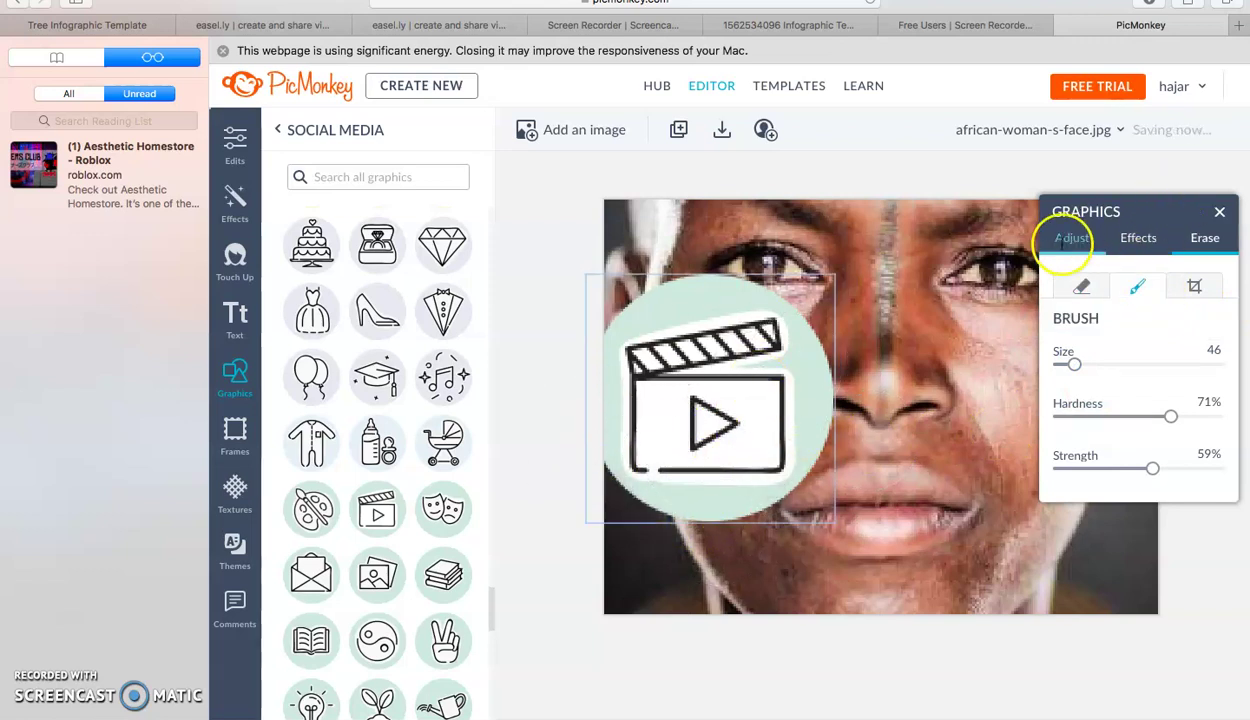
# Delete the clapperboard graphic and add the baby bottle and pacifier graphic from the Social Media collection.
pyautogui.click(1068, 240)
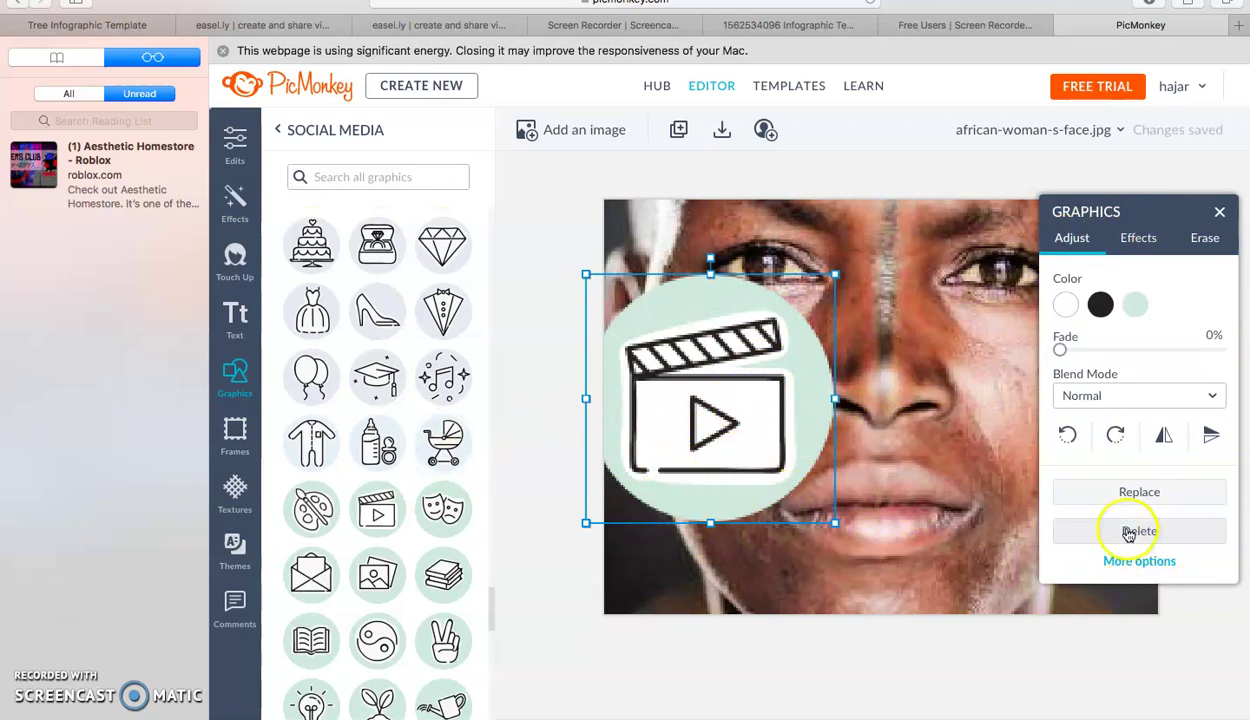
pyautogui.click(1135, 531)
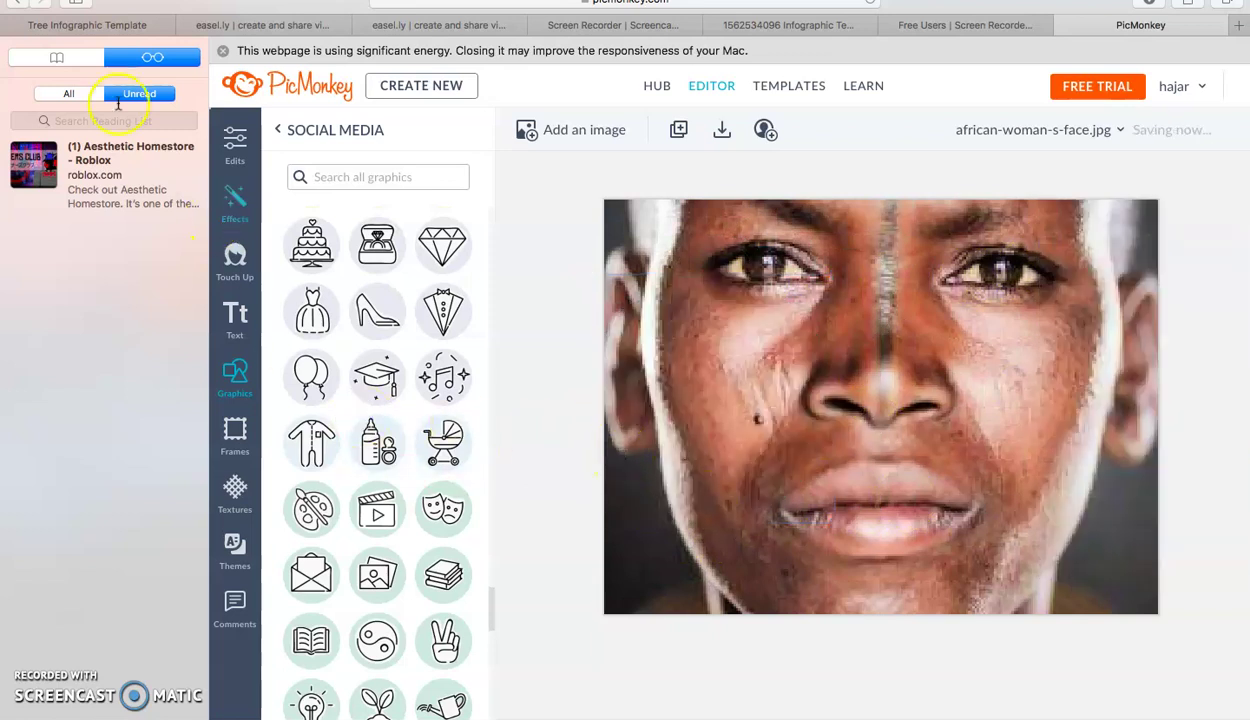
pyautogui.click(377, 440)
# Browse the Beauty graphics, from Brows & Lashes to Cosmetics.
pyautogui.click(240, 378)
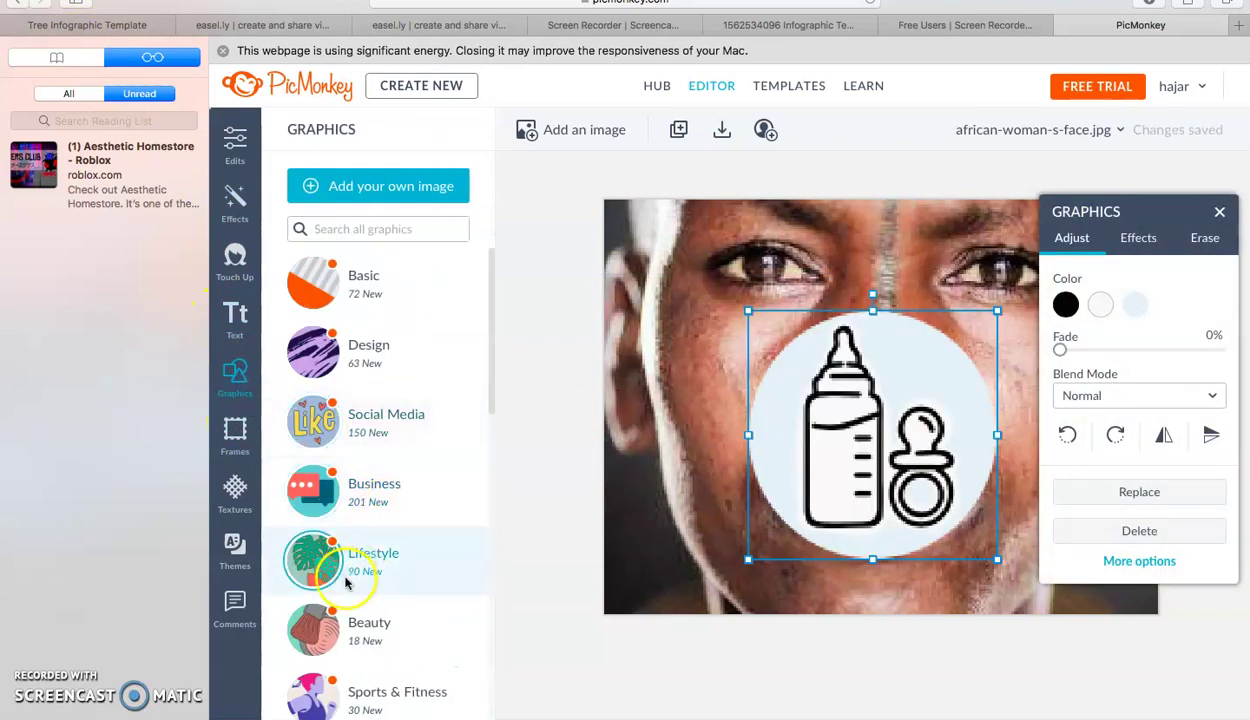
pyautogui.click(366, 612)
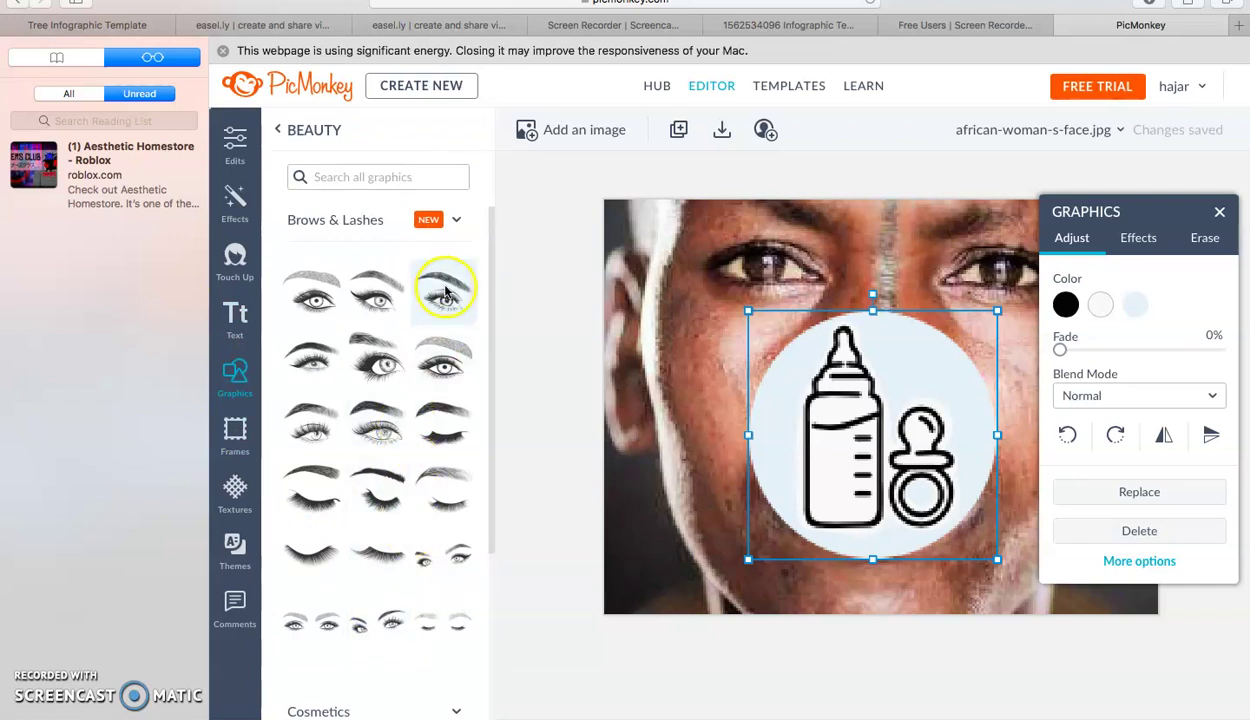
pyautogui.moveTo(493, 515); pyautogui.dragTo(493, 718)
pyautogui.scroll(5, 469, 494)
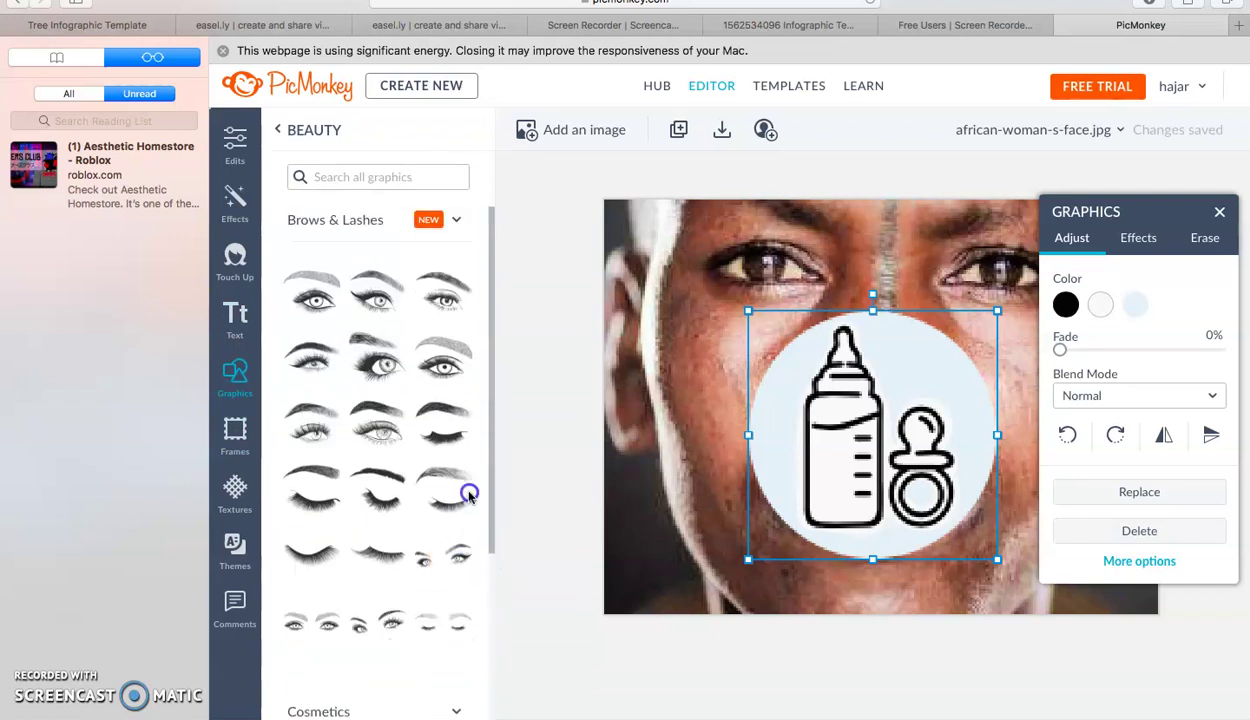
pyautogui.scroll(-5, 480, 357)
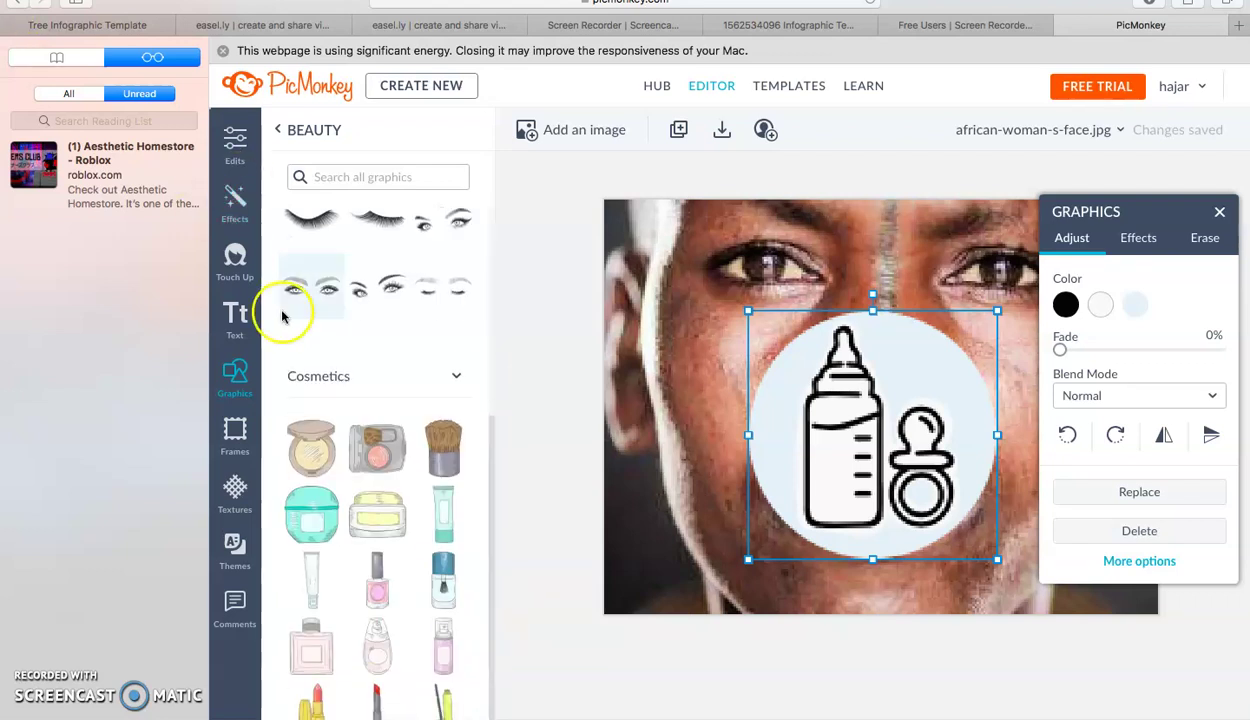
# Browse the Nature graphics, from the tropical flowers through the leaves to the branch garlands.
pyautogui.click(236, 382)
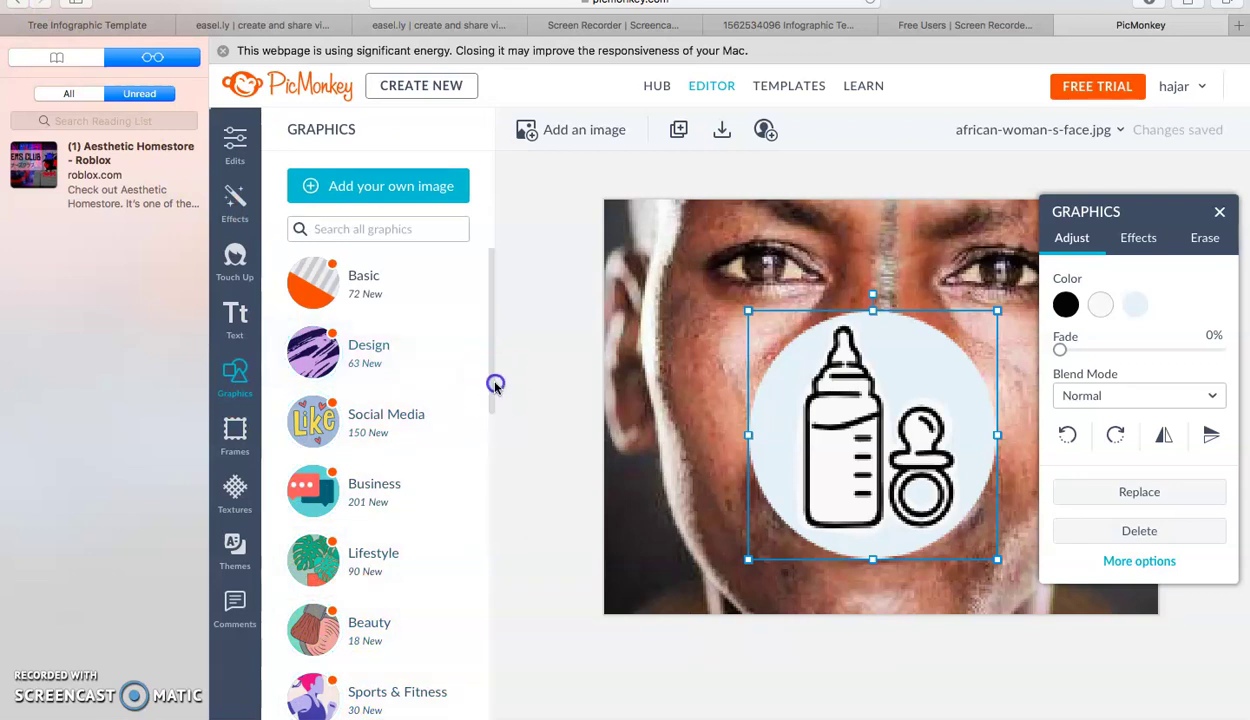
pyautogui.moveTo(489, 407); pyautogui.dragTo(497, 718)
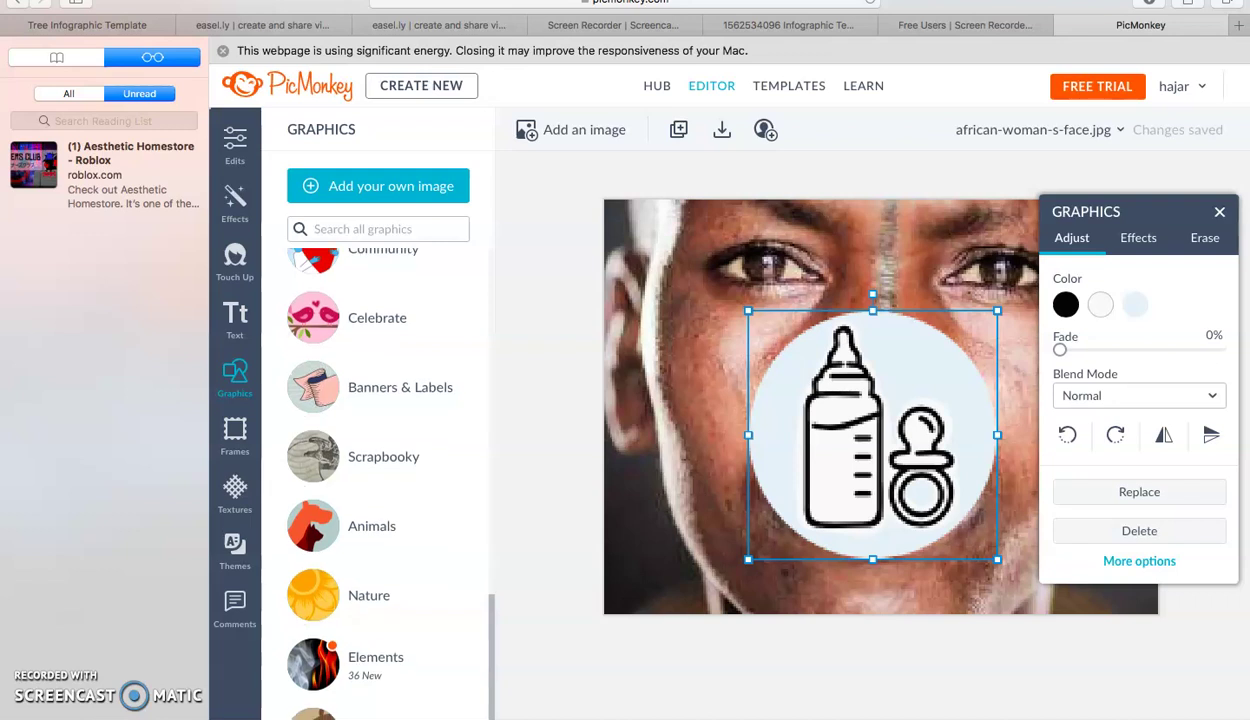
pyautogui.scroll(-1, 441, 664)
pyautogui.click(365, 588)
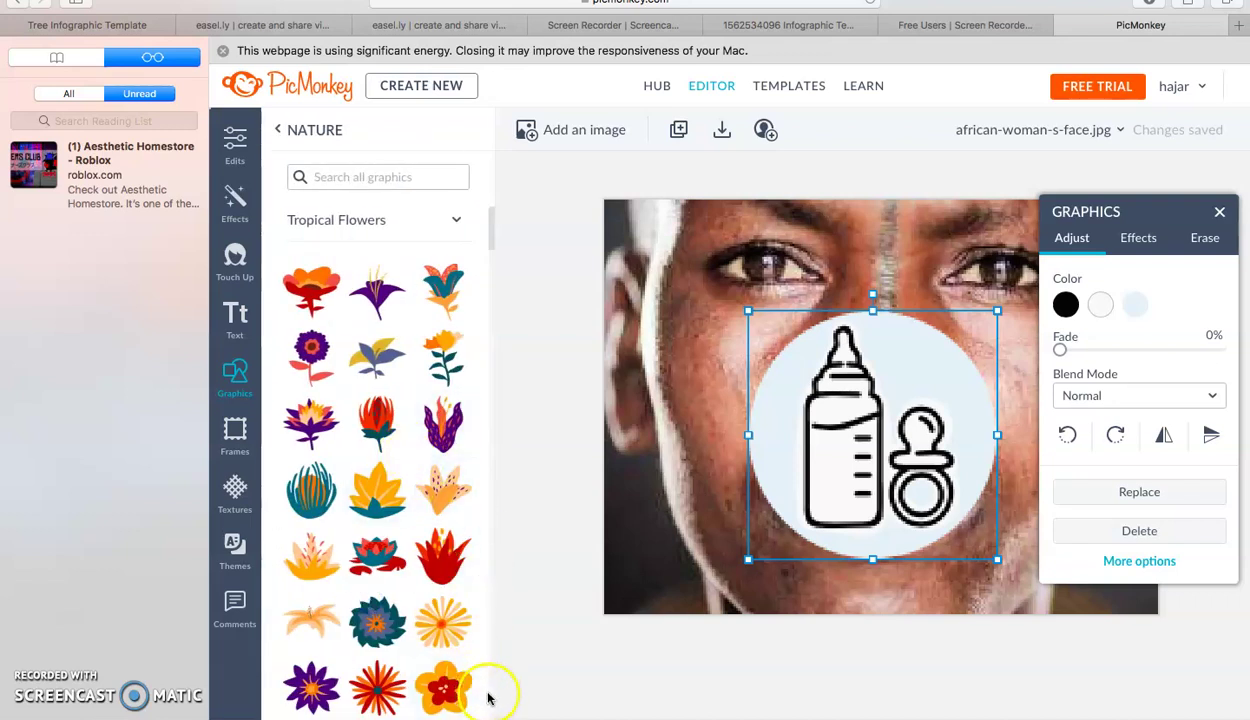
pyautogui.scroll(-10, 490, 690)
pyautogui.scroll(-8, 492, 701)
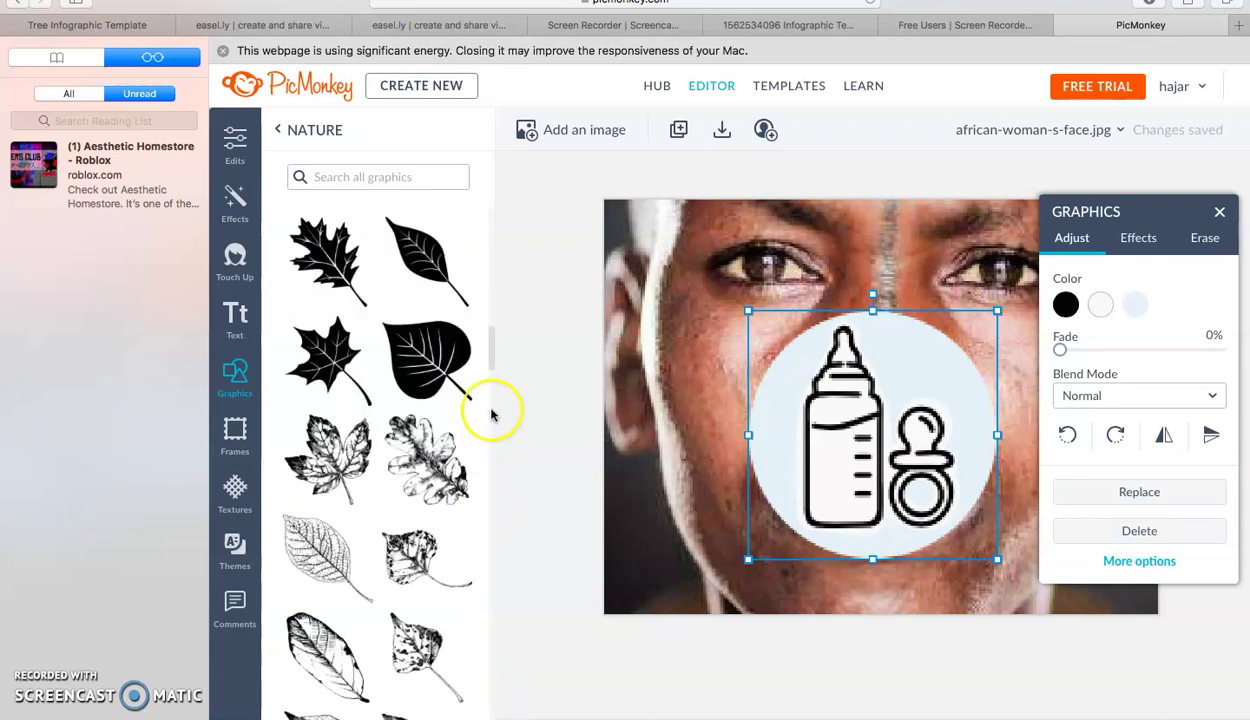
pyautogui.moveTo(490, 355); pyautogui.dragTo(494, 385)
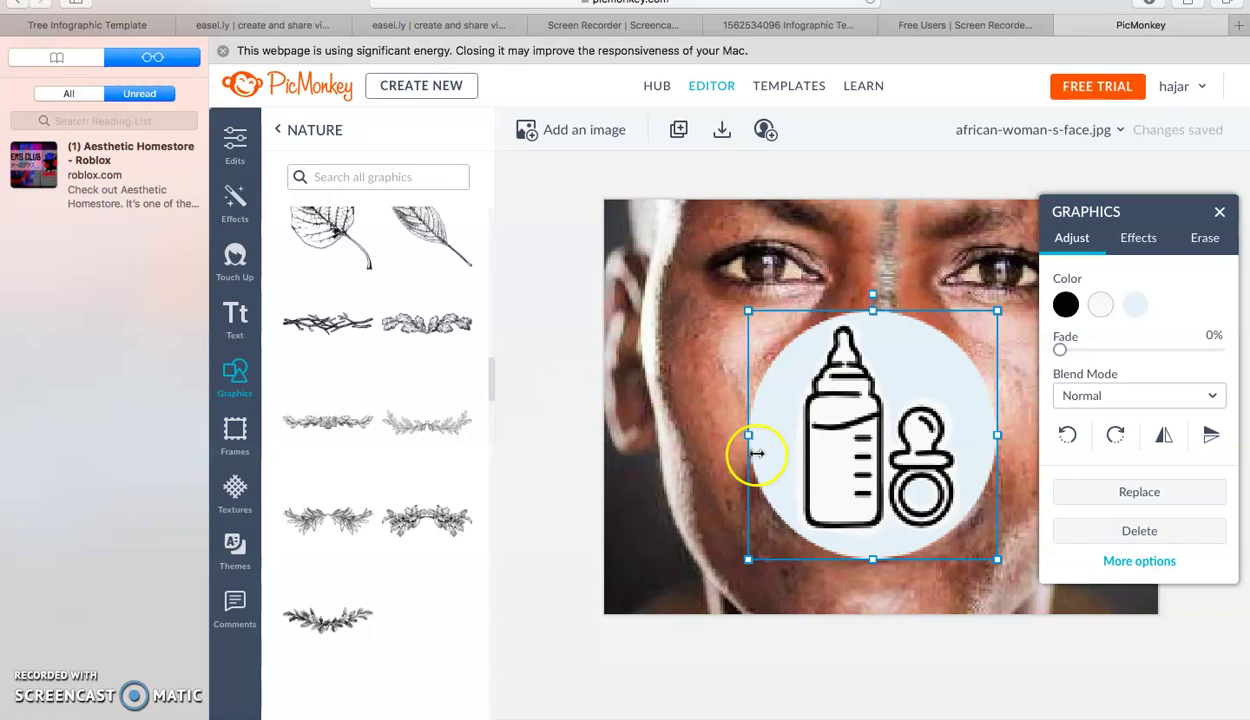
# Delete the baby bottle and pacifier graphic from the photo.
pyautogui.click(1115, 516)
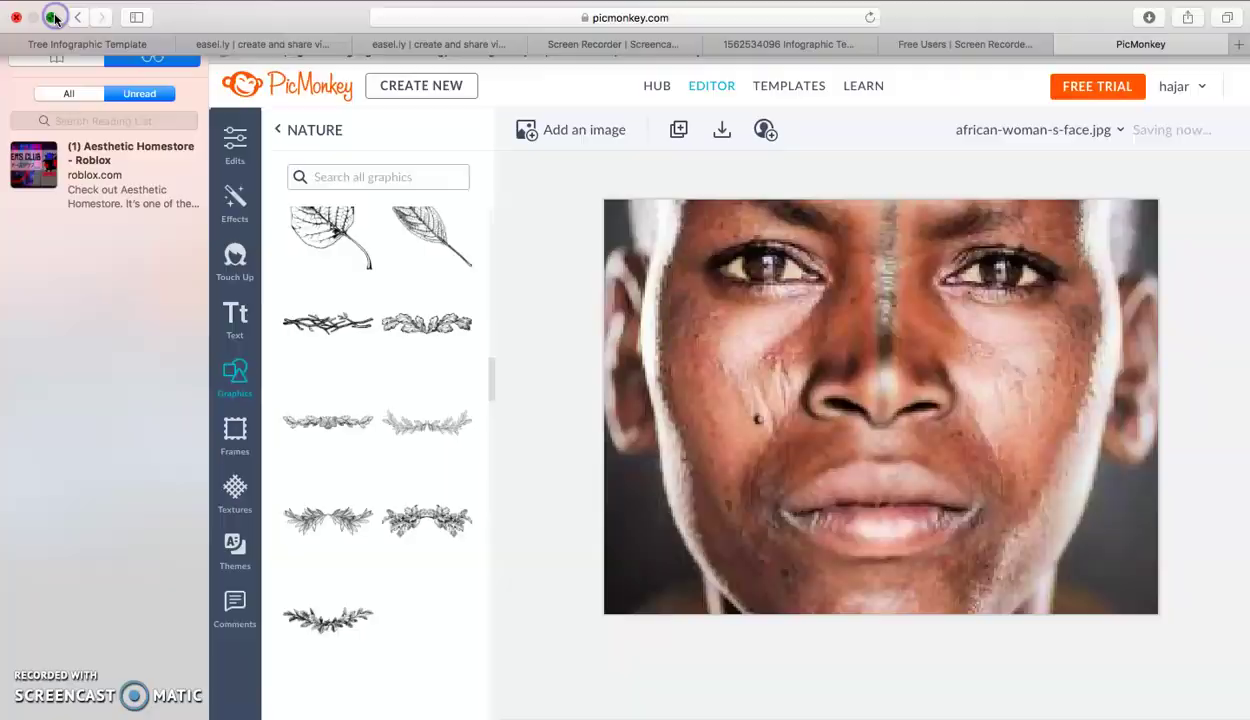
pyautogui.click(55, 17)
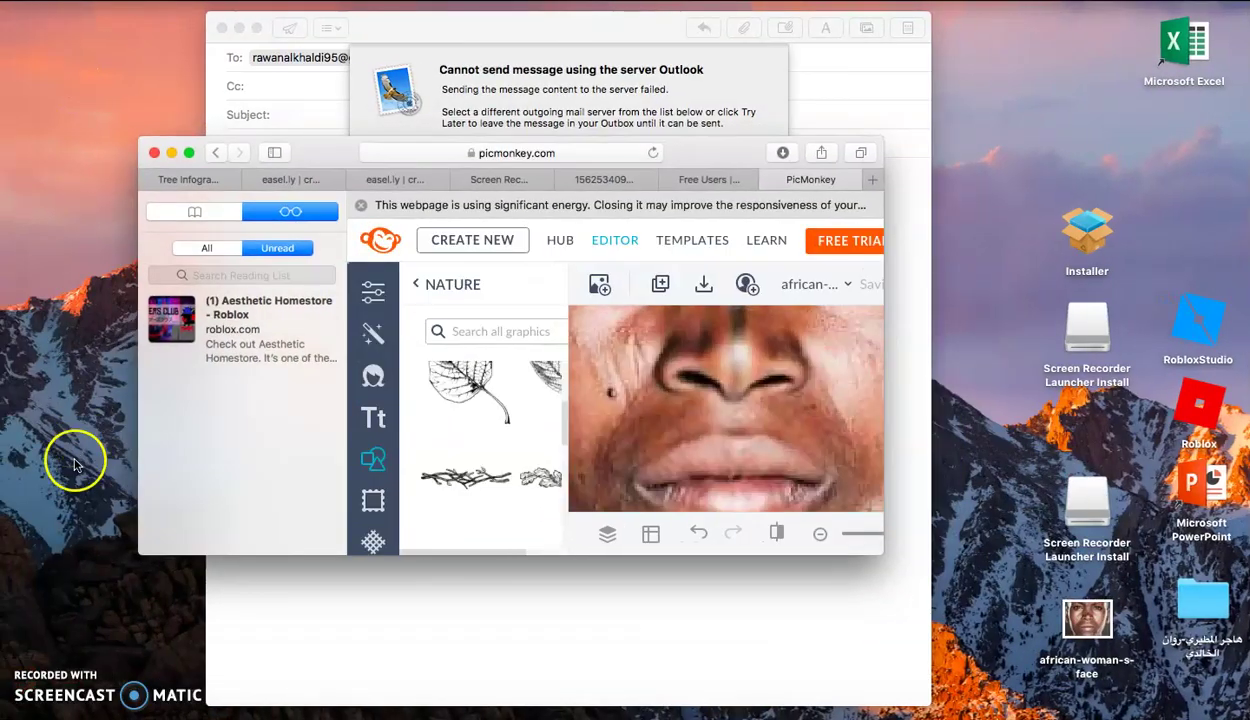
pyautogui.click(188, 152)
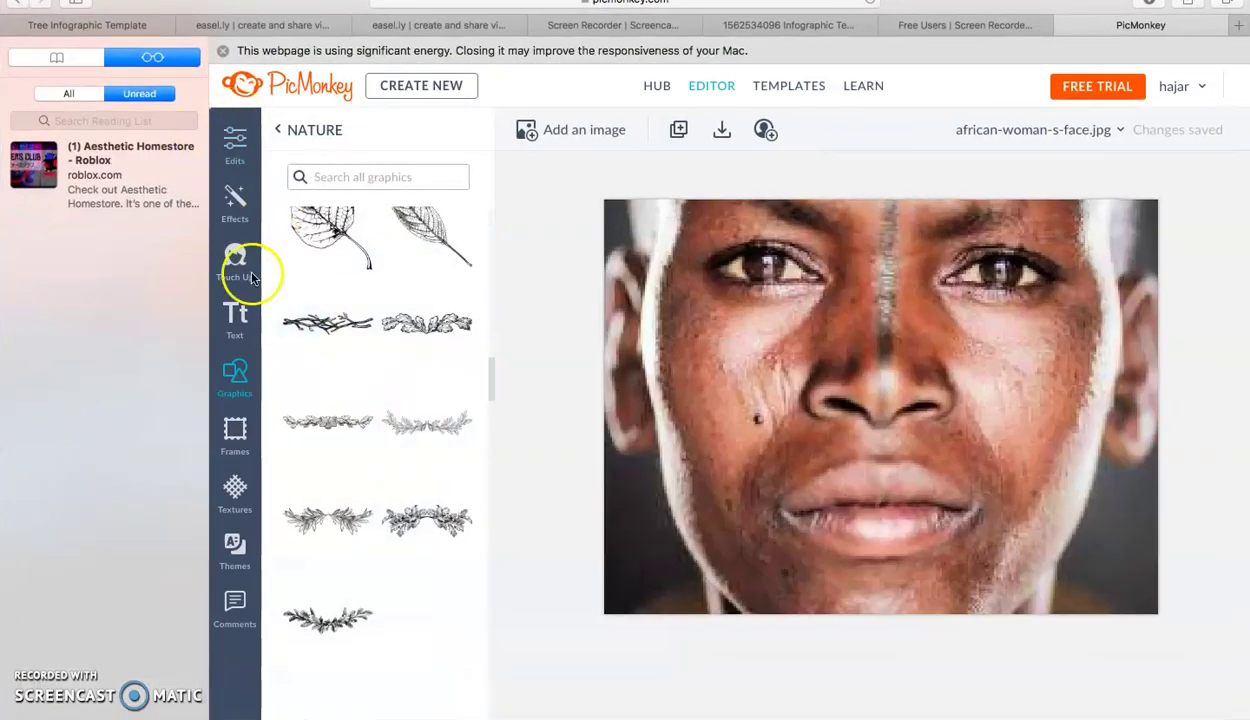
# Add a circular Shape Cutouts frame to the photo and try several positions, ending near the centre of the face.
pyautogui.click(235, 433)
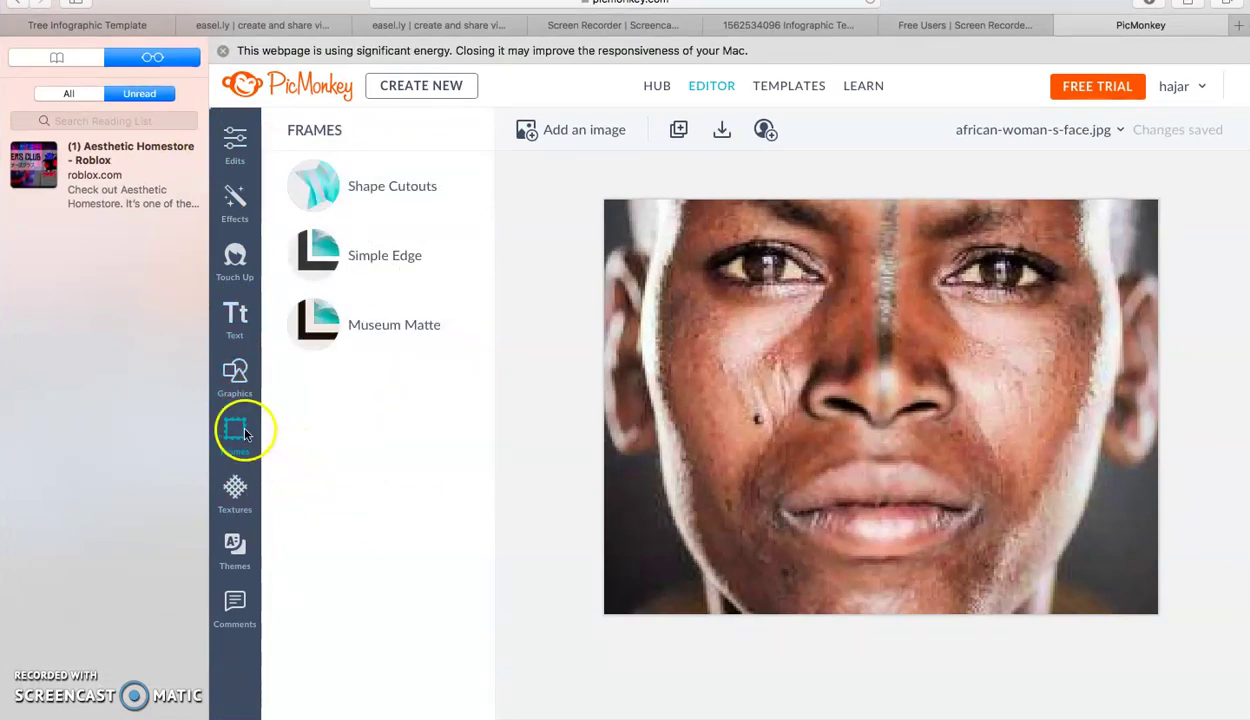
pyautogui.click(401, 199)
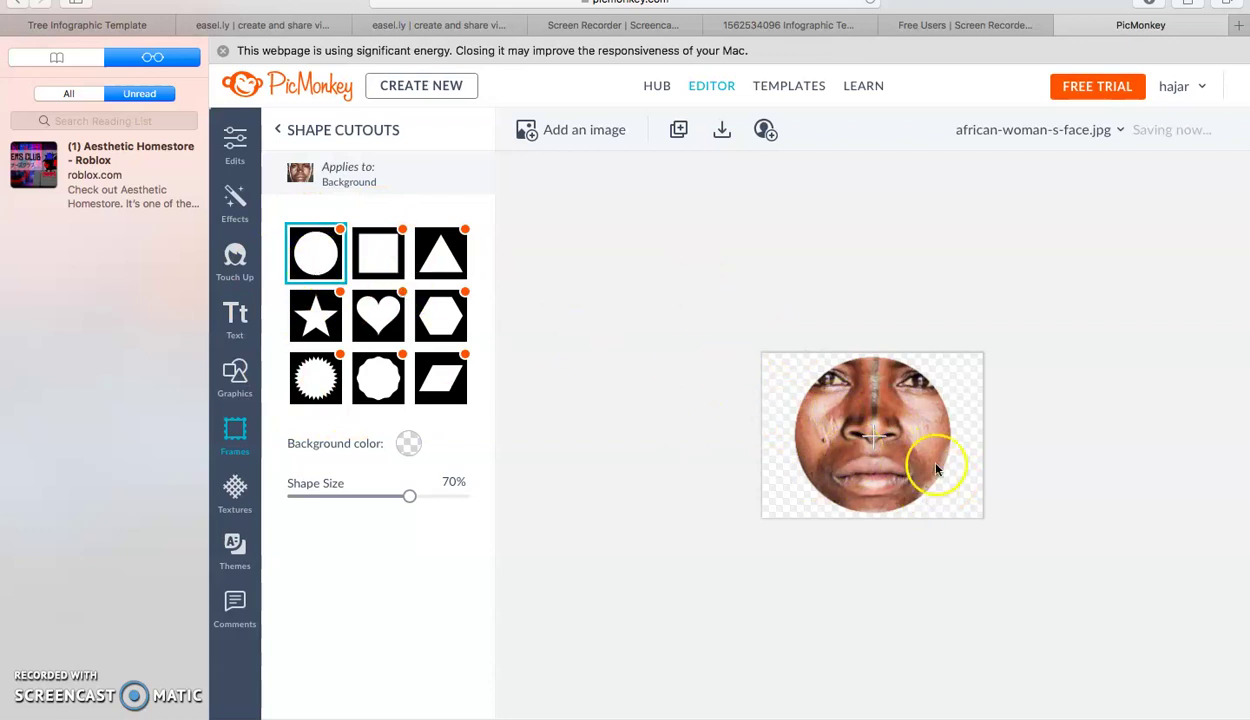
pyautogui.moveTo(873, 440); pyautogui.dragTo(834, 429)
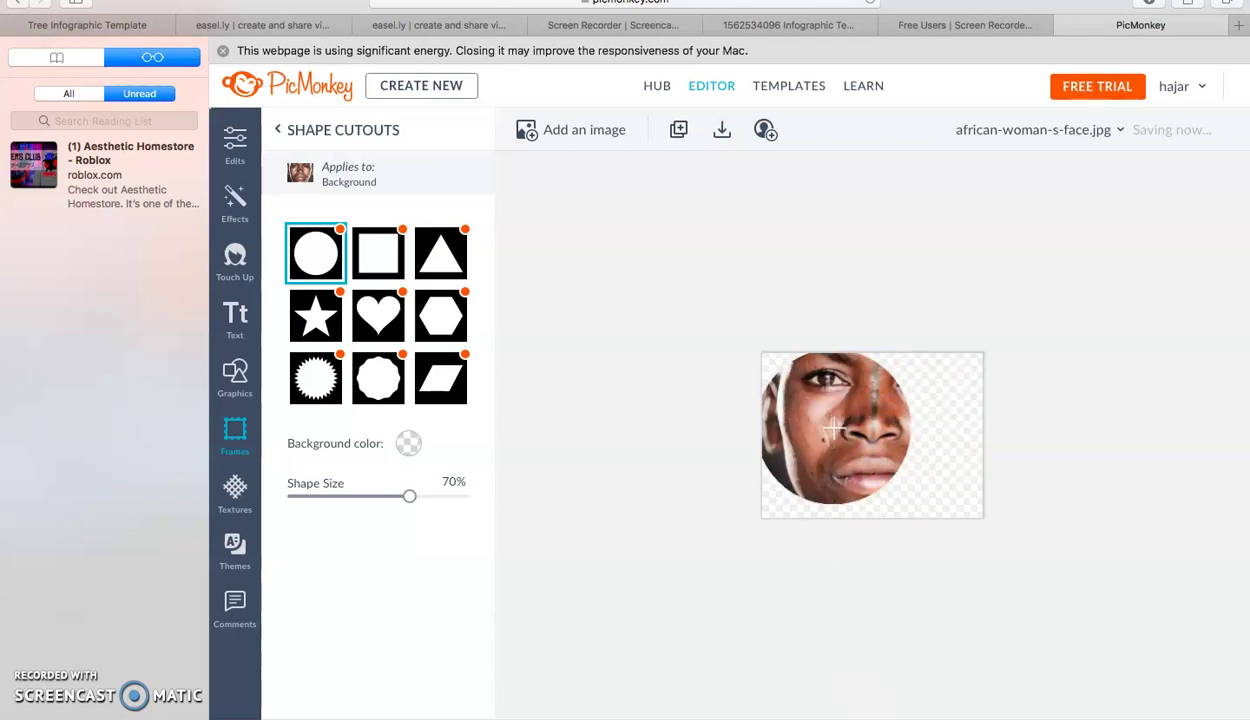
pyautogui.scroll(3, 833, 428)
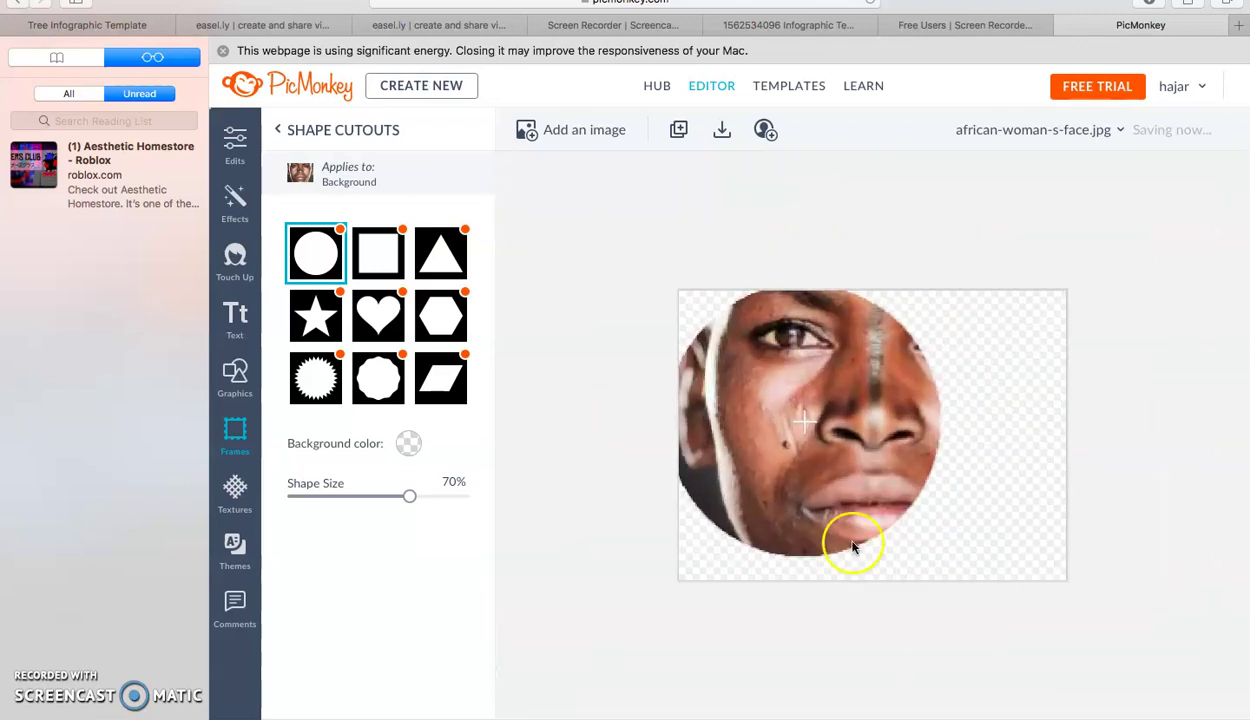
pyautogui.moveTo(806, 447); pyautogui.dragTo(862, 447)
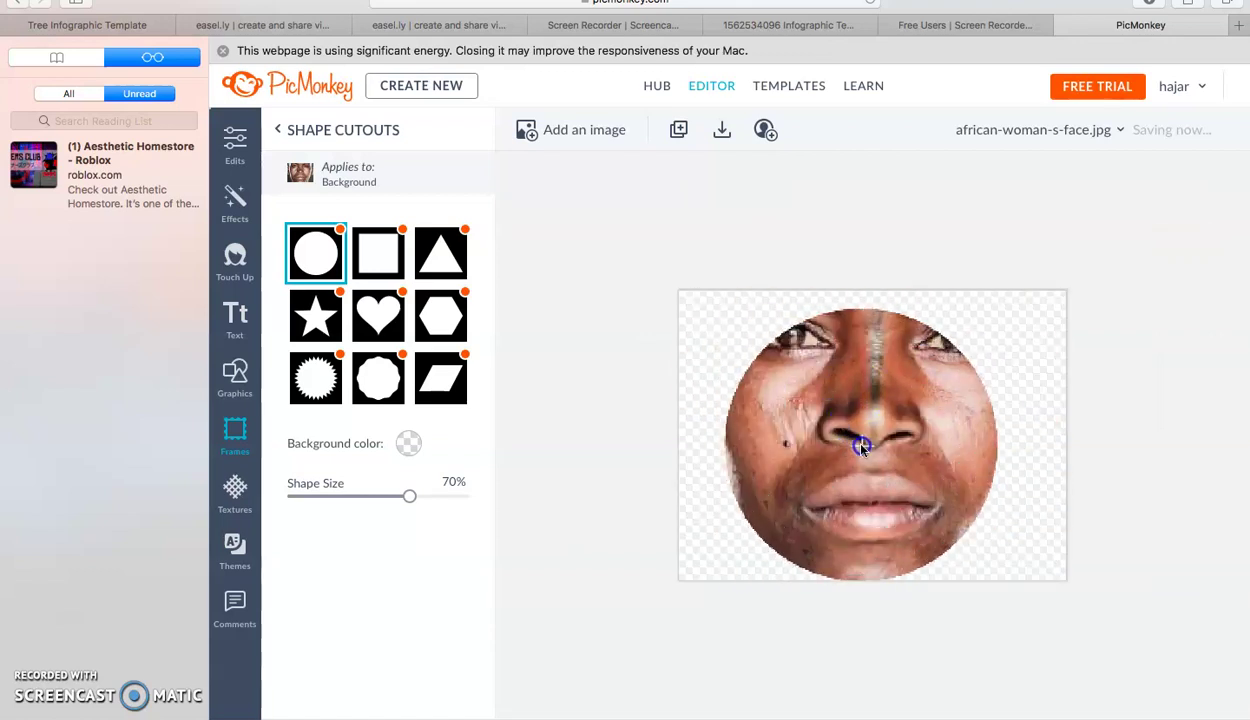
pyautogui.moveTo(688, 577); pyautogui.dragTo(691, 575)
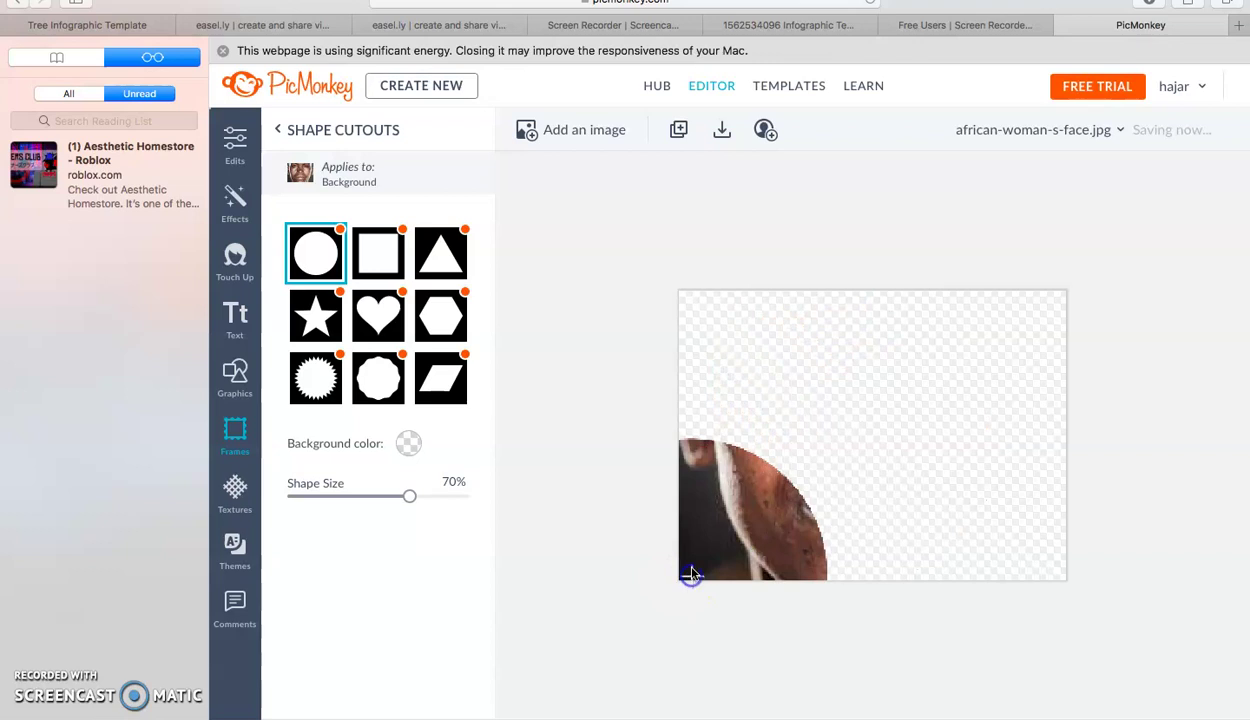
pyautogui.moveTo(740, 515); pyautogui.dragTo(884, 432)
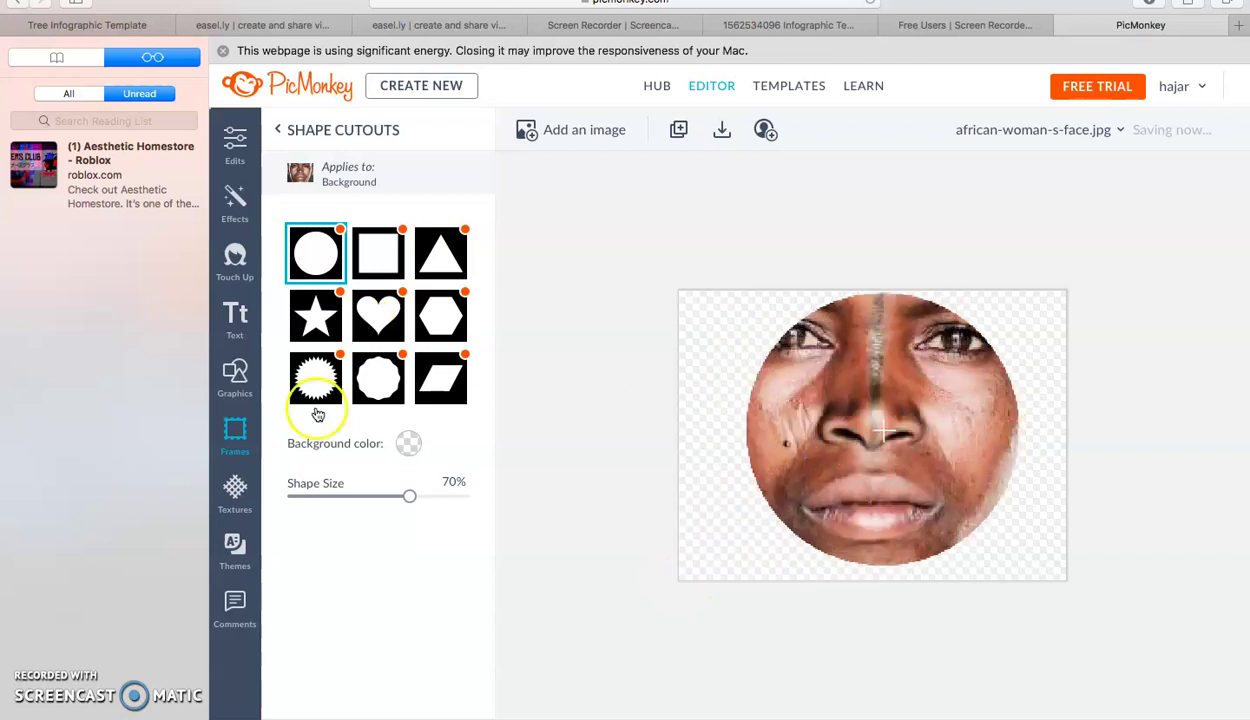
# Set the cutout's shape size to 100% and its background color to light purple from the Rainbow palette.
pyautogui.moveTo(411, 502); pyautogui.dragTo(480, 513)
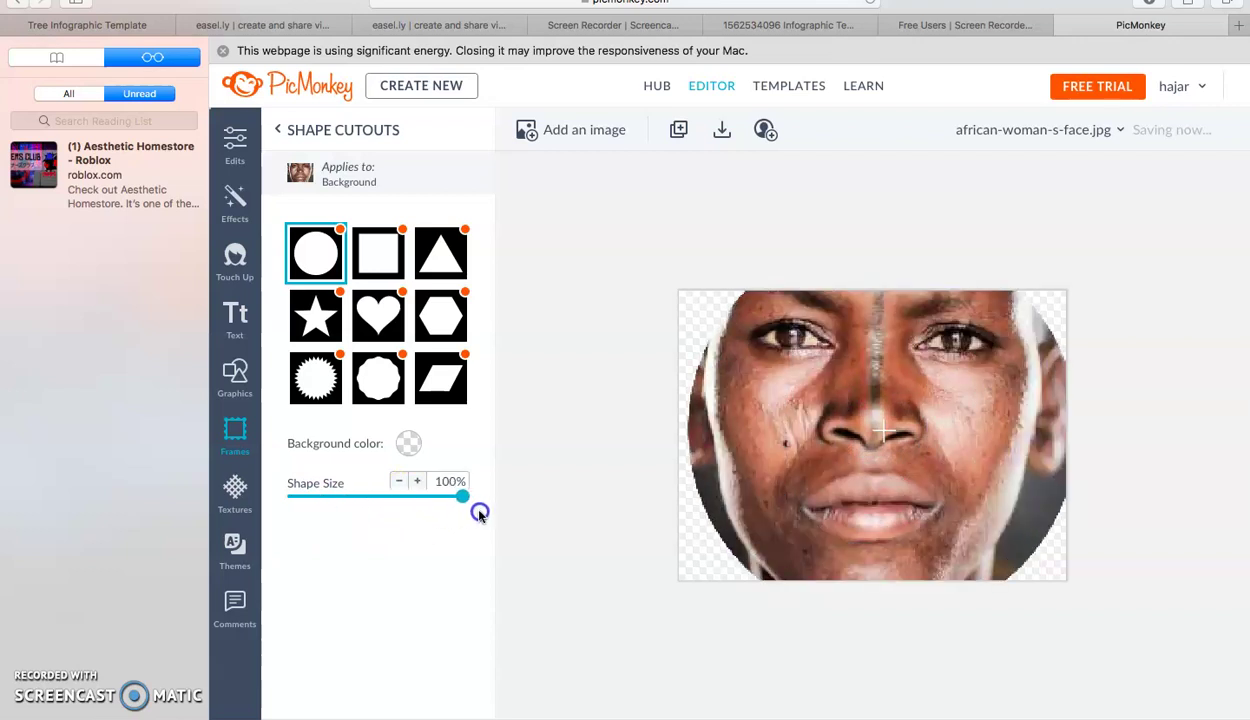
pyautogui.click(409, 440)
pyautogui.click(589, 454)
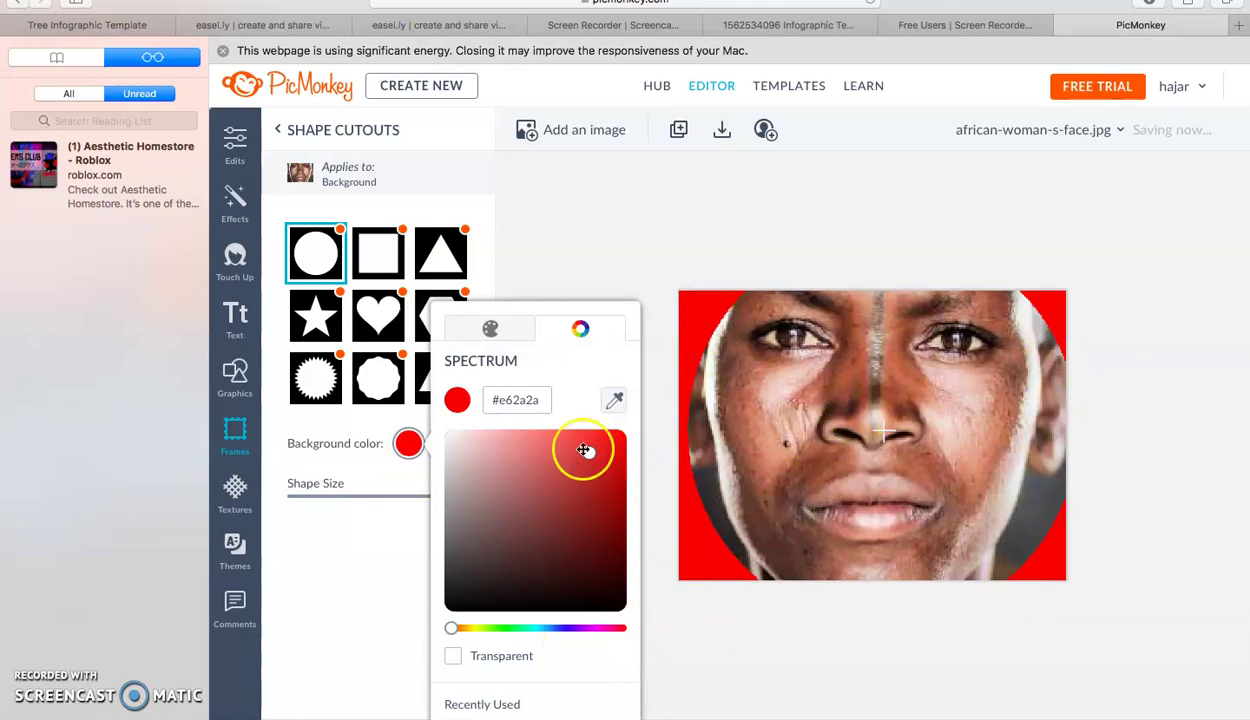
pyautogui.click(466, 333)
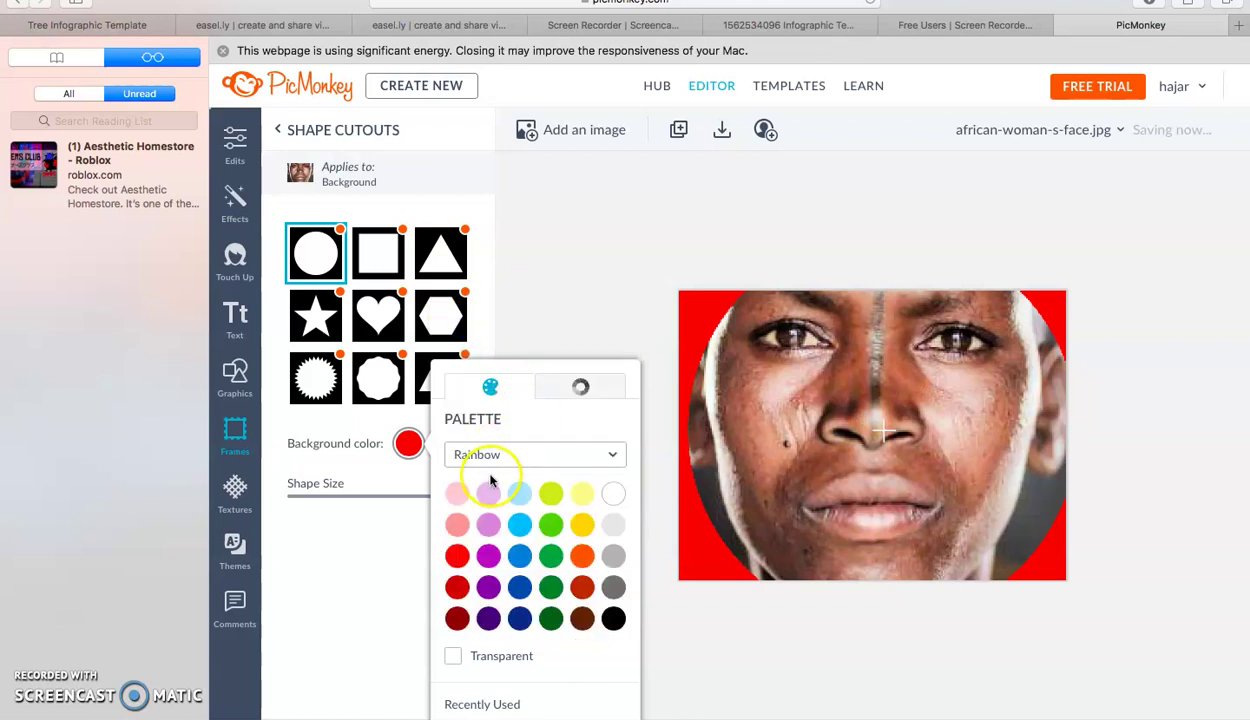
pyautogui.click(489, 494)
pyautogui.click(581, 251)
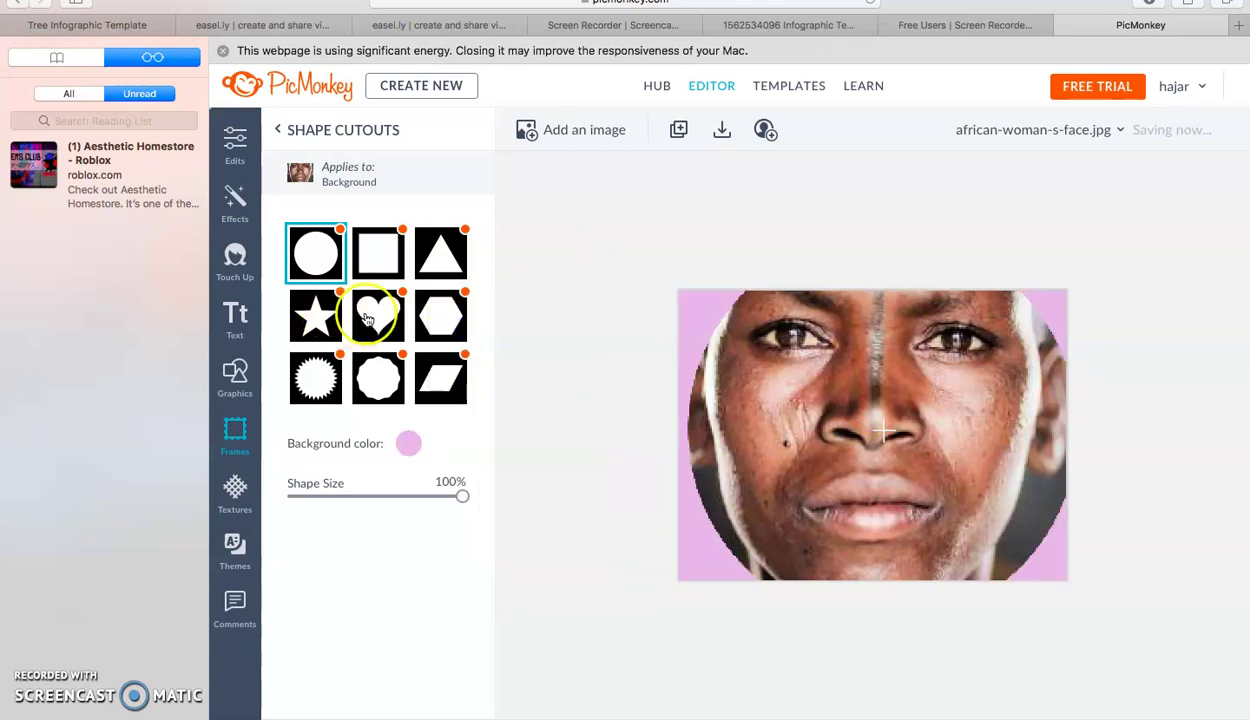
# Change the cutout to a heart, center it just below the nose, and apply the Shape Cutouts frame.
pyautogui.click(370, 318)
pyautogui.moveTo(881, 422); pyautogui.dragTo(871, 450)
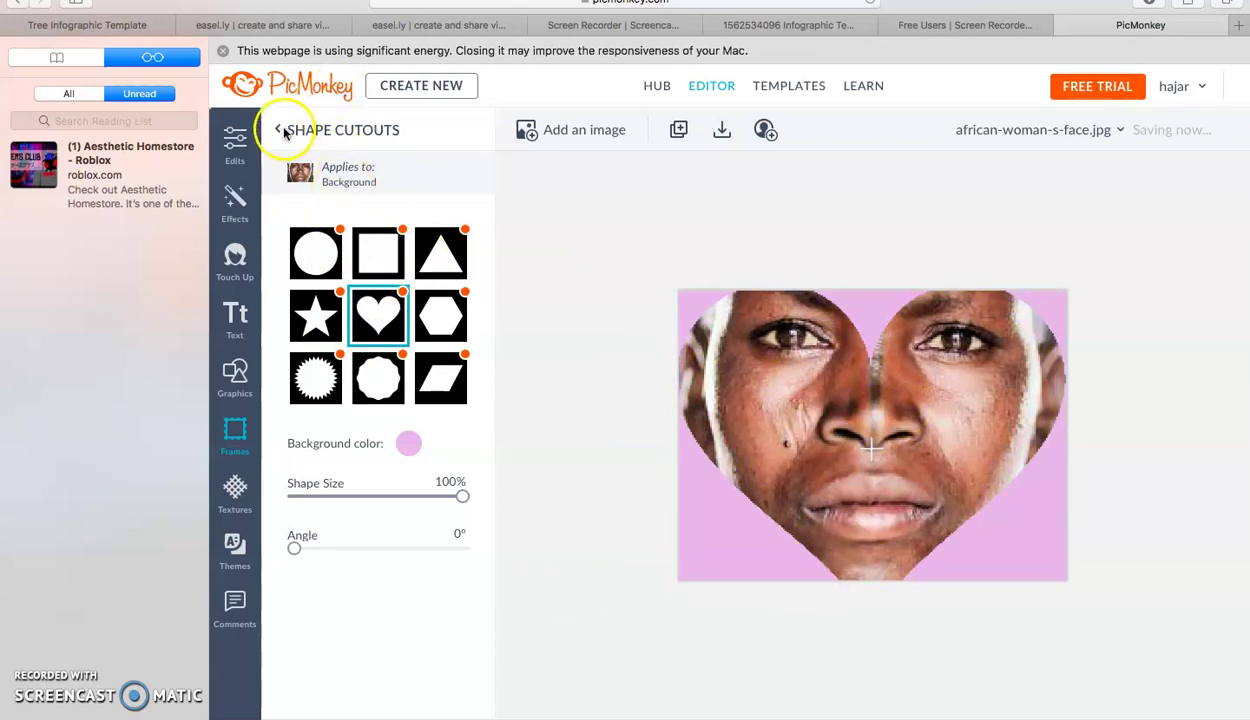
pyautogui.click(279, 130)
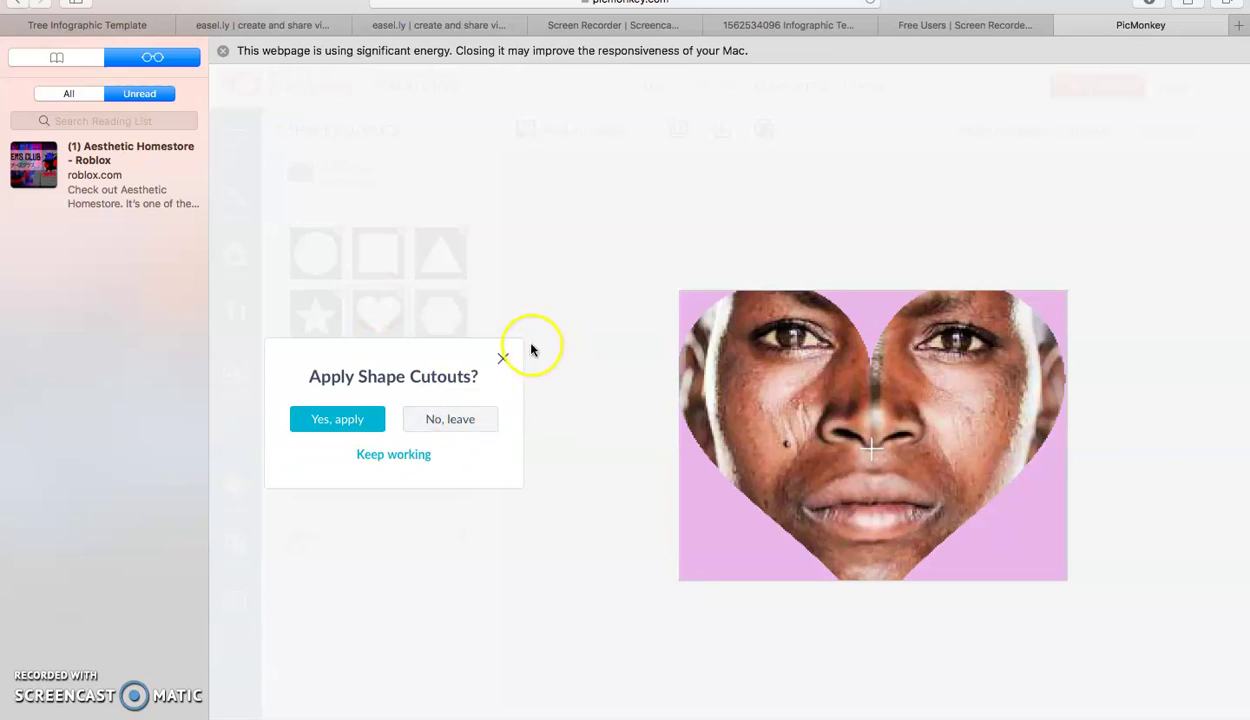
pyautogui.click(323, 425)
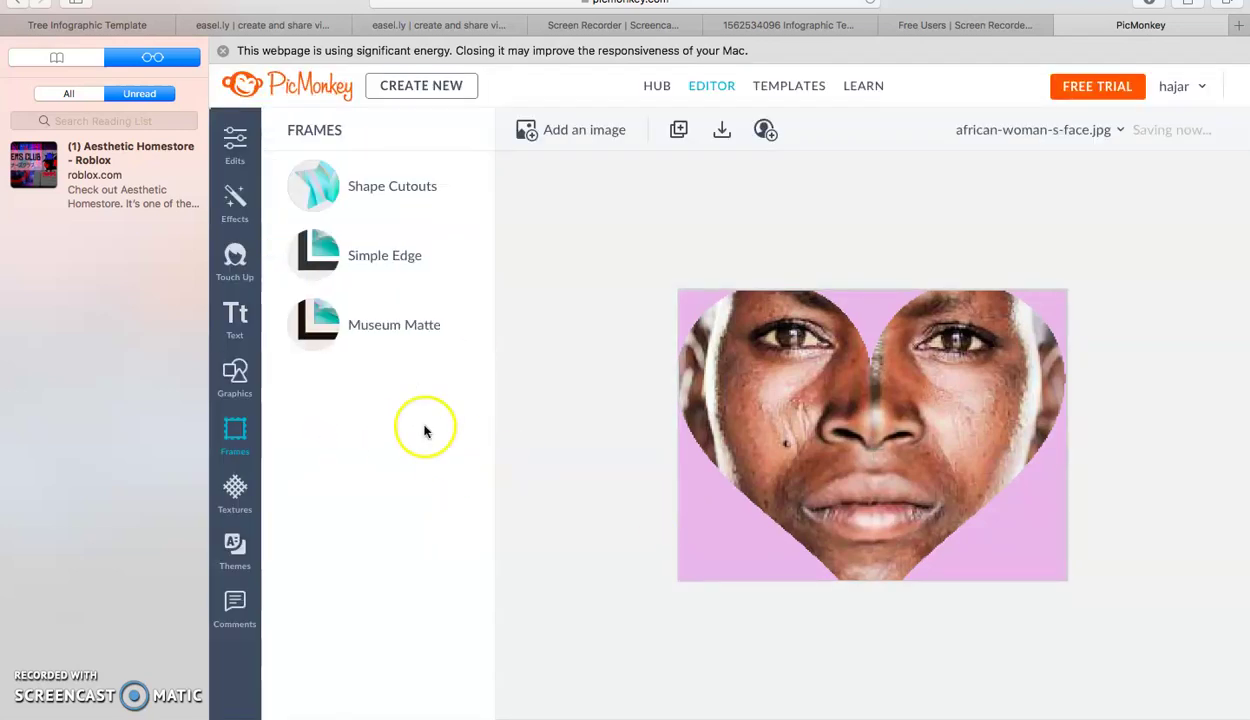
# Add a Simple Edge frame and give its outer border a thickness of 33 and a dark red color.
pyautogui.click(403, 256)
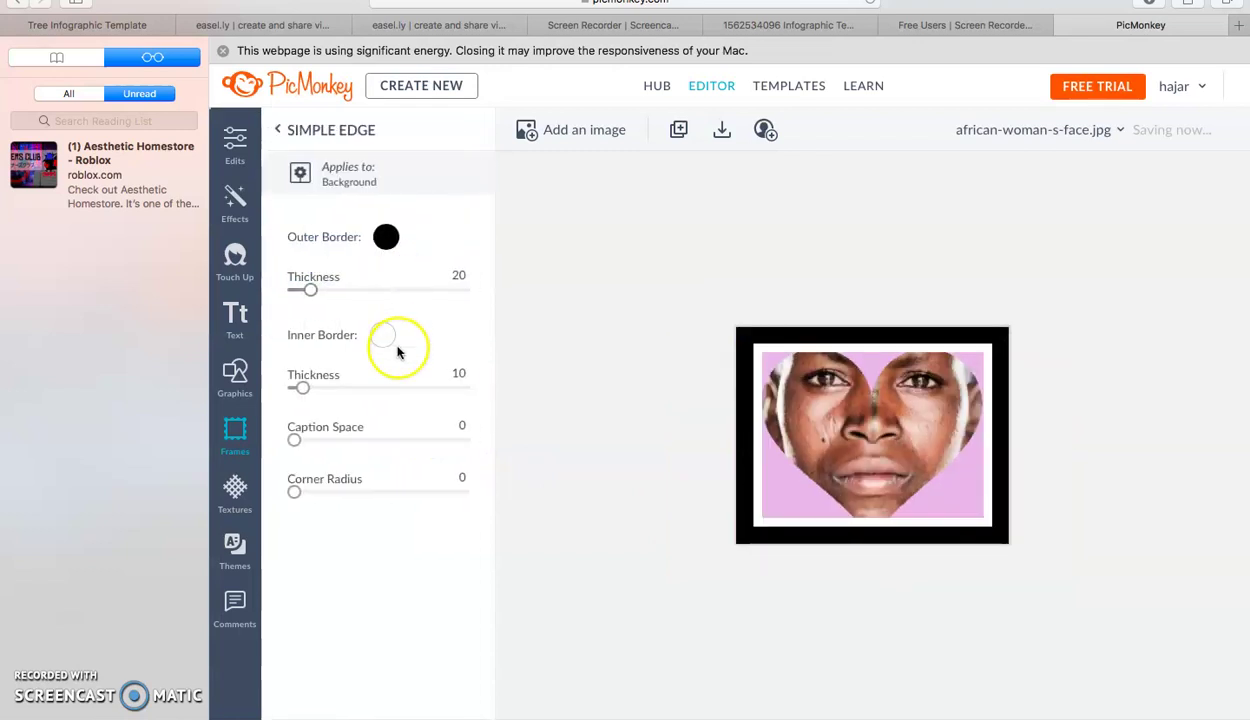
pyautogui.moveTo(308, 291)
pyautogui.mouseDown()
pyautogui.moveTo(488, 287)
pyautogui.moveTo(288, 291)
pyautogui.mouseUp()
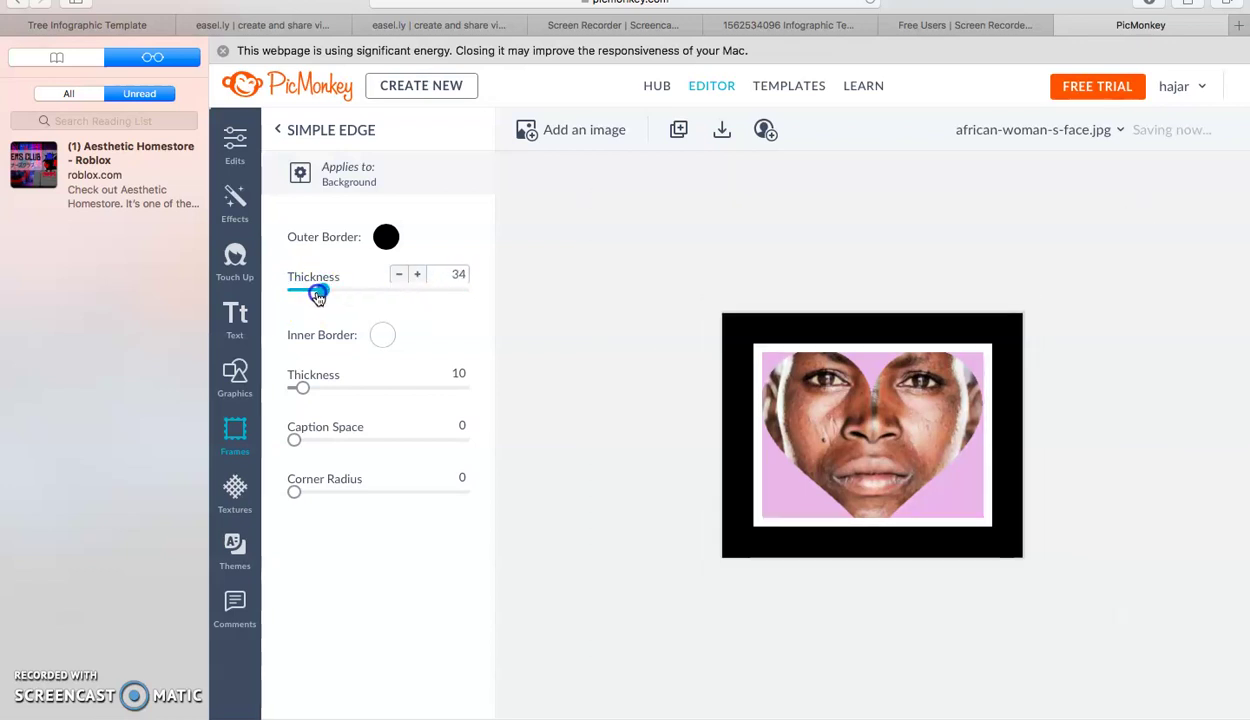
pyautogui.click(386, 236)
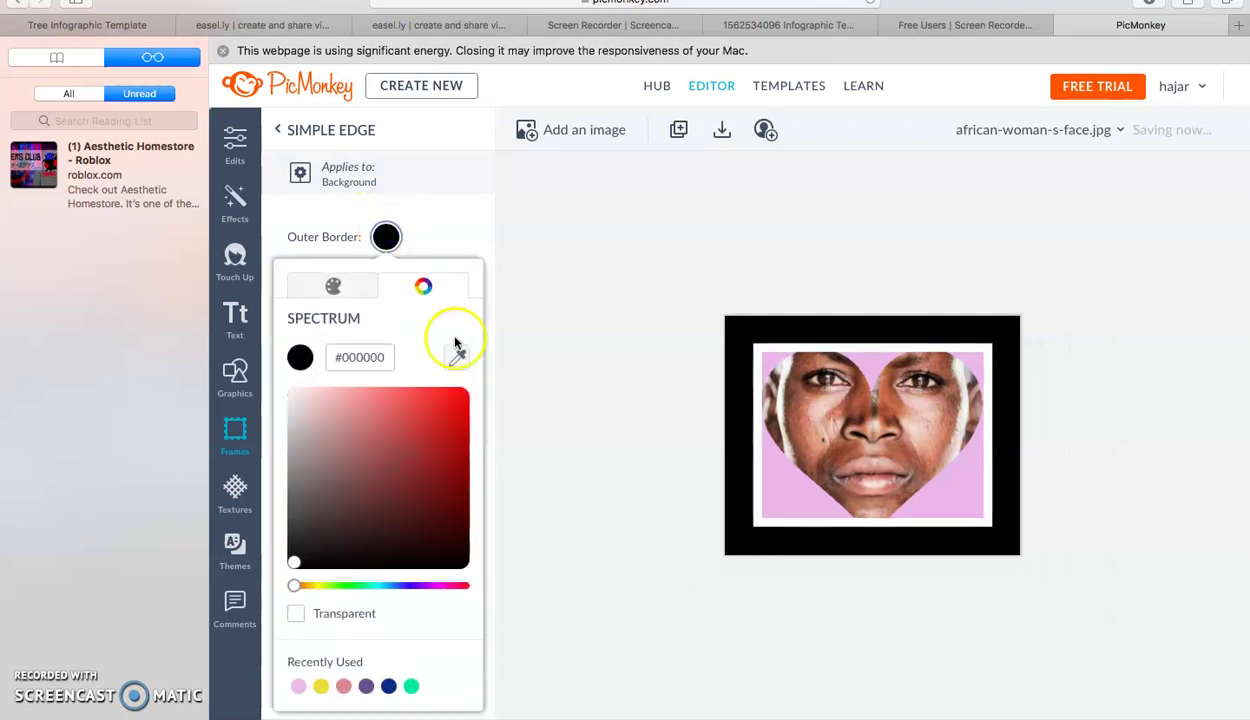
pyautogui.click(401, 451)
pyautogui.click(628, 366)
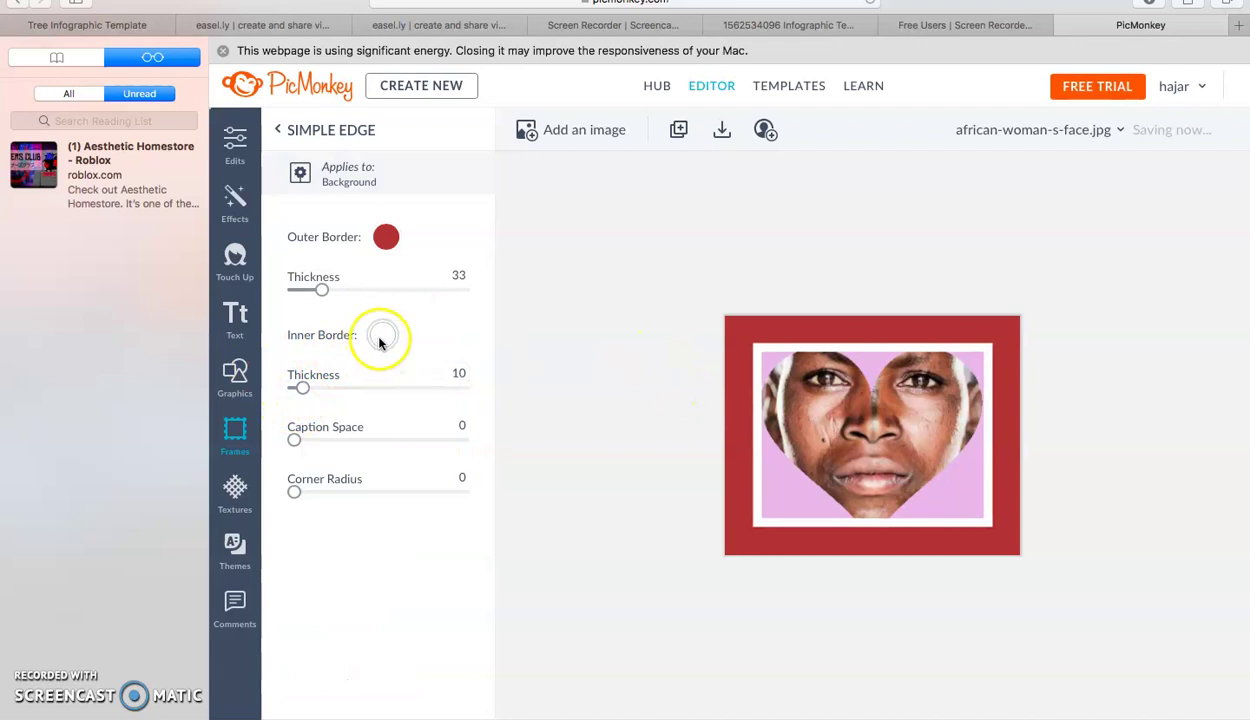
# Set the Simple Edge frame's inner border thickness to 62, caption space to 32 and corner radius to 56.
pyautogui.moveTo(303, 390); pyautogui.dragTo(344, 390)
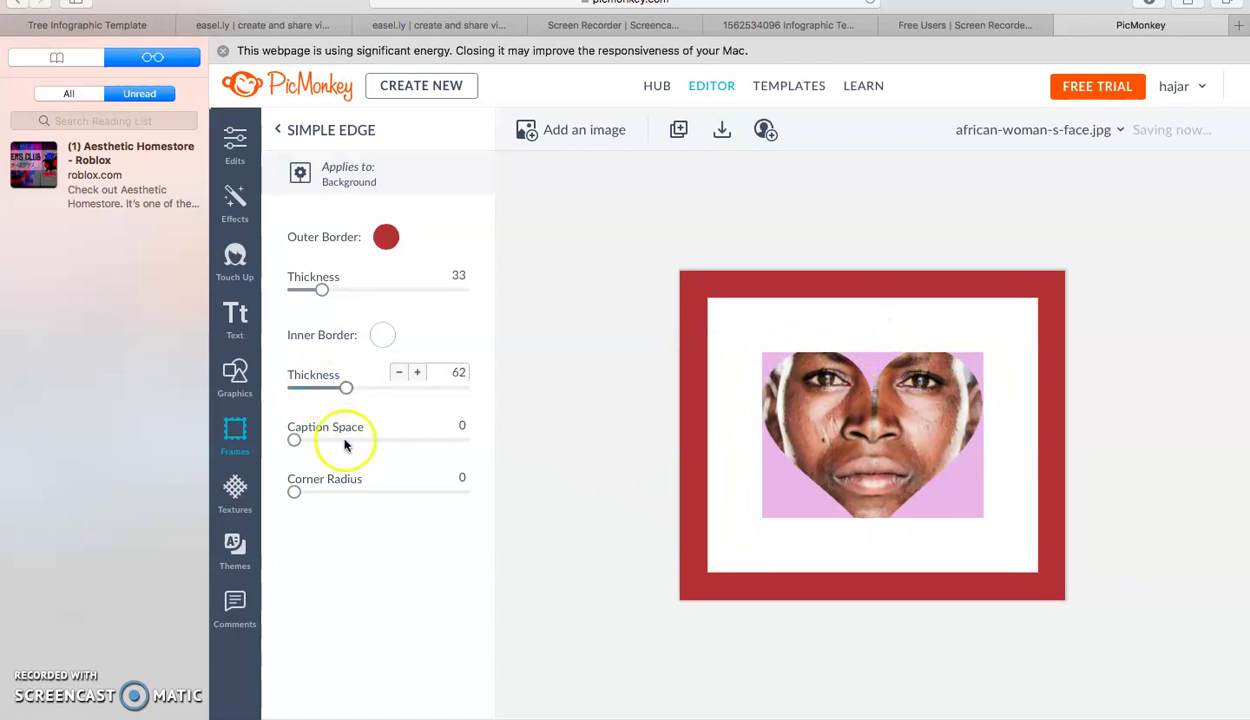
pyautogui.moveTo(295, 438); pyautogui.dragTo(547, 458)
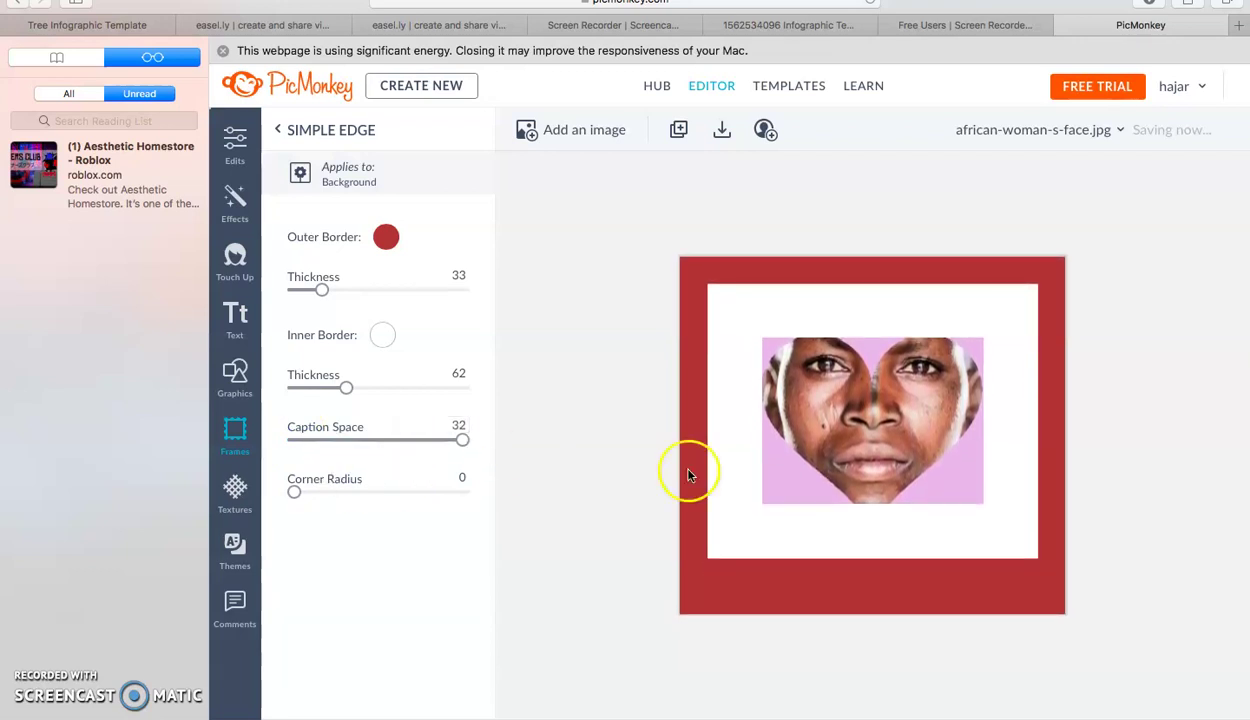
pyautogui.moveTo(293, 497); pyautogui.dragTo(395, 495)
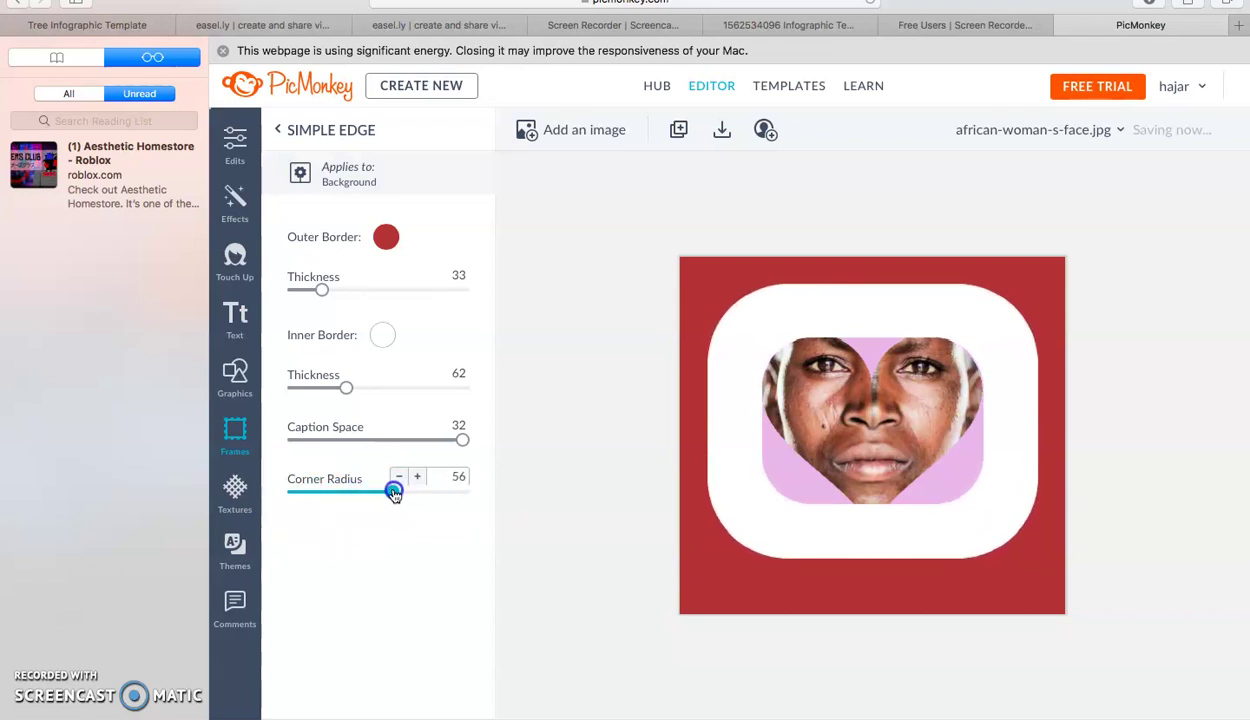
# Add a Museum Matte frame, set its outer border thickness to 51 and make its inner border slightly thicker.
pyautogui.click(235, 430)
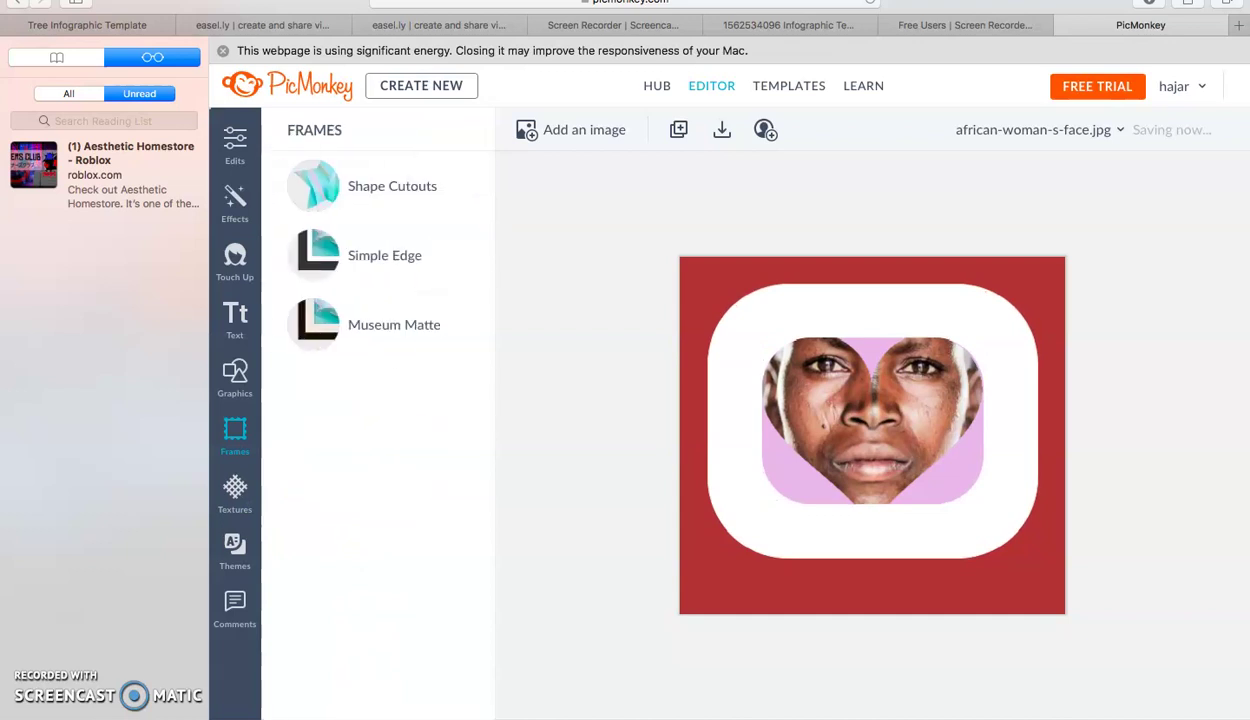
pyautogui.click(390, 326)
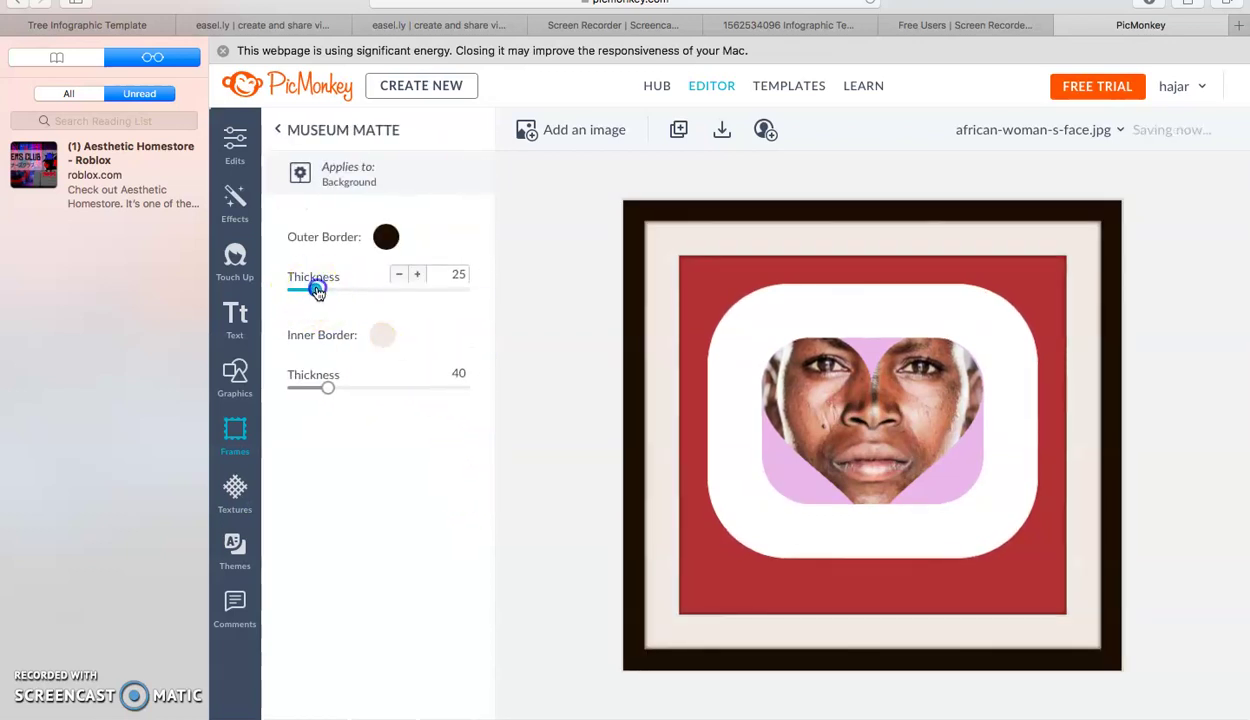
pyautogui.moveTo(316, 290)
pyautogui.mouseDown()
pyautogui.moveTo(329, 290)
pyautogui.moveTo(293, 289)
pyautogui.moveTo(352, 292)
pyautogui.moveTo(335, 300)
pyautogui.mouseUp()
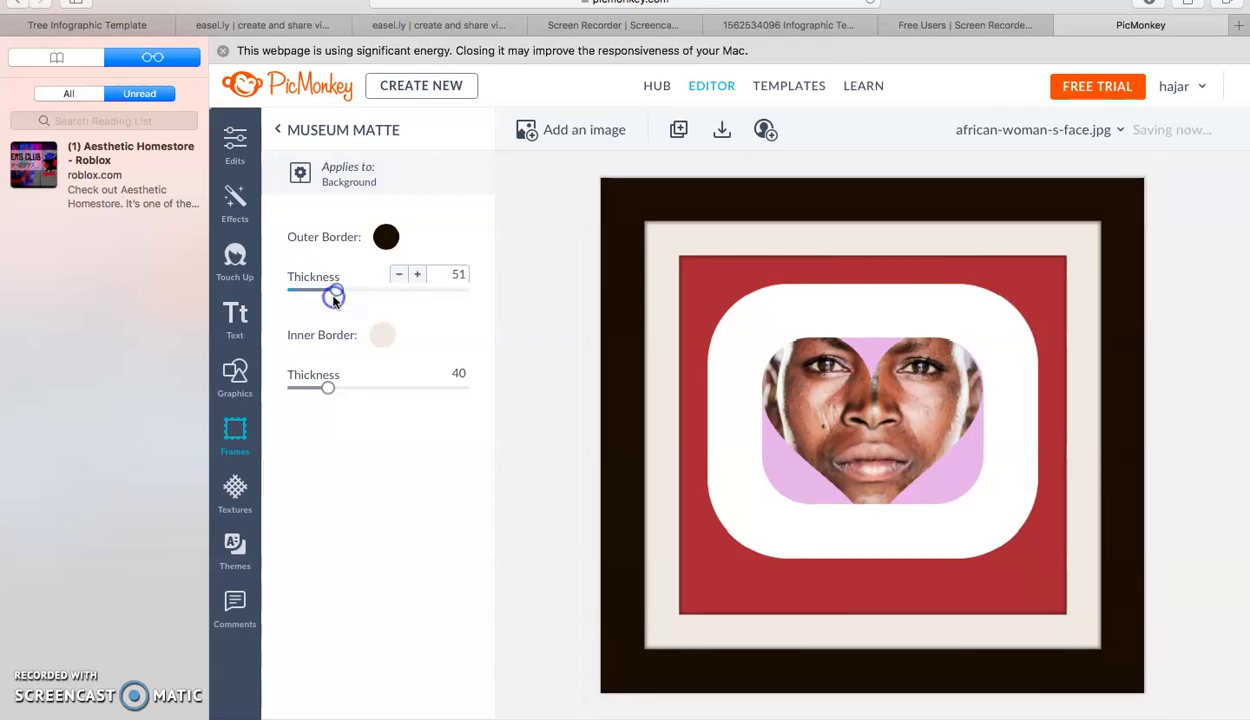
pyautogui.moveTo(330, 390)
pyautogui.mouseDown()
pyautogui.moveTo(366, 392)
pyautogui.moveTo(340, 391)
pyautogui.mouseUp()
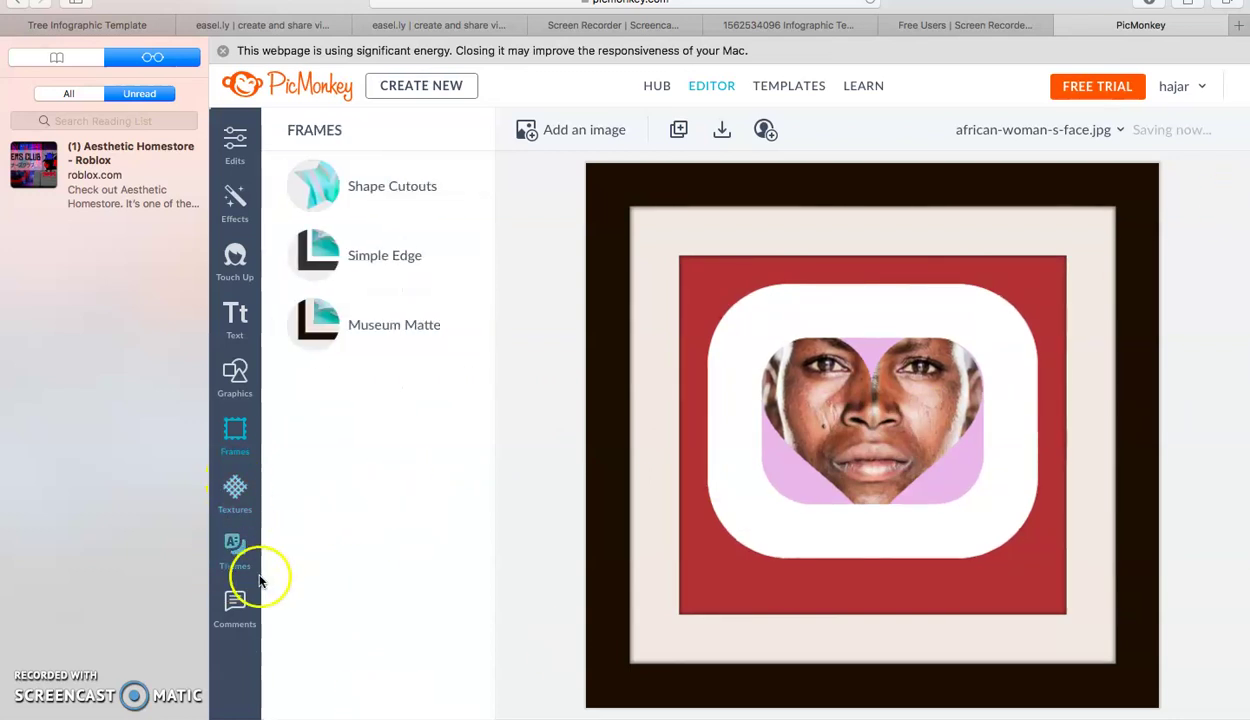
# Open the Dust & Scratches texture for the background layer.
pyautogui.click(233, 495)
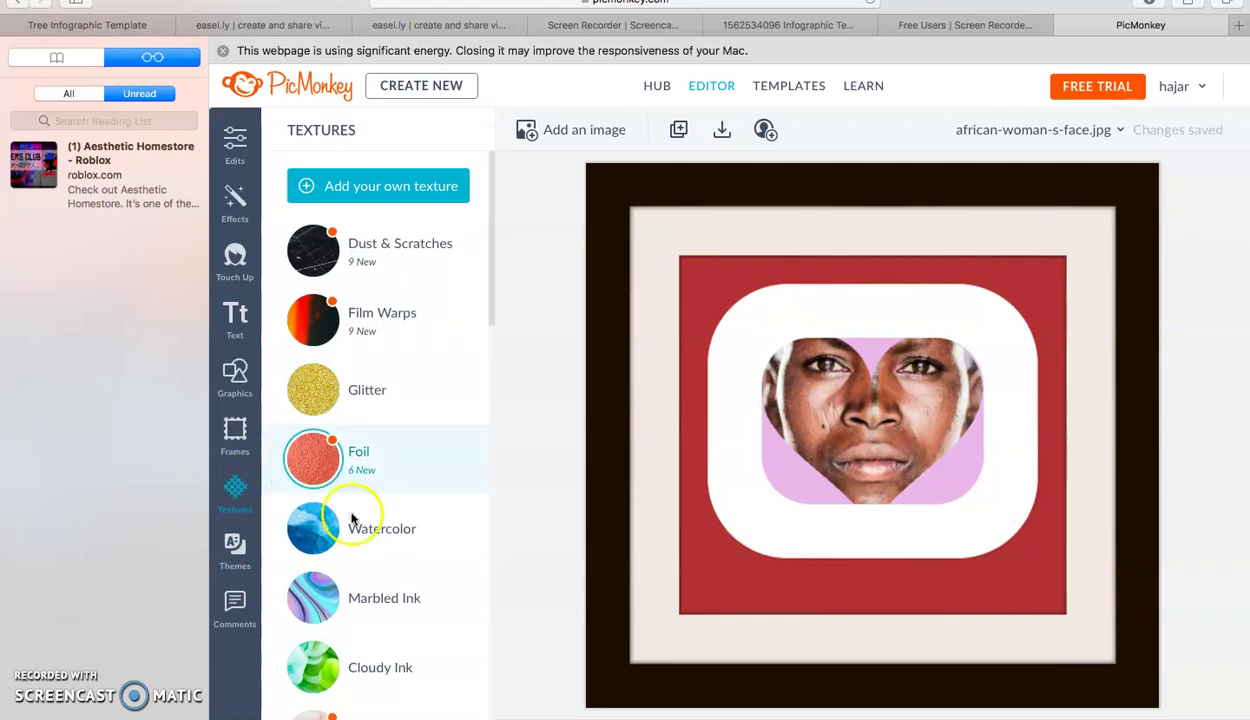
pyautogui.click(235, 447)
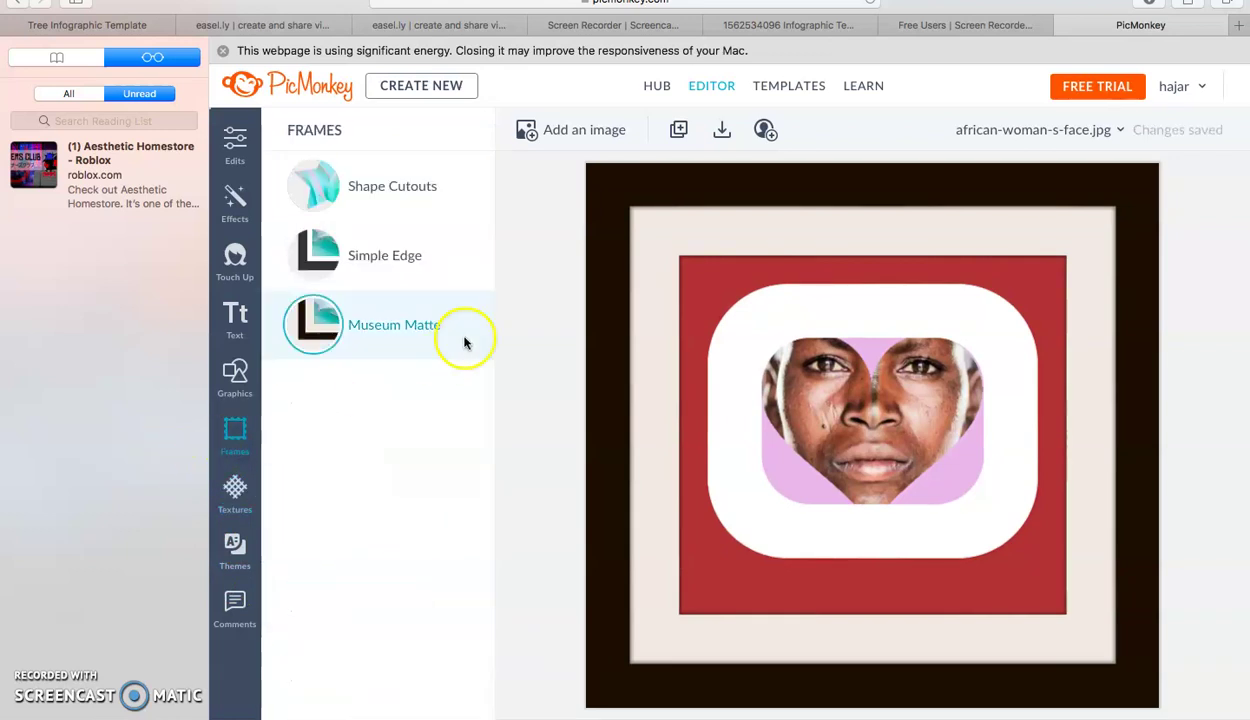
pyautogui.click(223, 517)
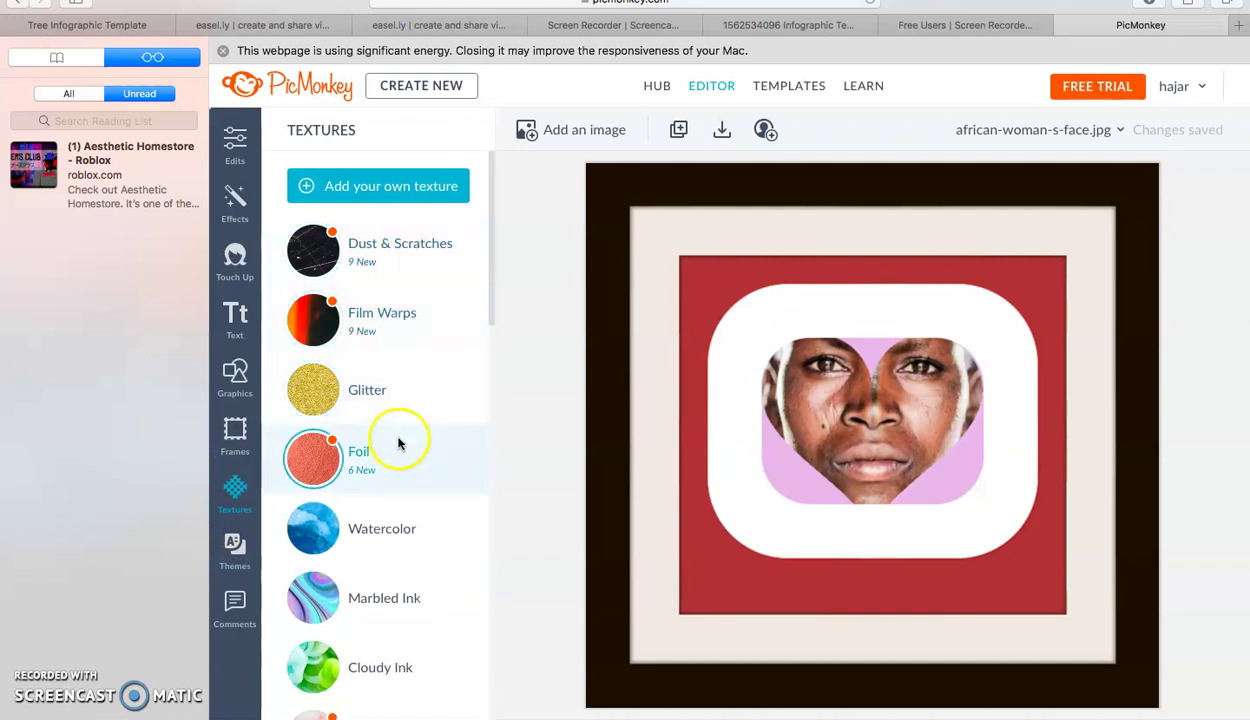
pyautogui.click(399, 247)
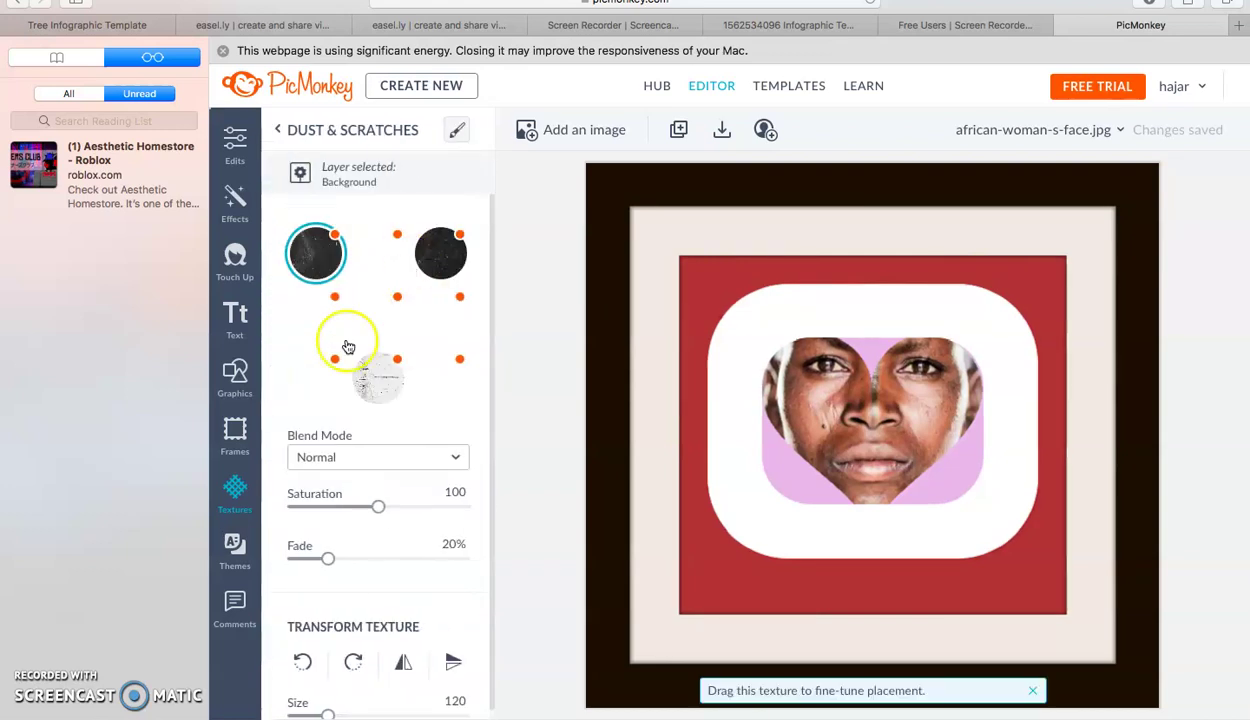